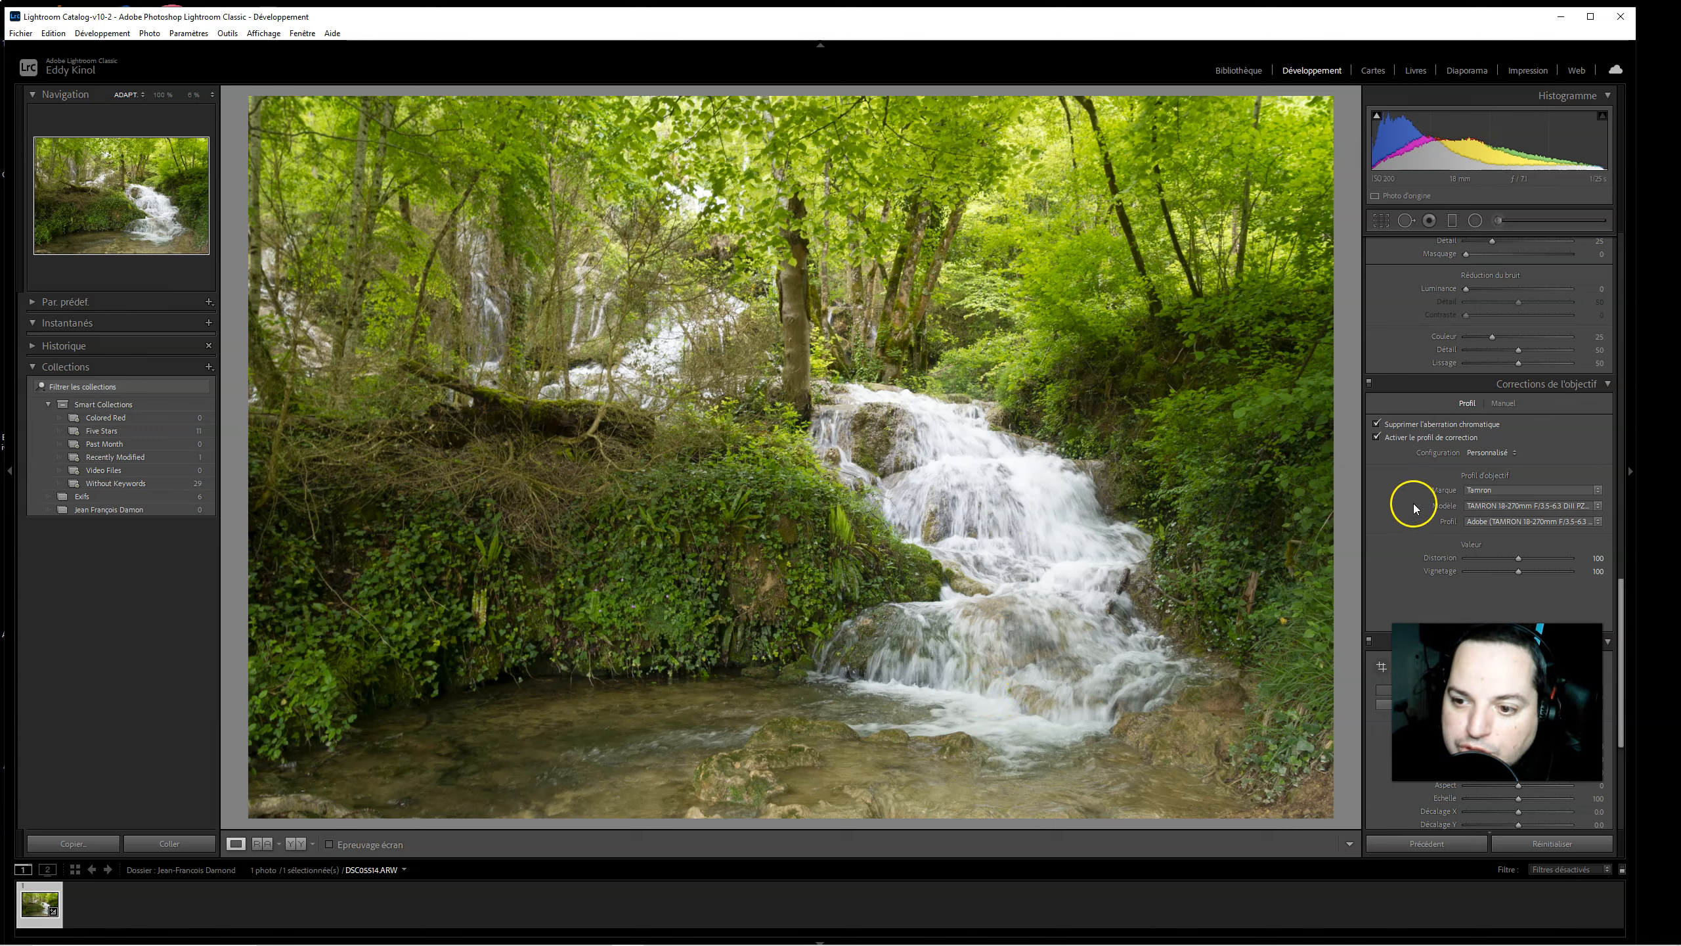
Correct the white balance by sampling the white water at the top of the waterfall, giving a temperature of 4900.
{"action": "scroll", "coordinate": [1424, 488], "scroll_direction": "up", "scroll_amount": 15}
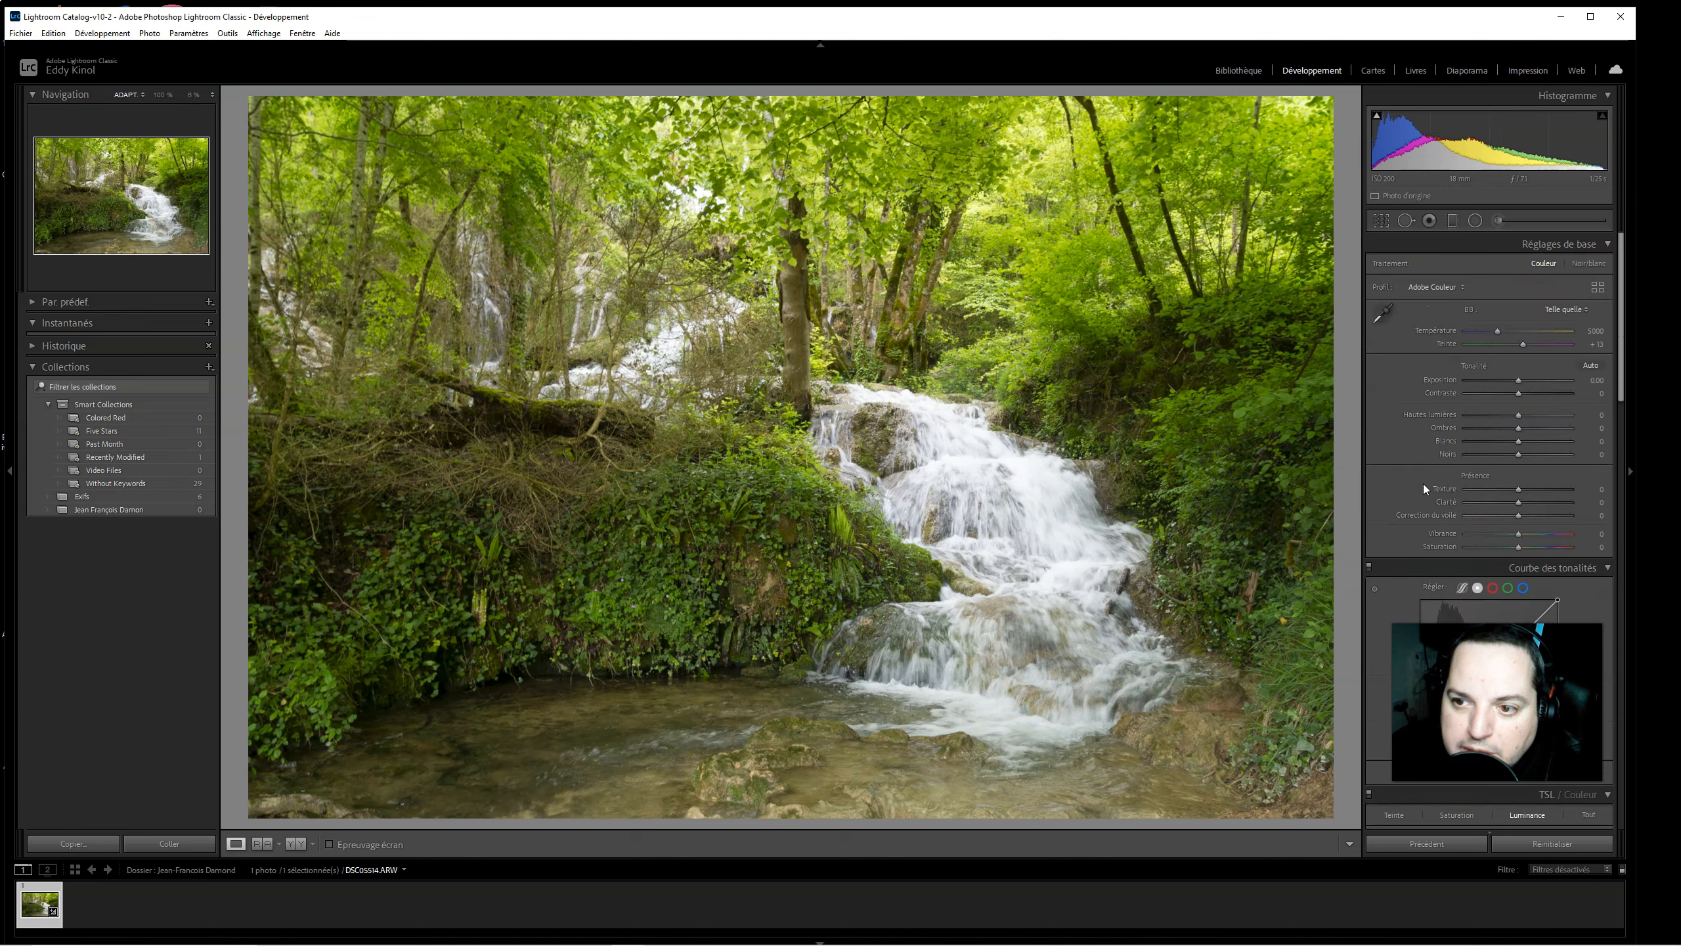
{"action": "left_click", "coordinate": [1381, 313]}
{"action": "left_click", "coordinate": [939, 404]}
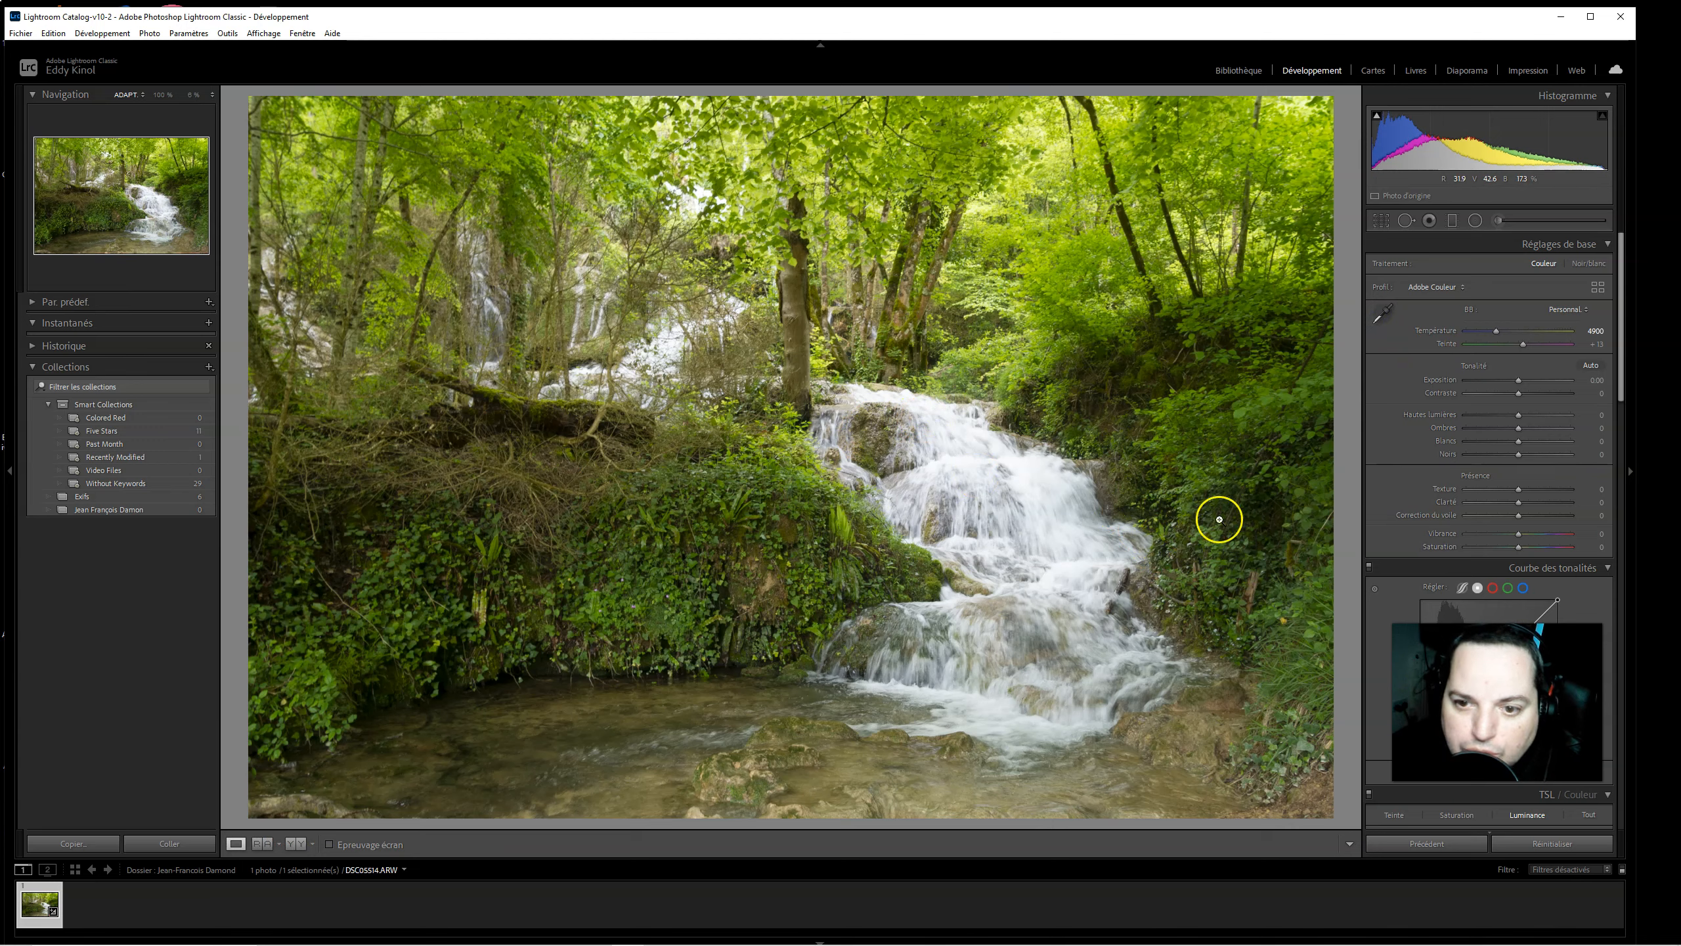
Set the highlights to -61, the shadows to +44, the whites to -75 and the blacks to +26.
{"action": "left_click_drag", "start_coordinate": [1518, 428], "coordinate": [1486, 415]}
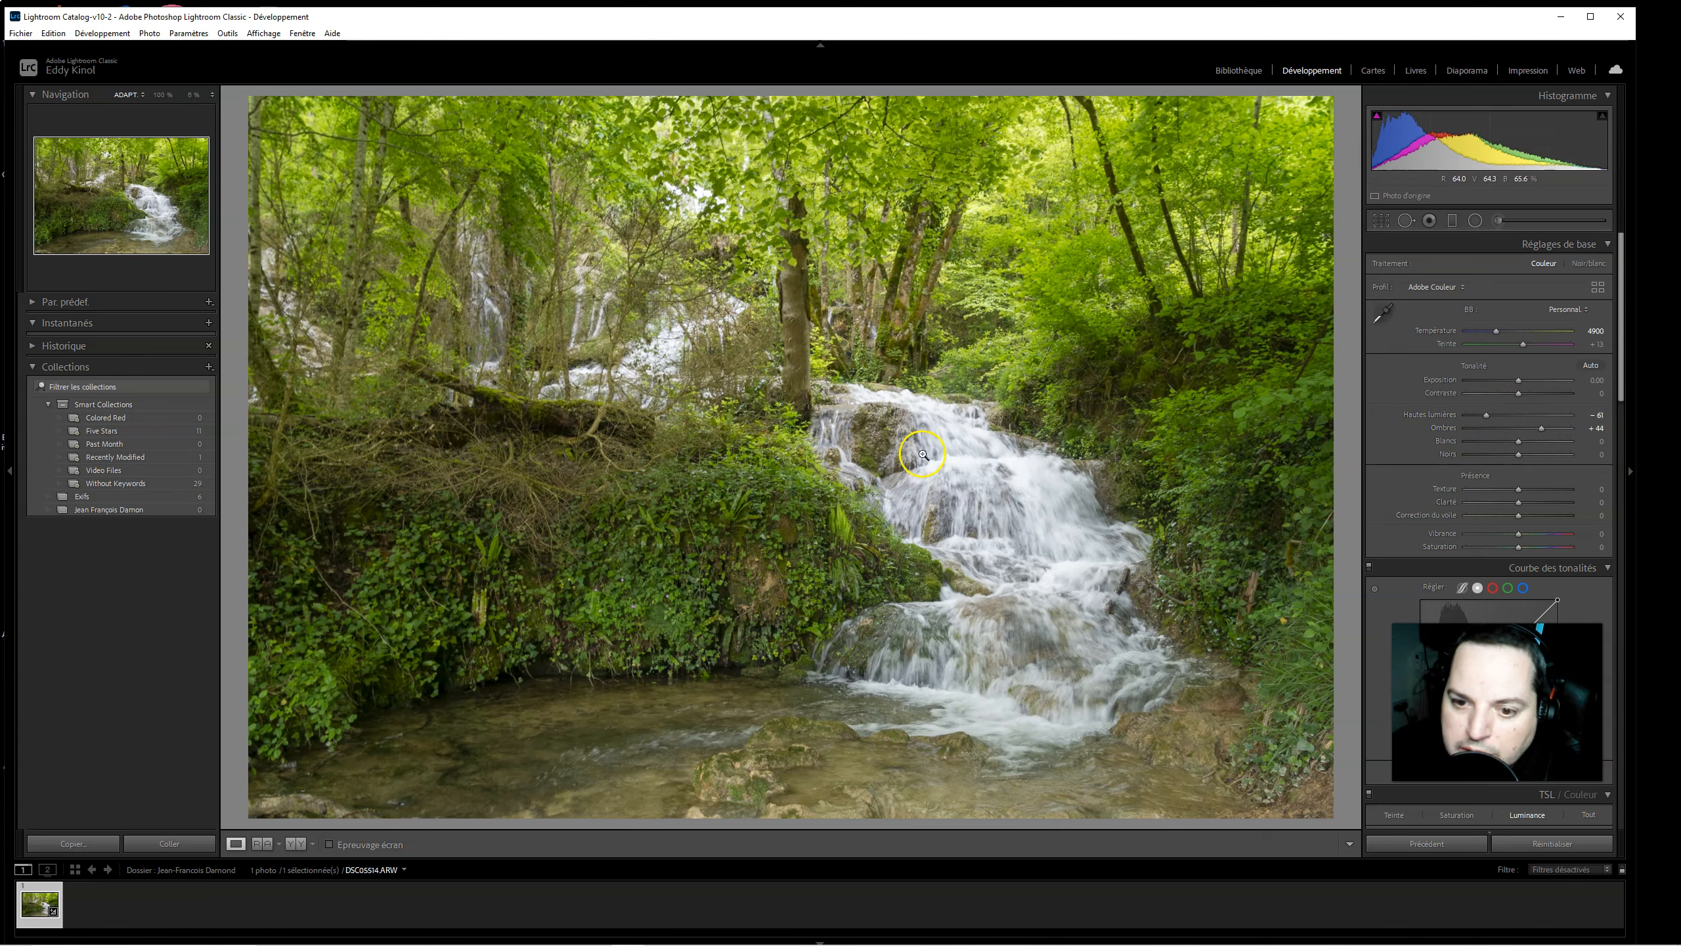
{"action": "left_click_drag", "start_coordinate": [1518, 441], "coordinate": [1480, 440]}
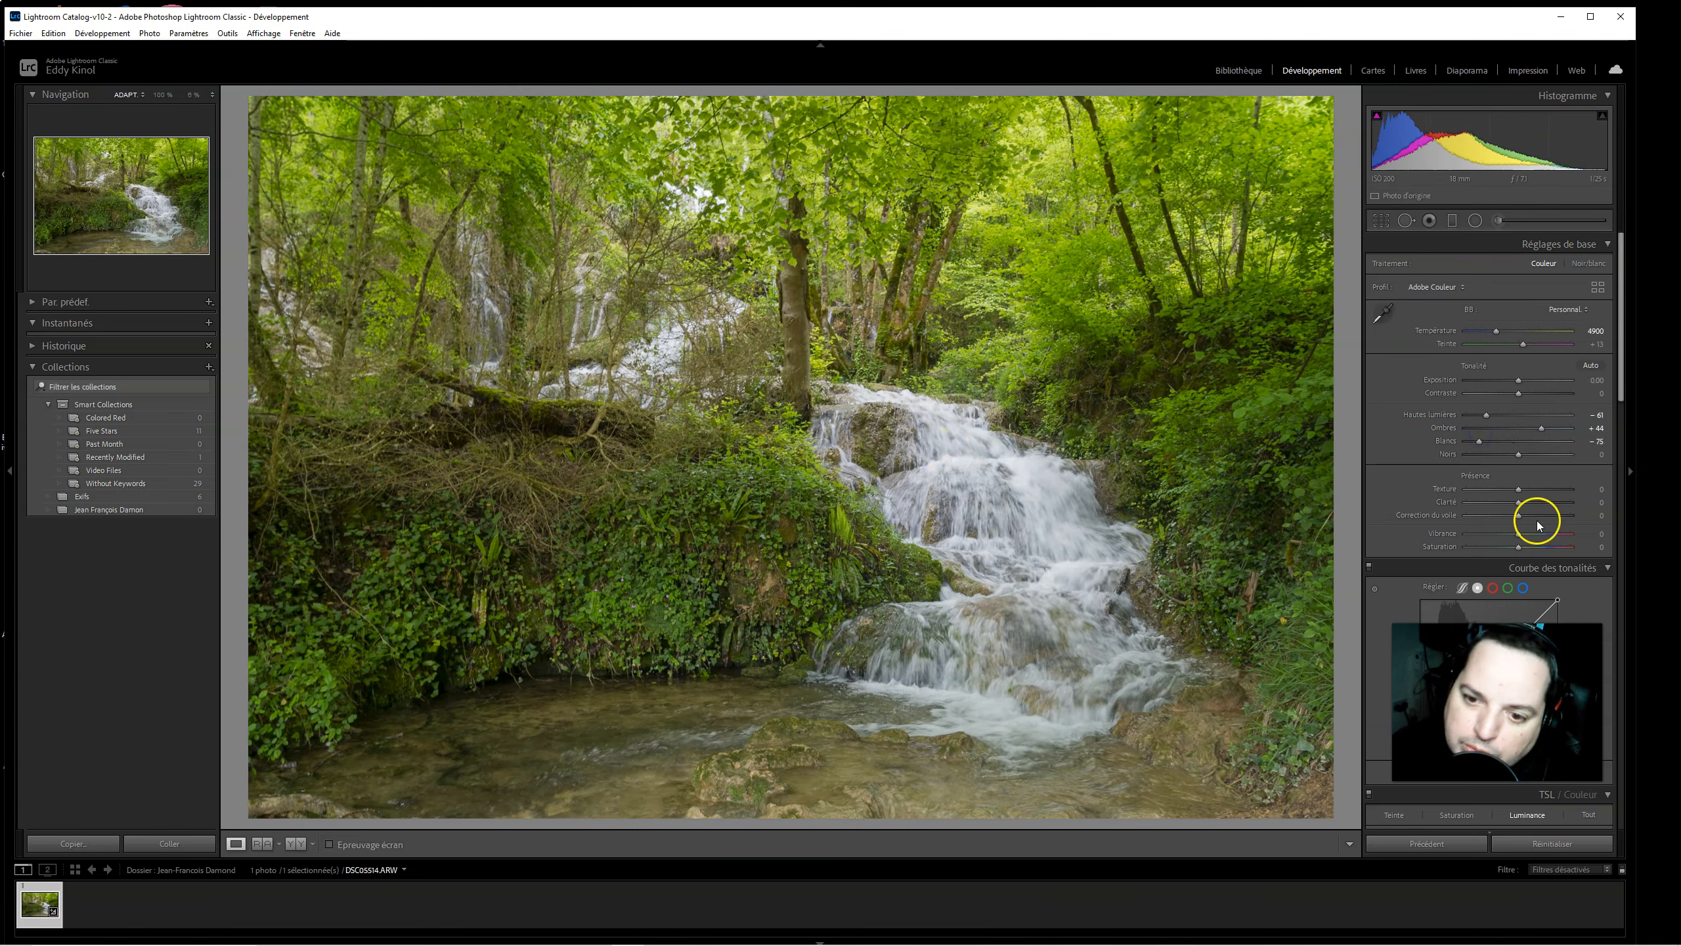
{"action": "left_click_drag", "start_coordinate": [1519, 455], "coordinate": [1532, 454]}
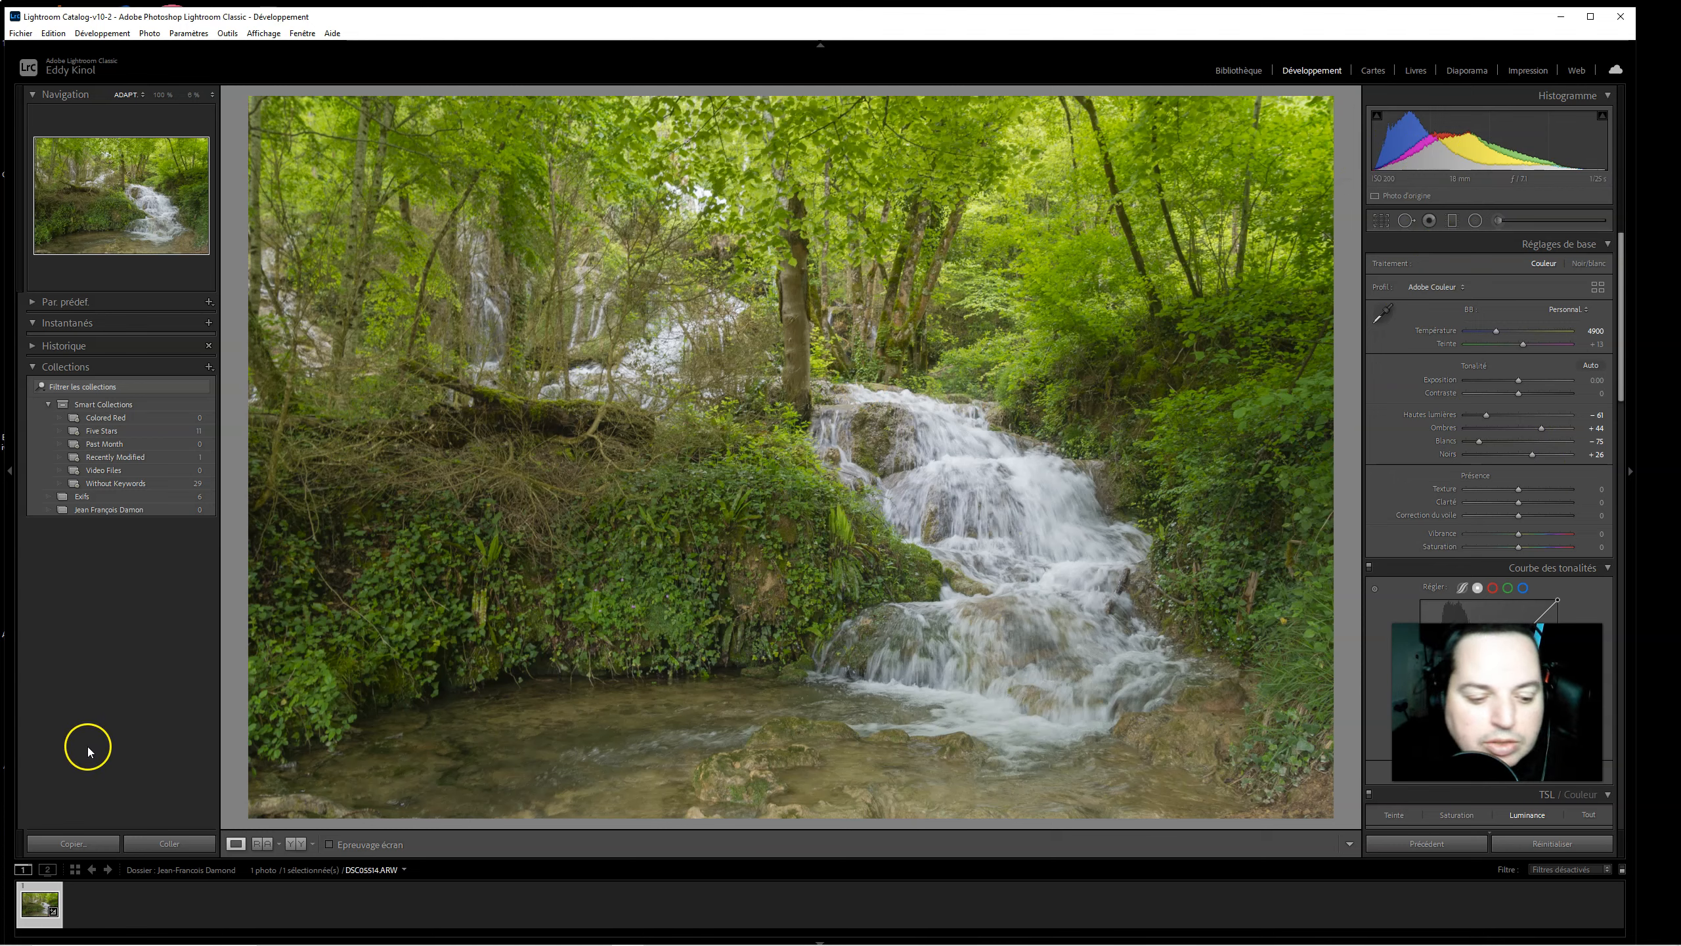
Send the photo to Topaz Sharpen AI as a copy with the Lightroom corrections.
{"action": "right_click", "coordinate": [50, 892]}
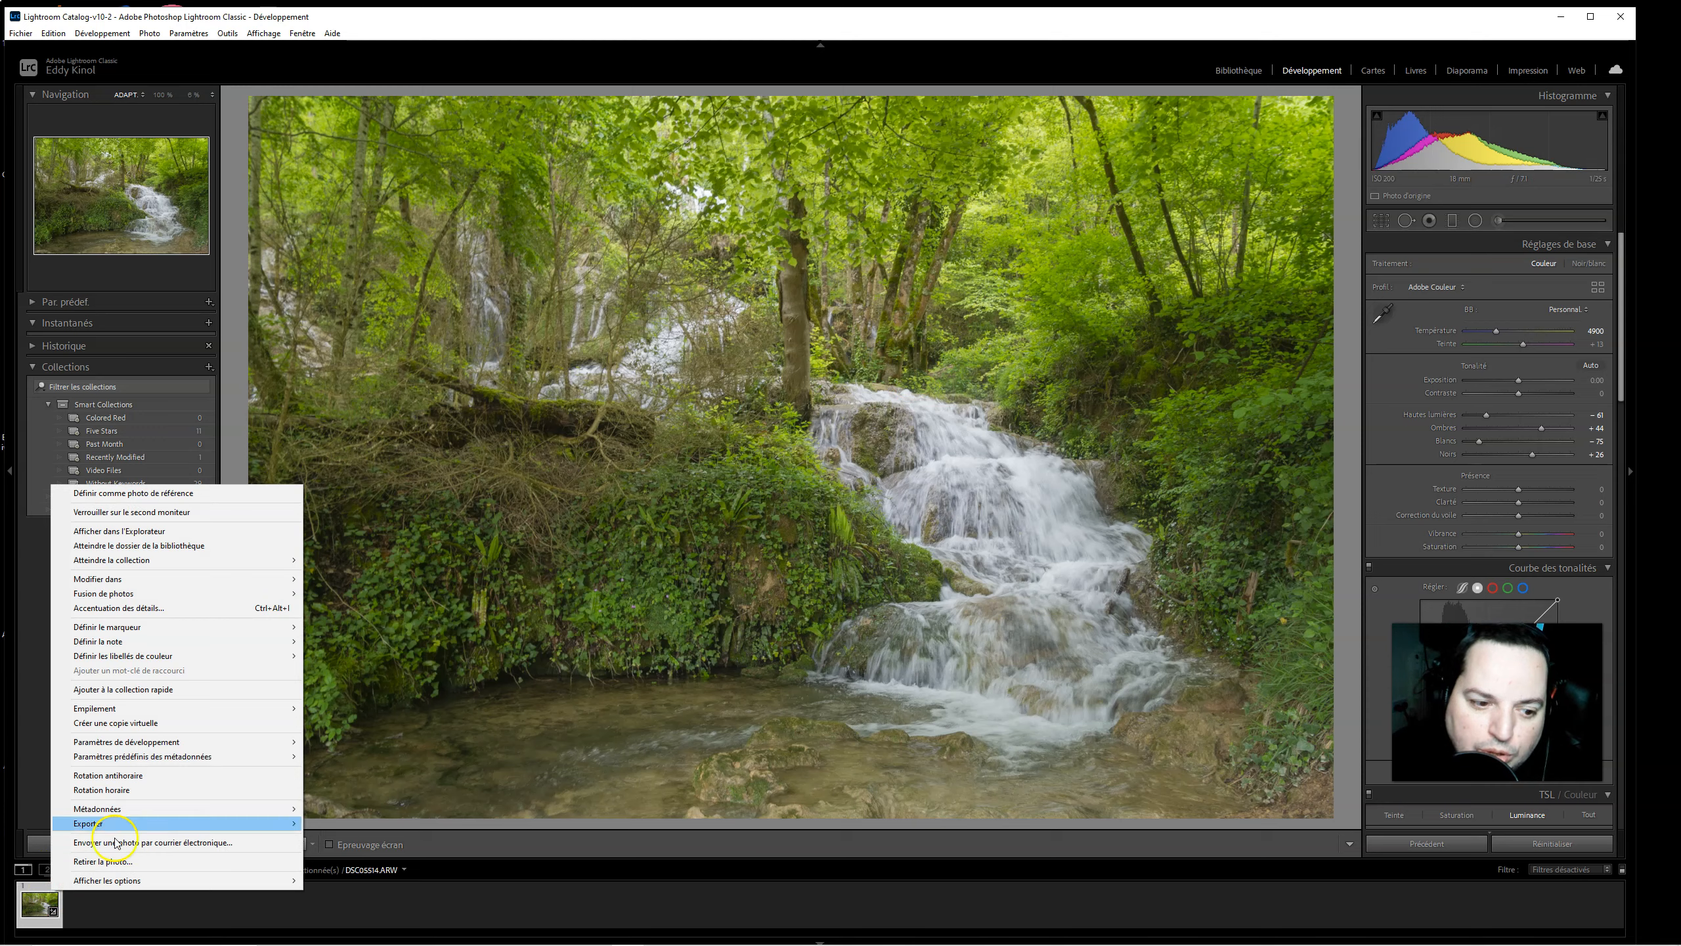
{"action": "left_click", "coordinate": [177, 581]}
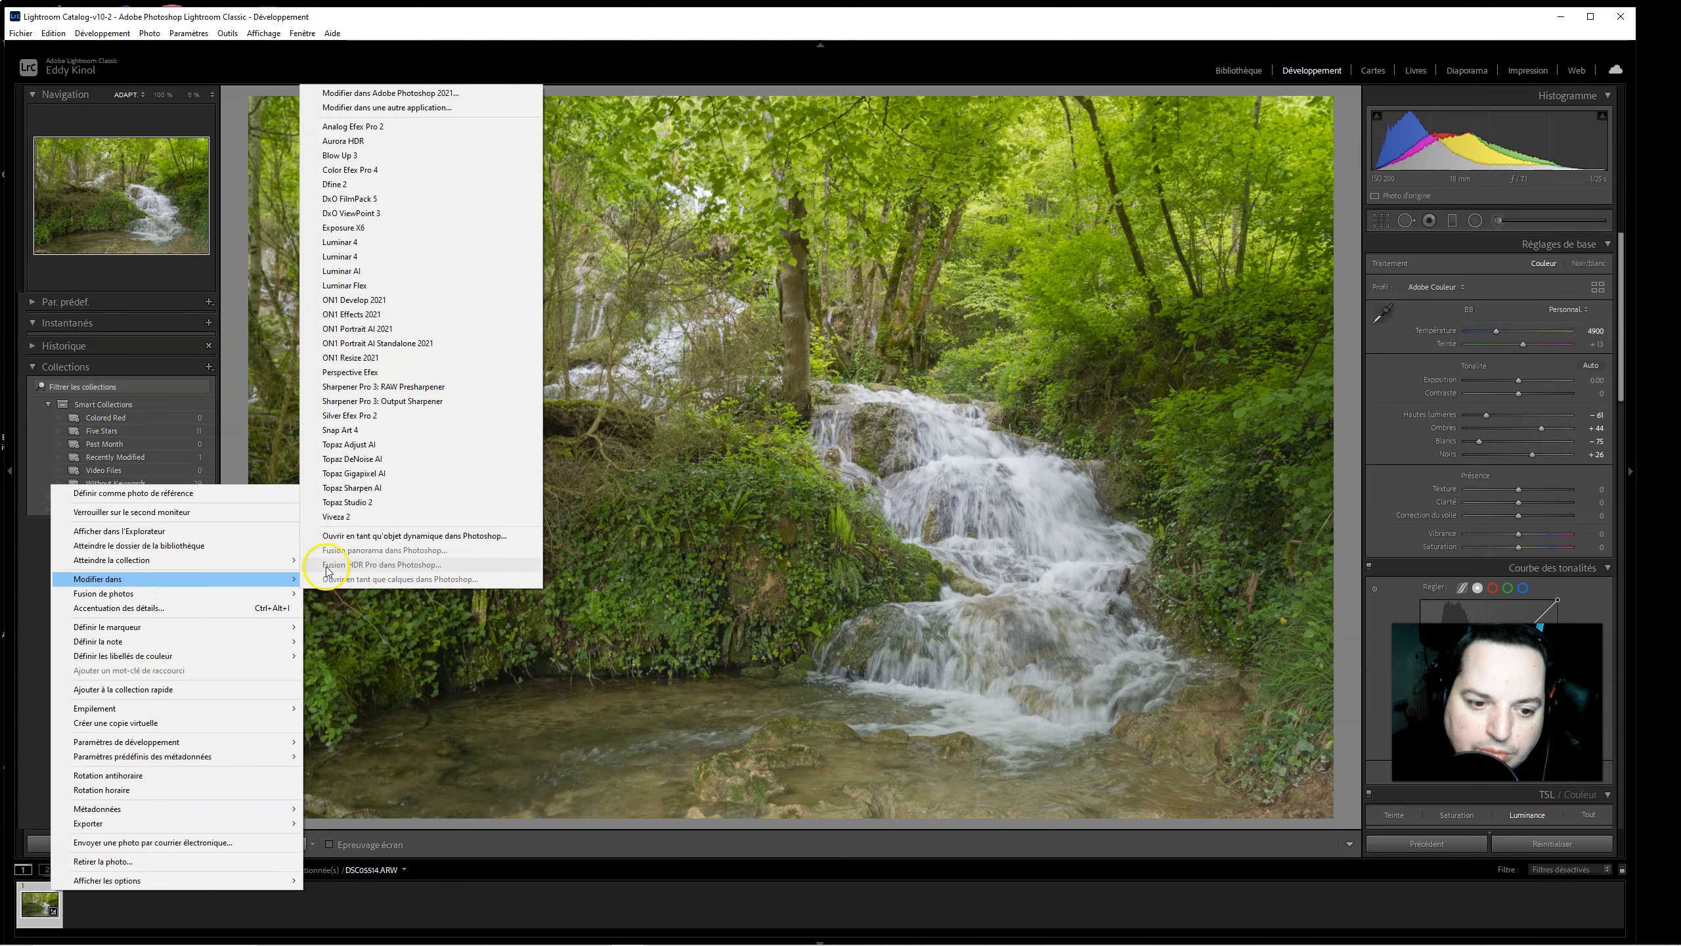
{"action": "left_click", "coordinate": [386, 488]}
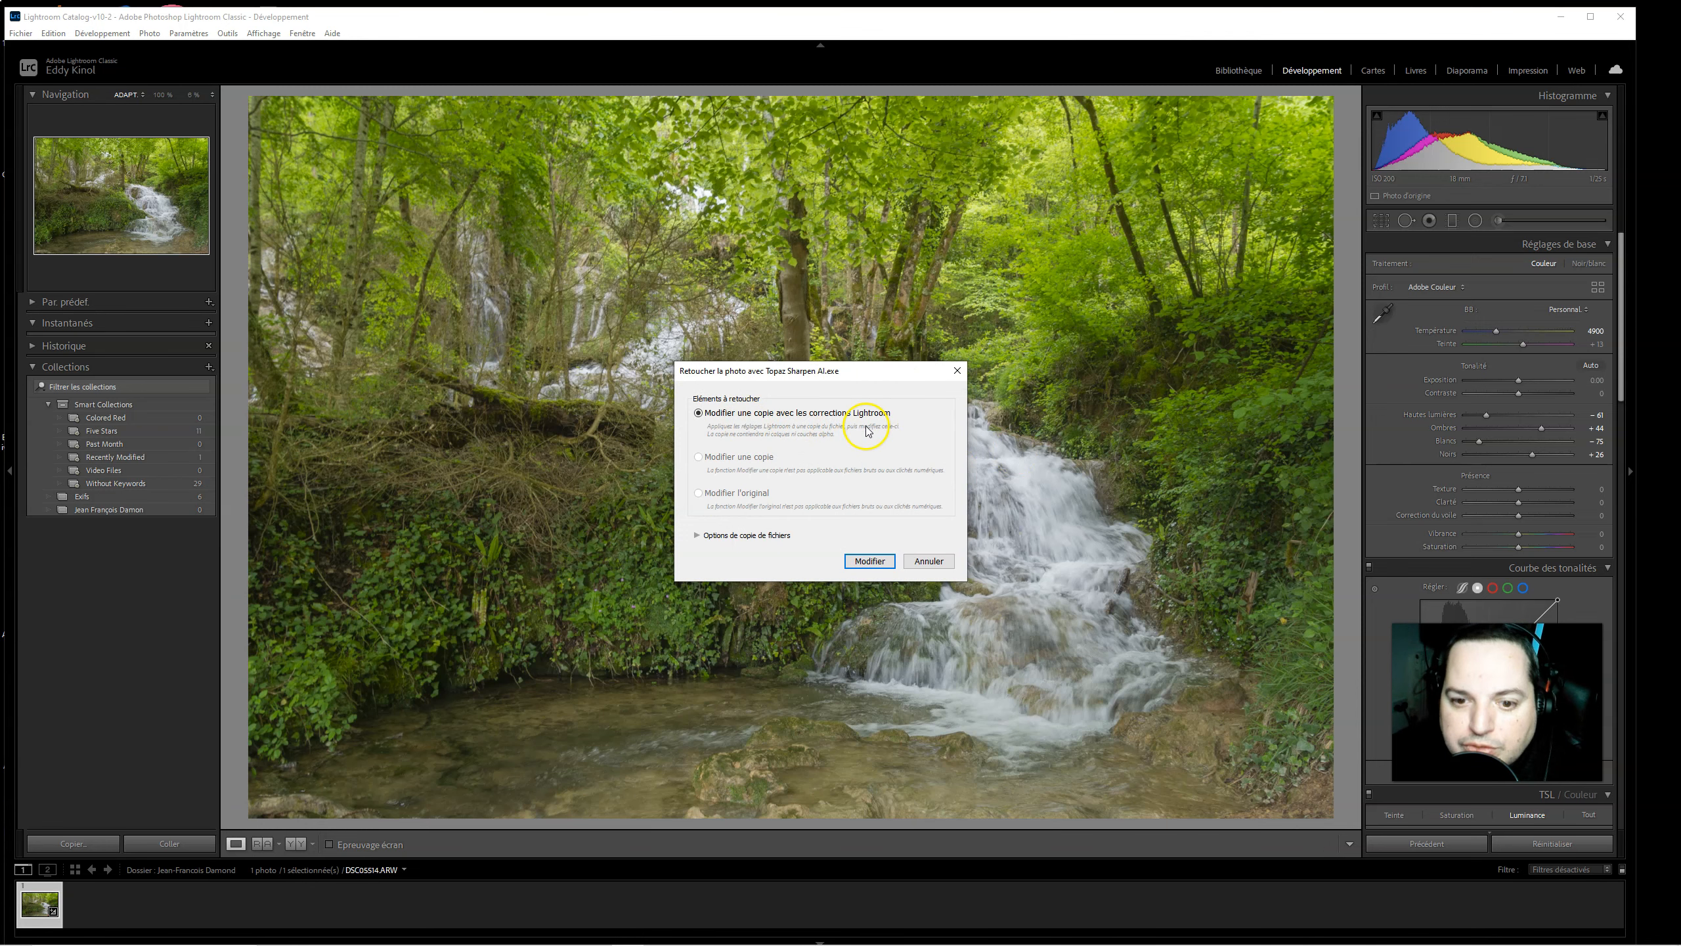
{"action": "left_click", "coordinate": [860, 562]}
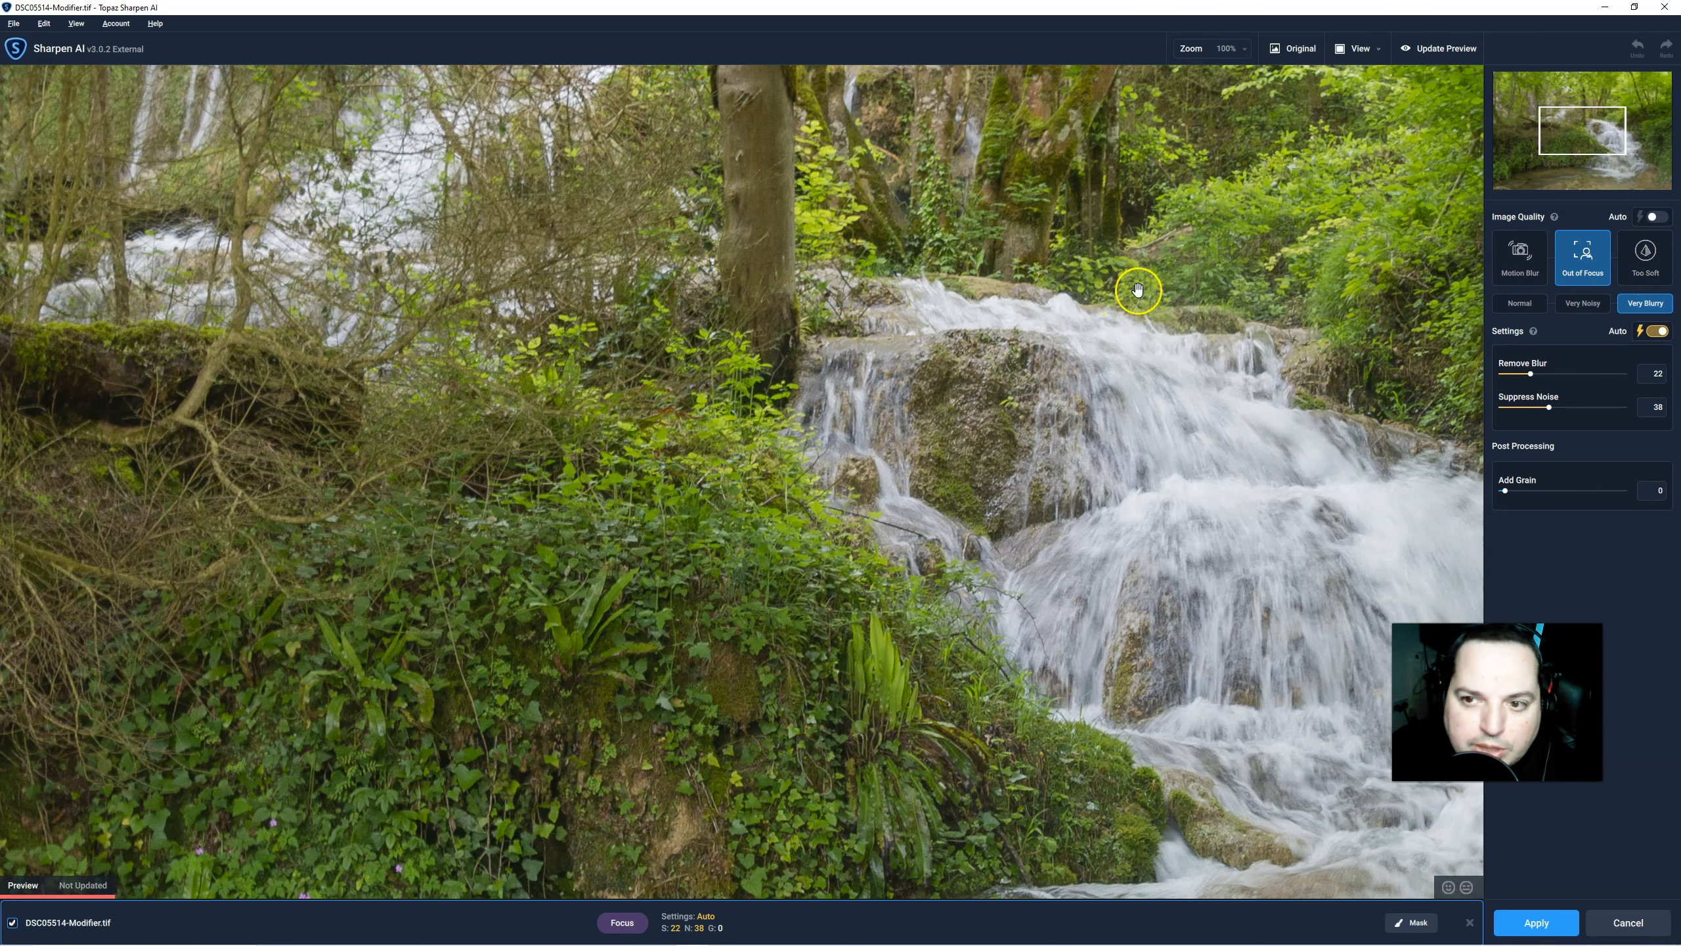
Update the sharpening preview of the waterfall and compare it several times with the original image.
{"action": "left_click", "coordinate": [1450, 50]}
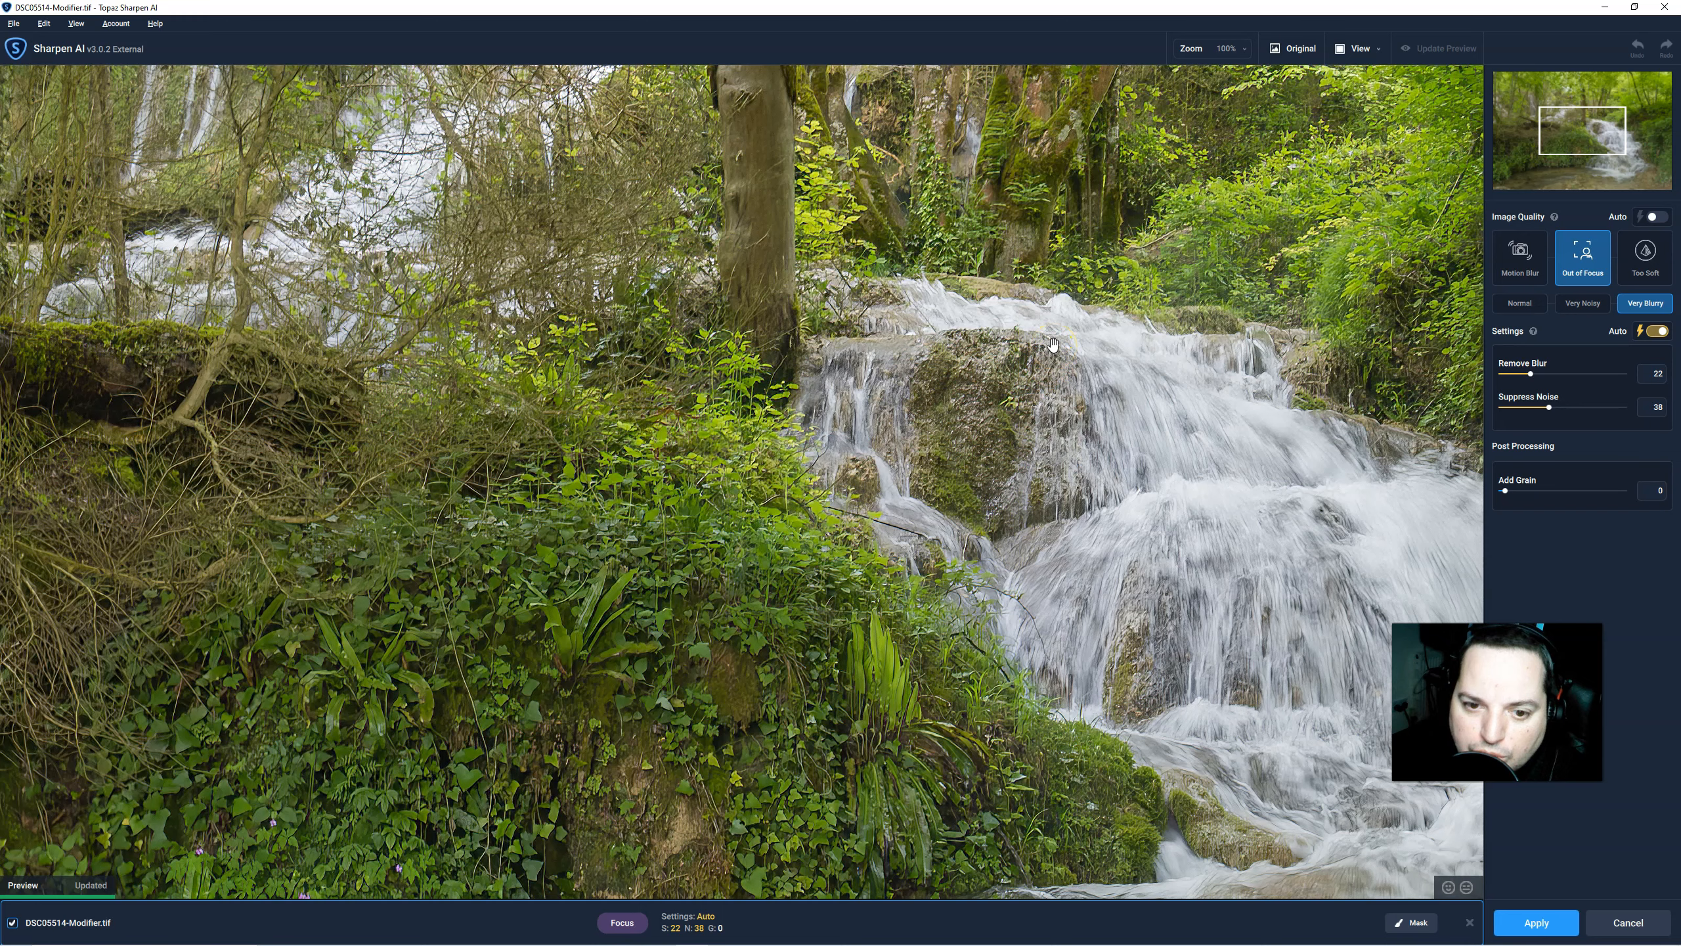
{"action": "left_click", "coordinate": [1301, 56]}
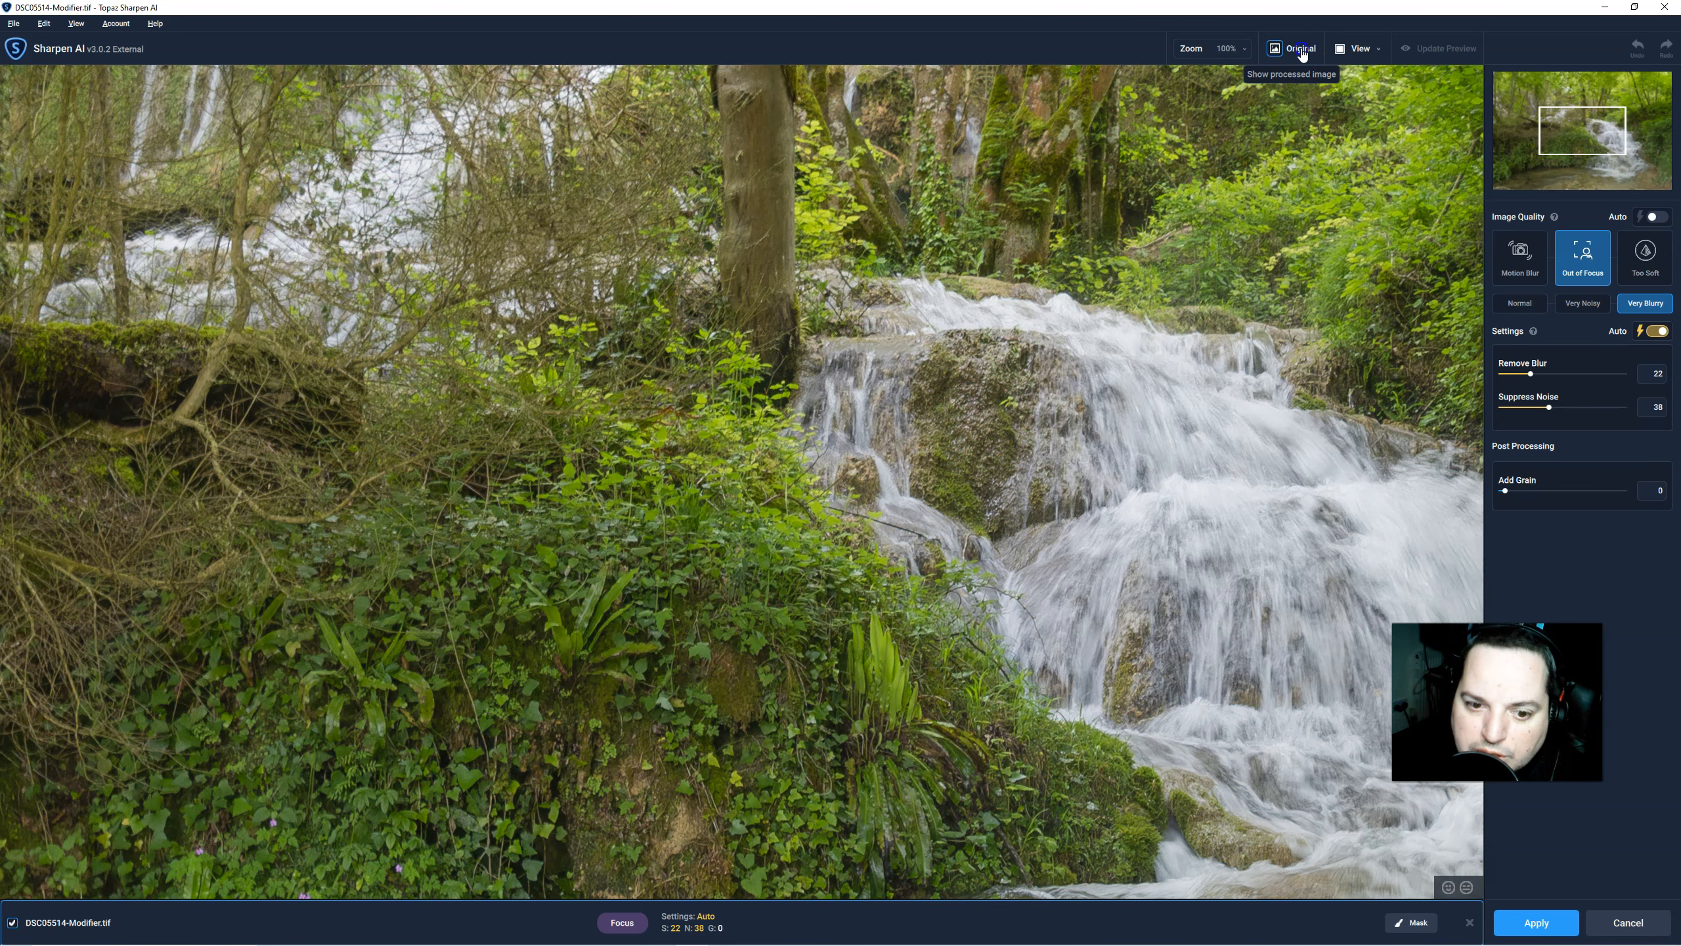
{"action": "left_click", "coordinate": [1302, 55]}
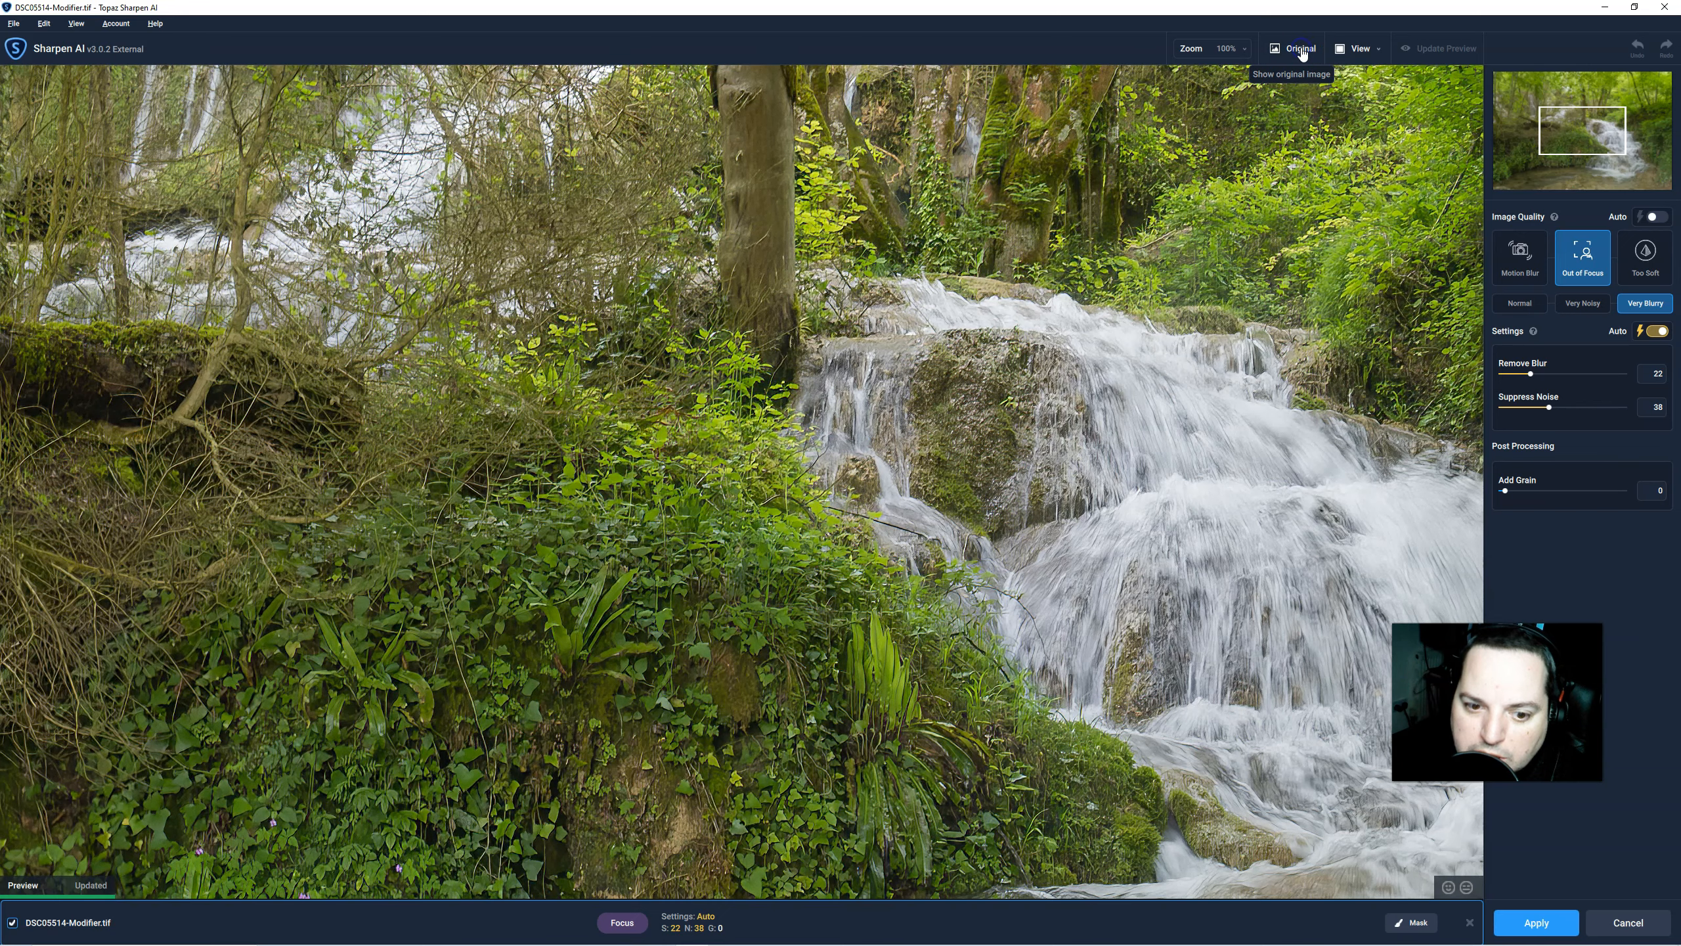
{"action": "left_click", "coordinate": [1301, 55]}
{"action": "left_click", "coordinate": [1301, 54]}
{"action": "left_click", "coordinate": [1302, 54]}
{"action": "left_click", "coordinate": [1301, 55]}
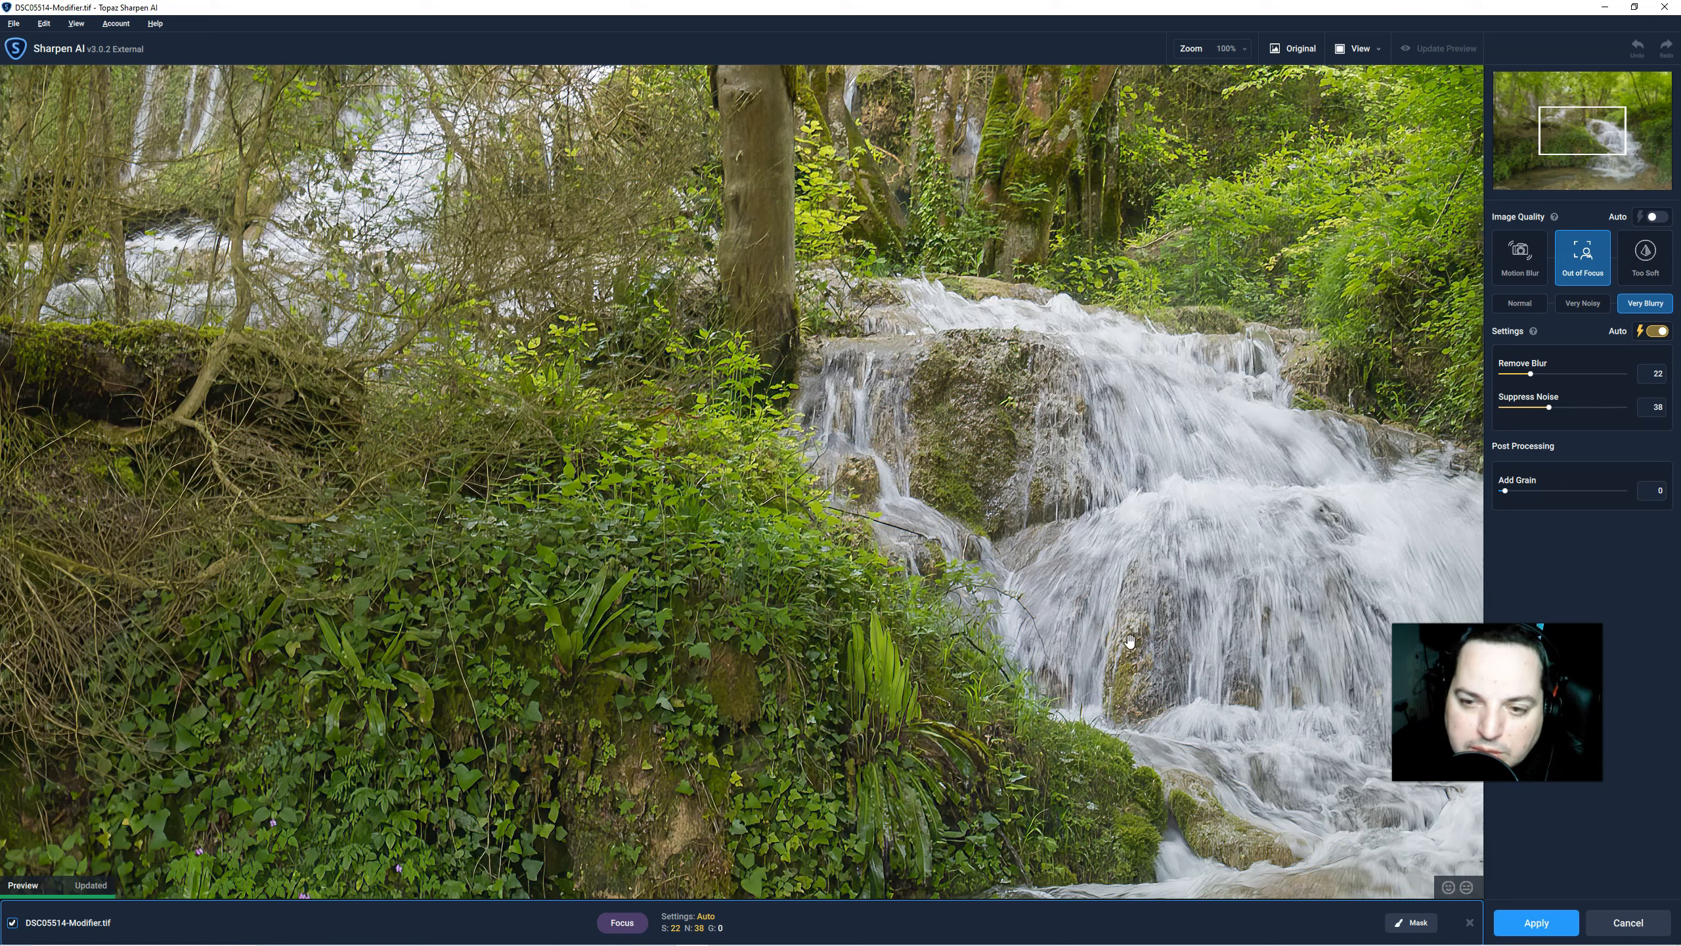
Apply the Out of Focus, Very Blurry sharpening with automatic settings and return the result to Lightroom.
{"action": "left_click", "coordinate": [1275, 681]}
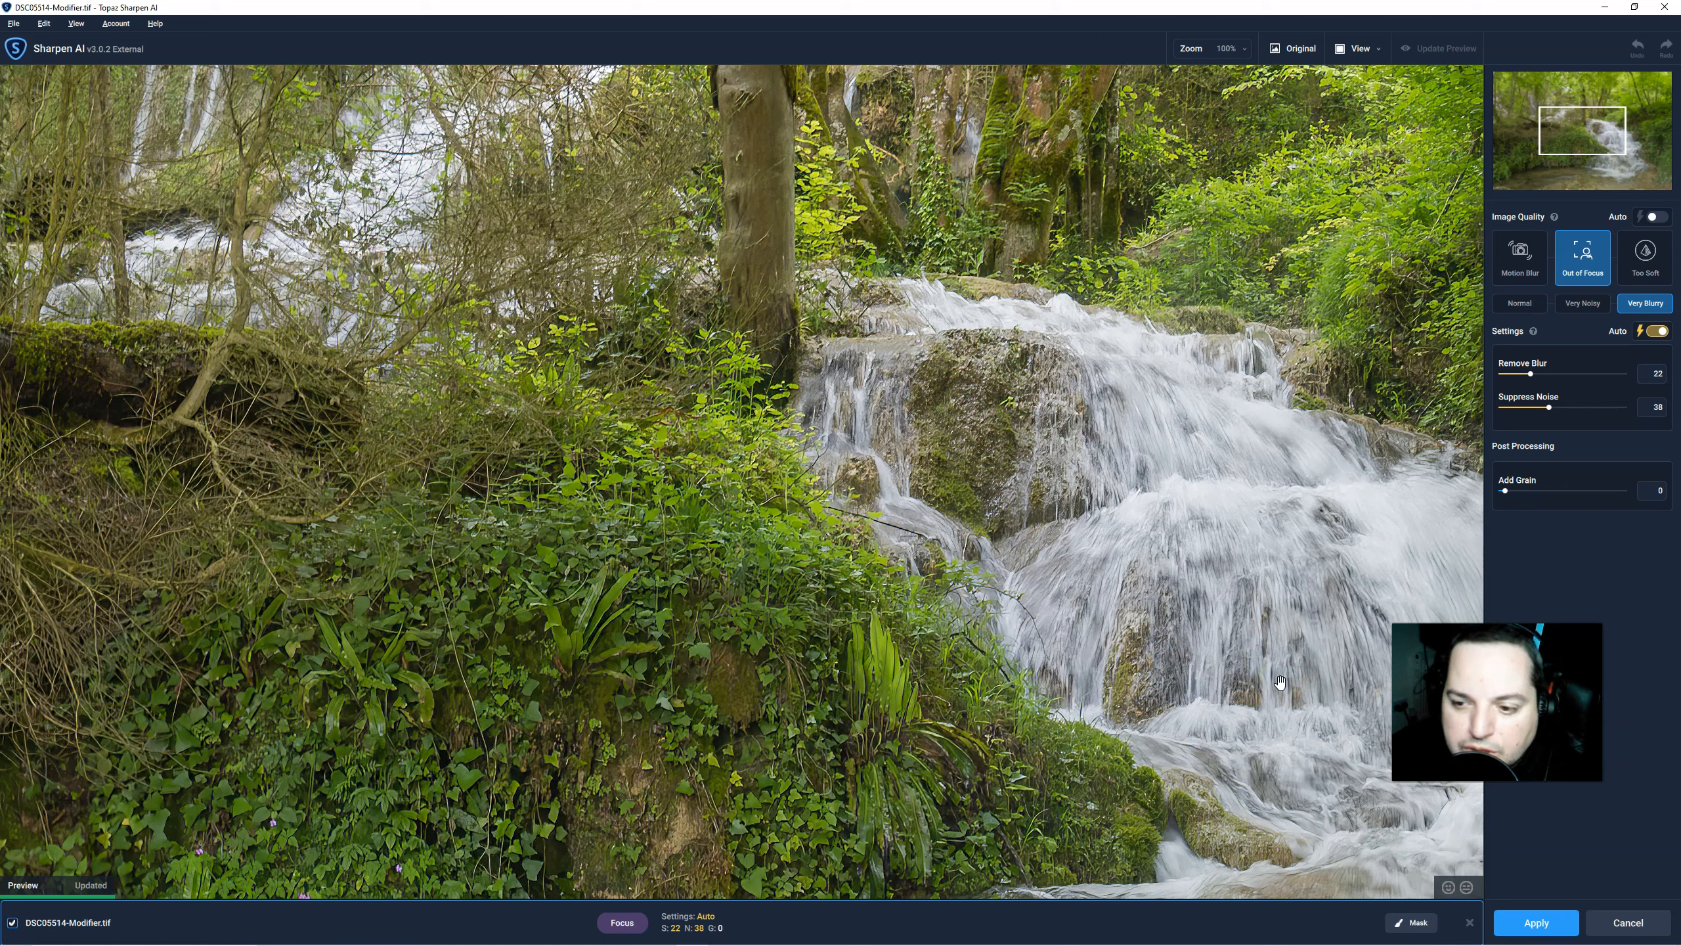
{"action": "left_click", "coordinate": [1281, 763]}
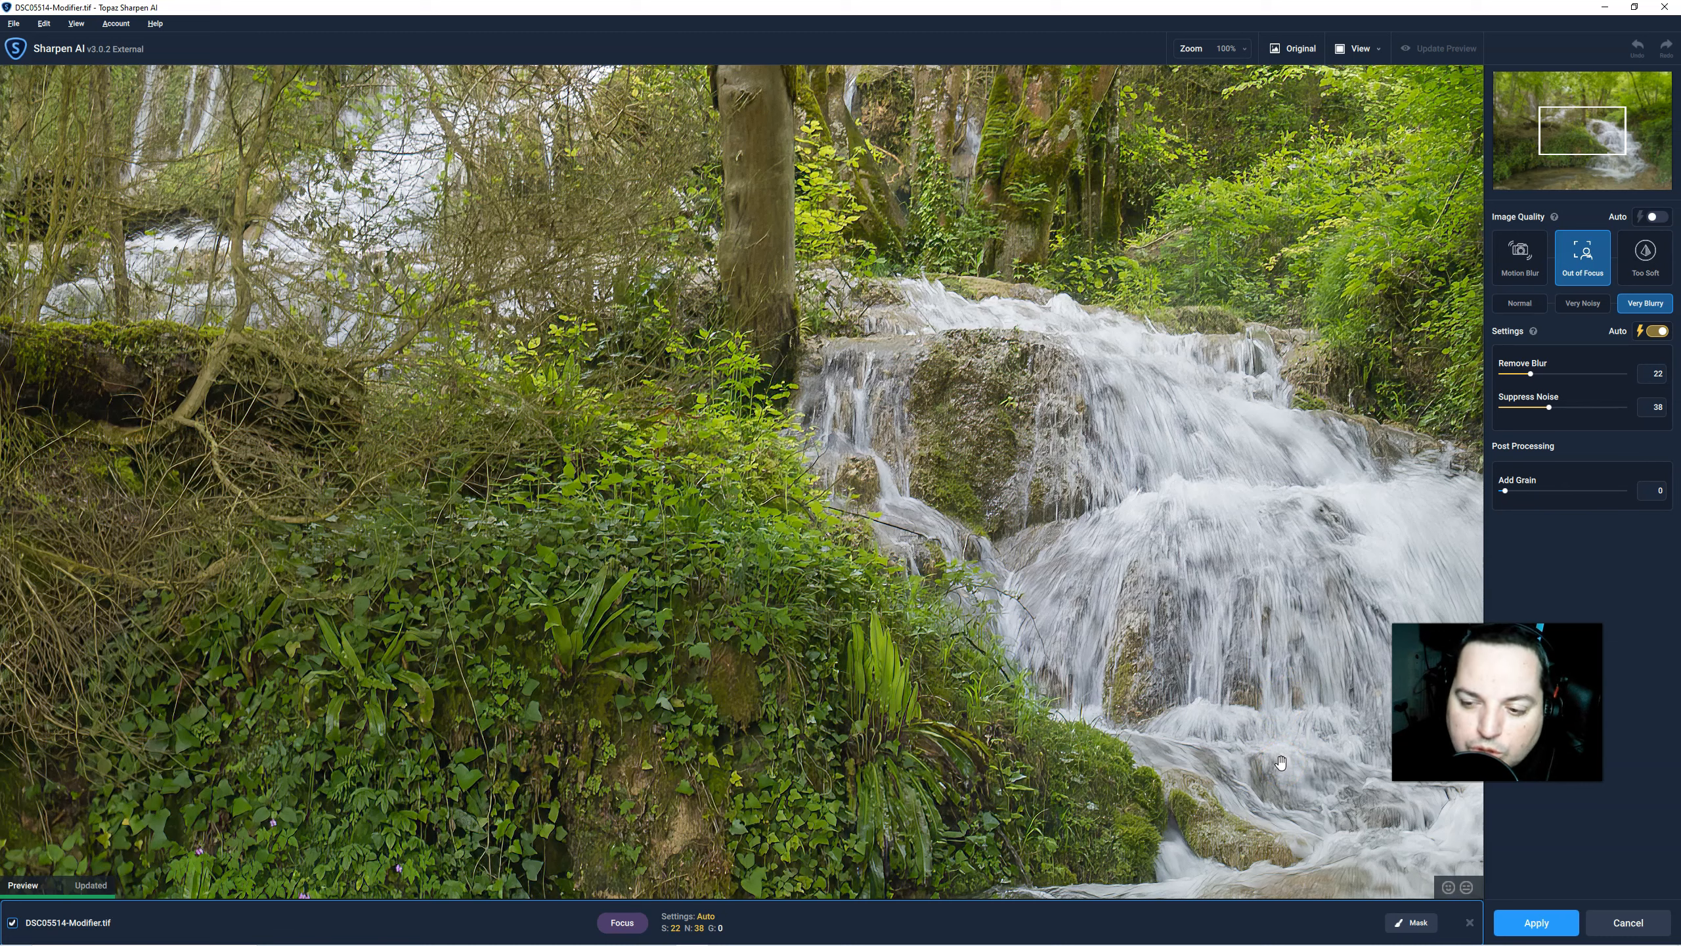
{"action": "left_click", "coordinate": [1286, 760]}
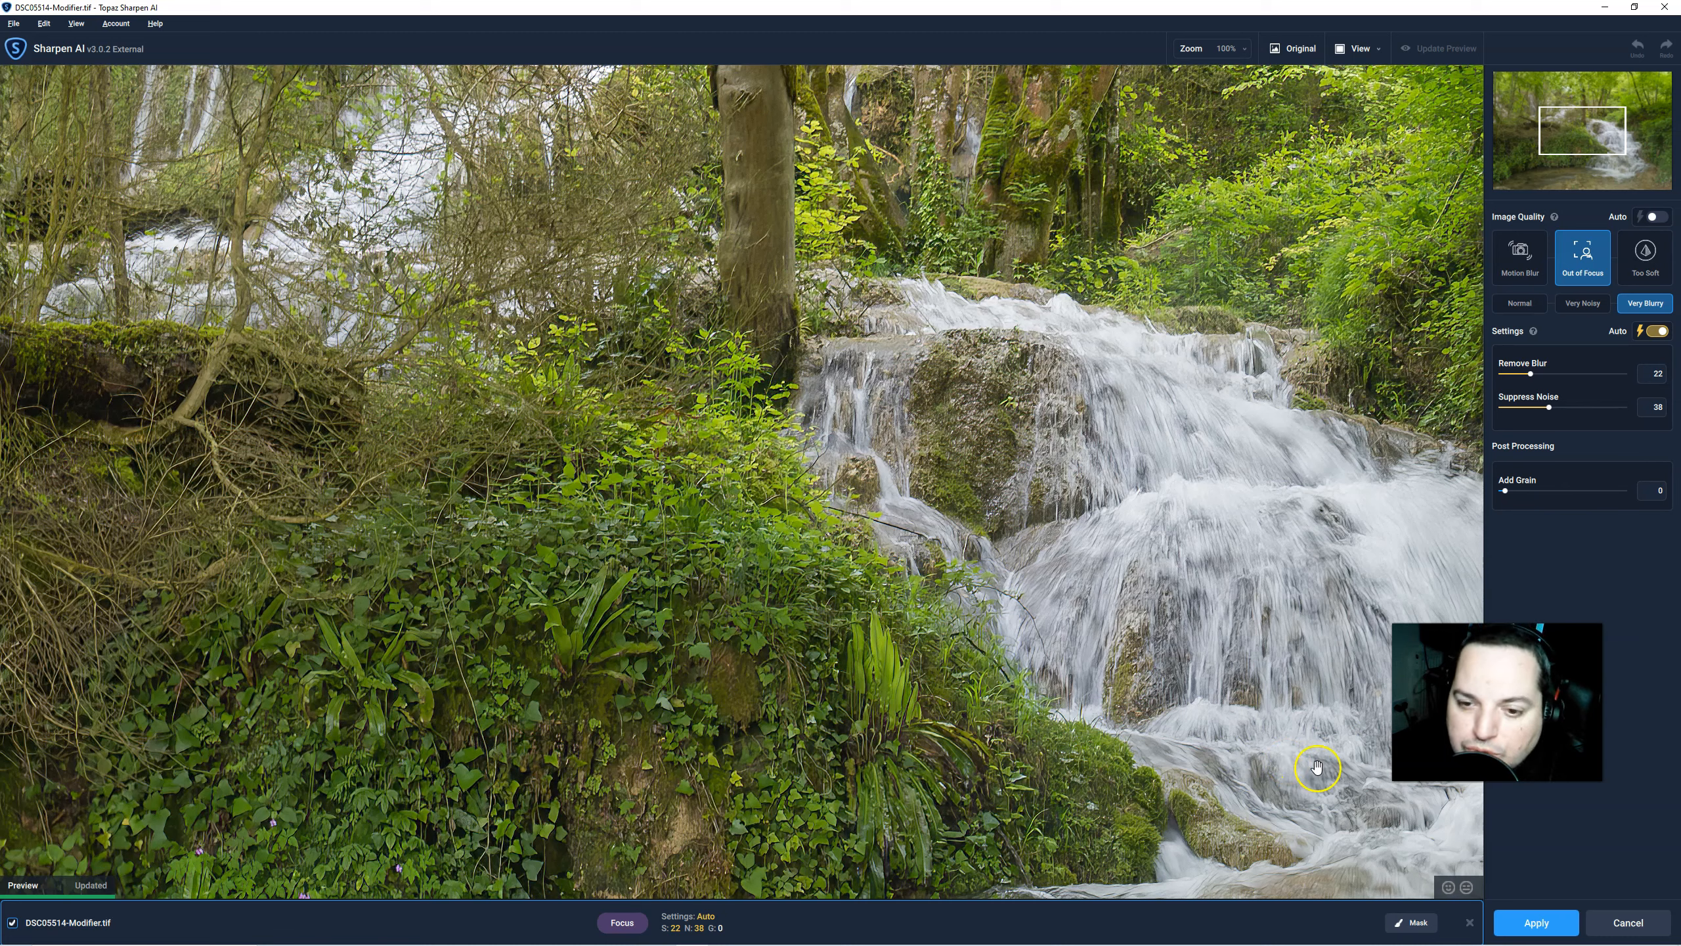
{"action": "left_click", "coordinate": [1544, 922]}
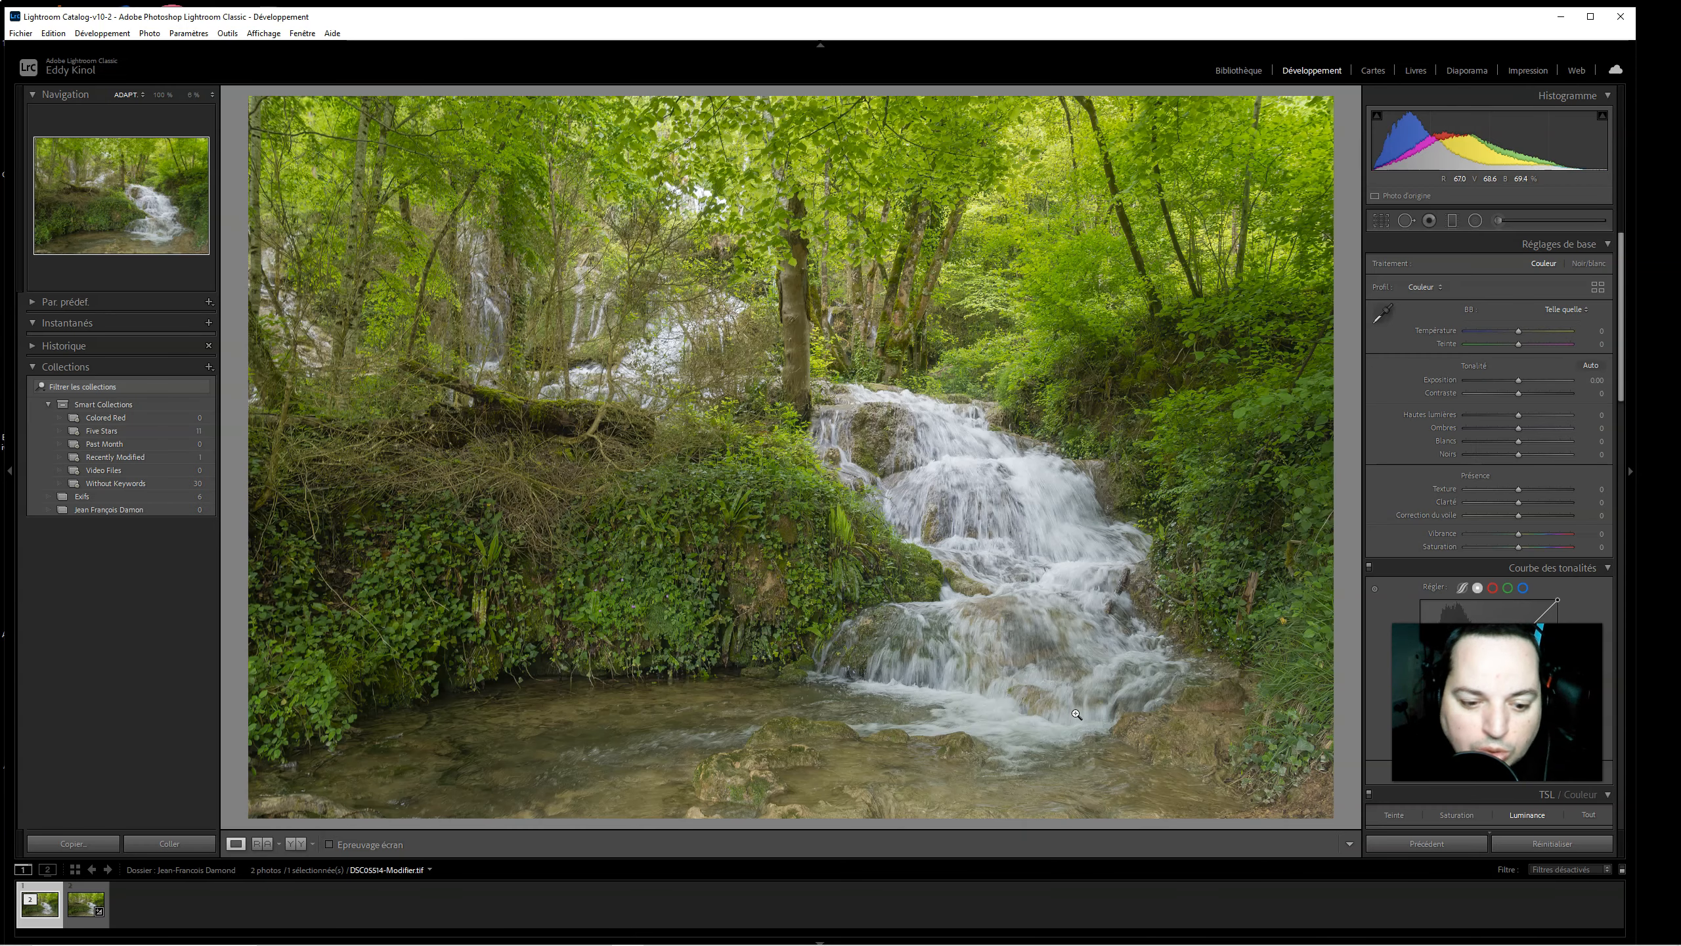
Compare the sharpened TIF copy with the original ARW at 100% around the waterfall and the foliage.
{"action": "key", "text": "Right"}
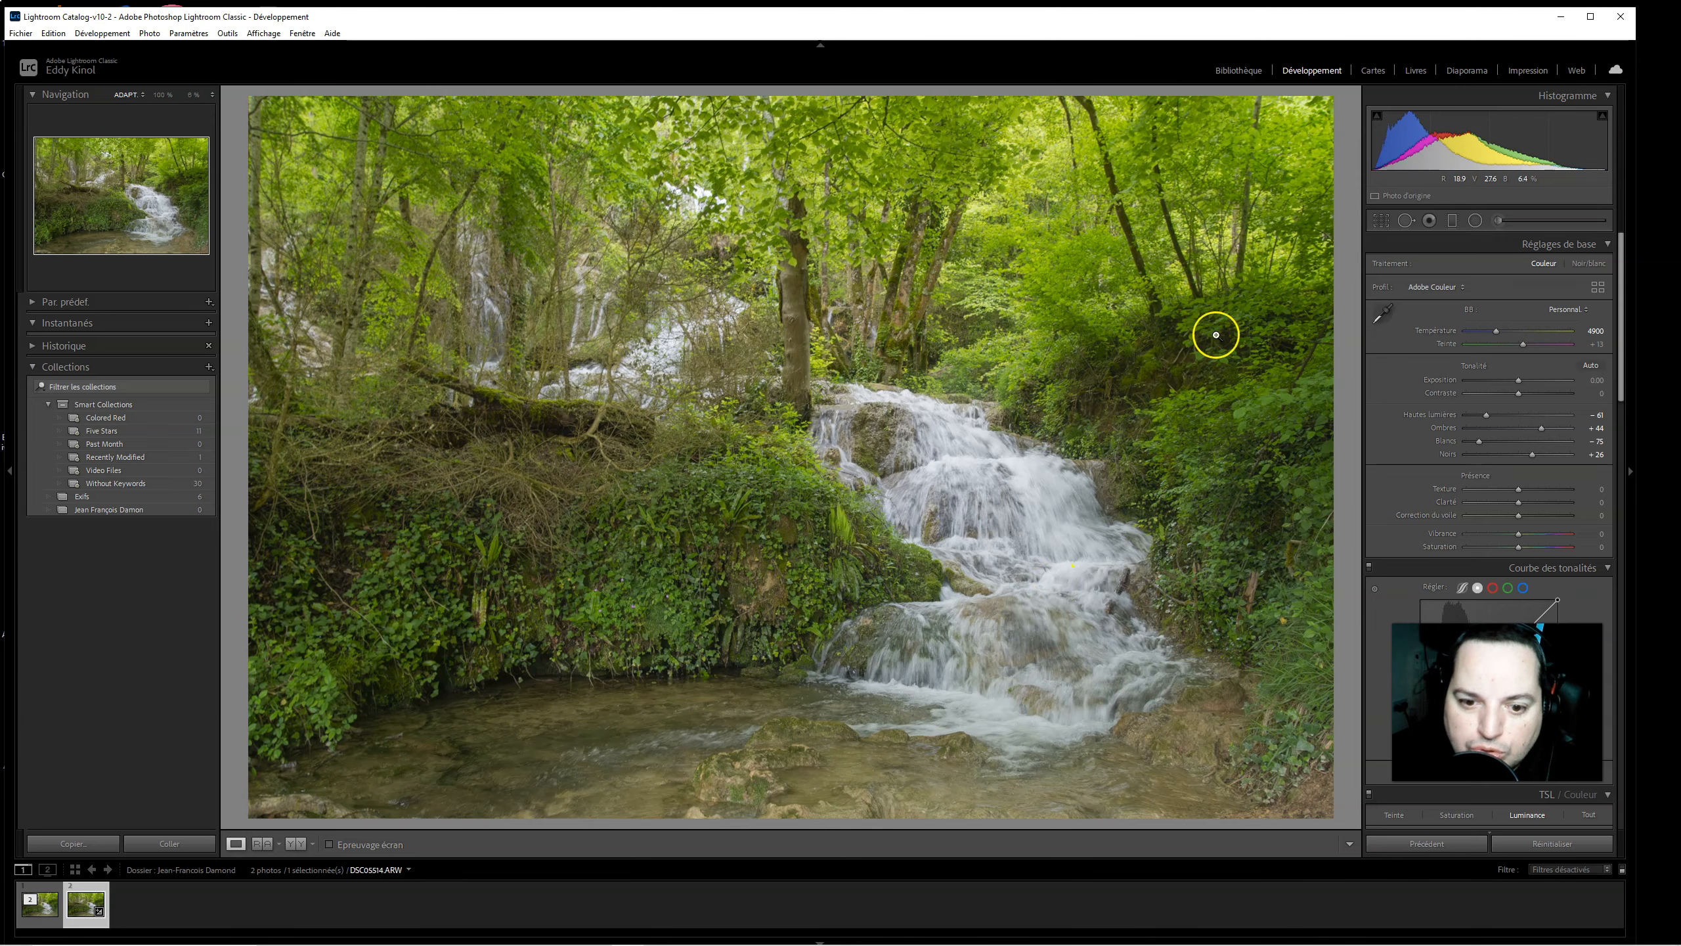
{"action": "left_click", "coordinate": [841, 501]}
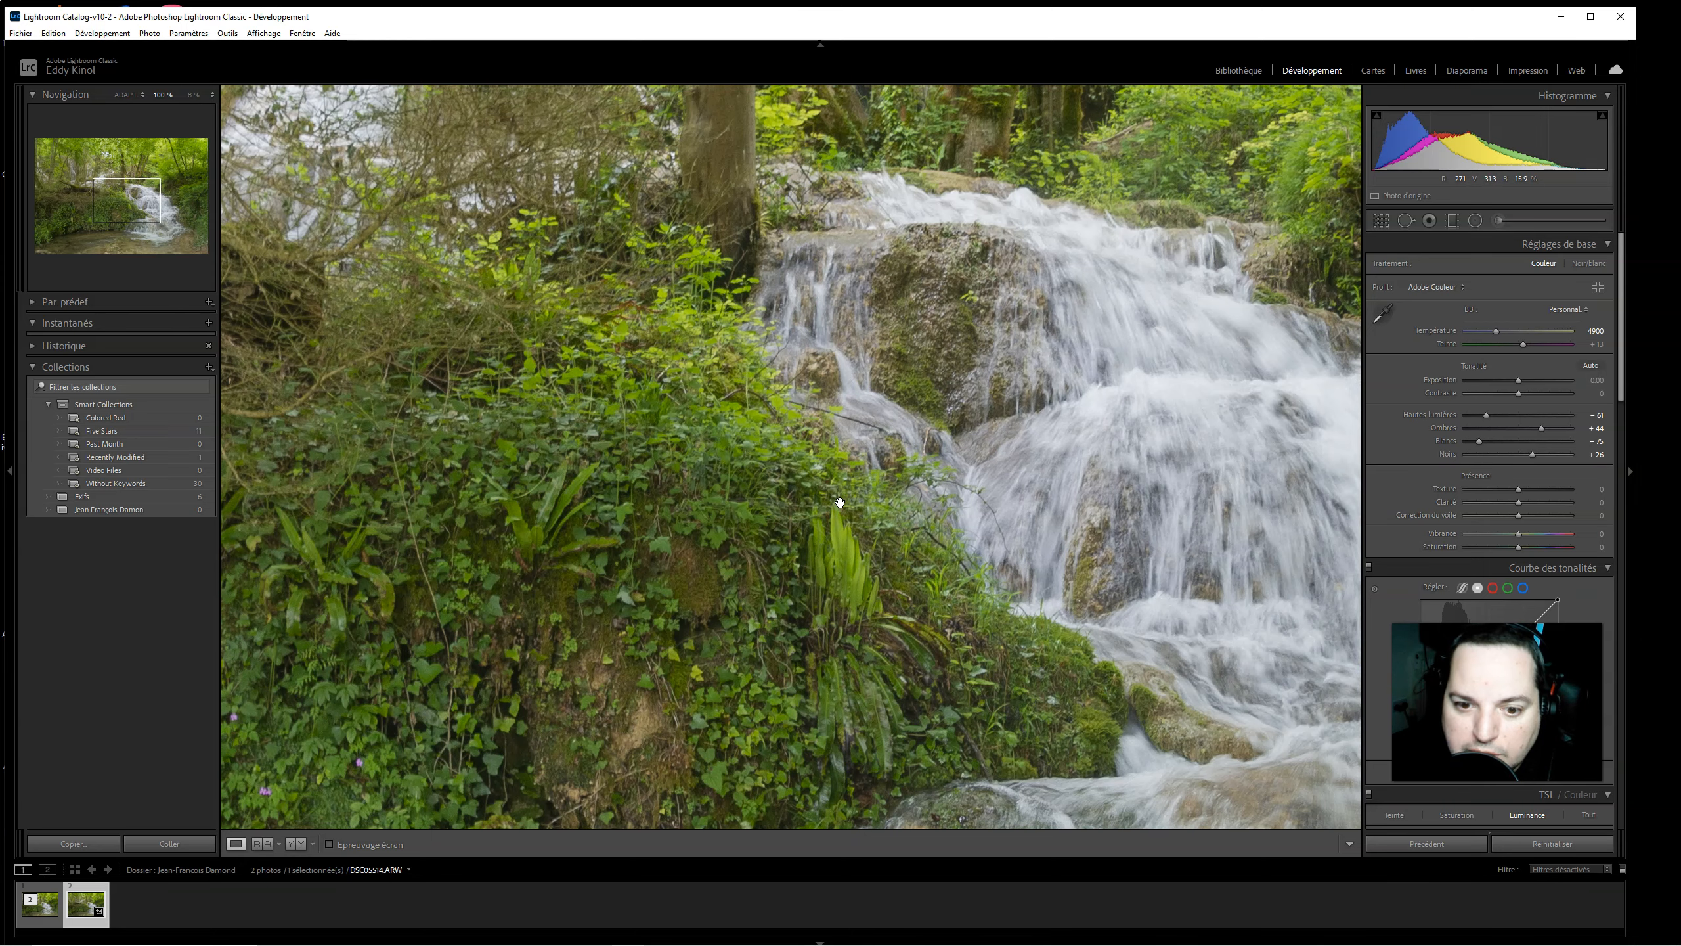
{"action": "key", "text": "Left"}
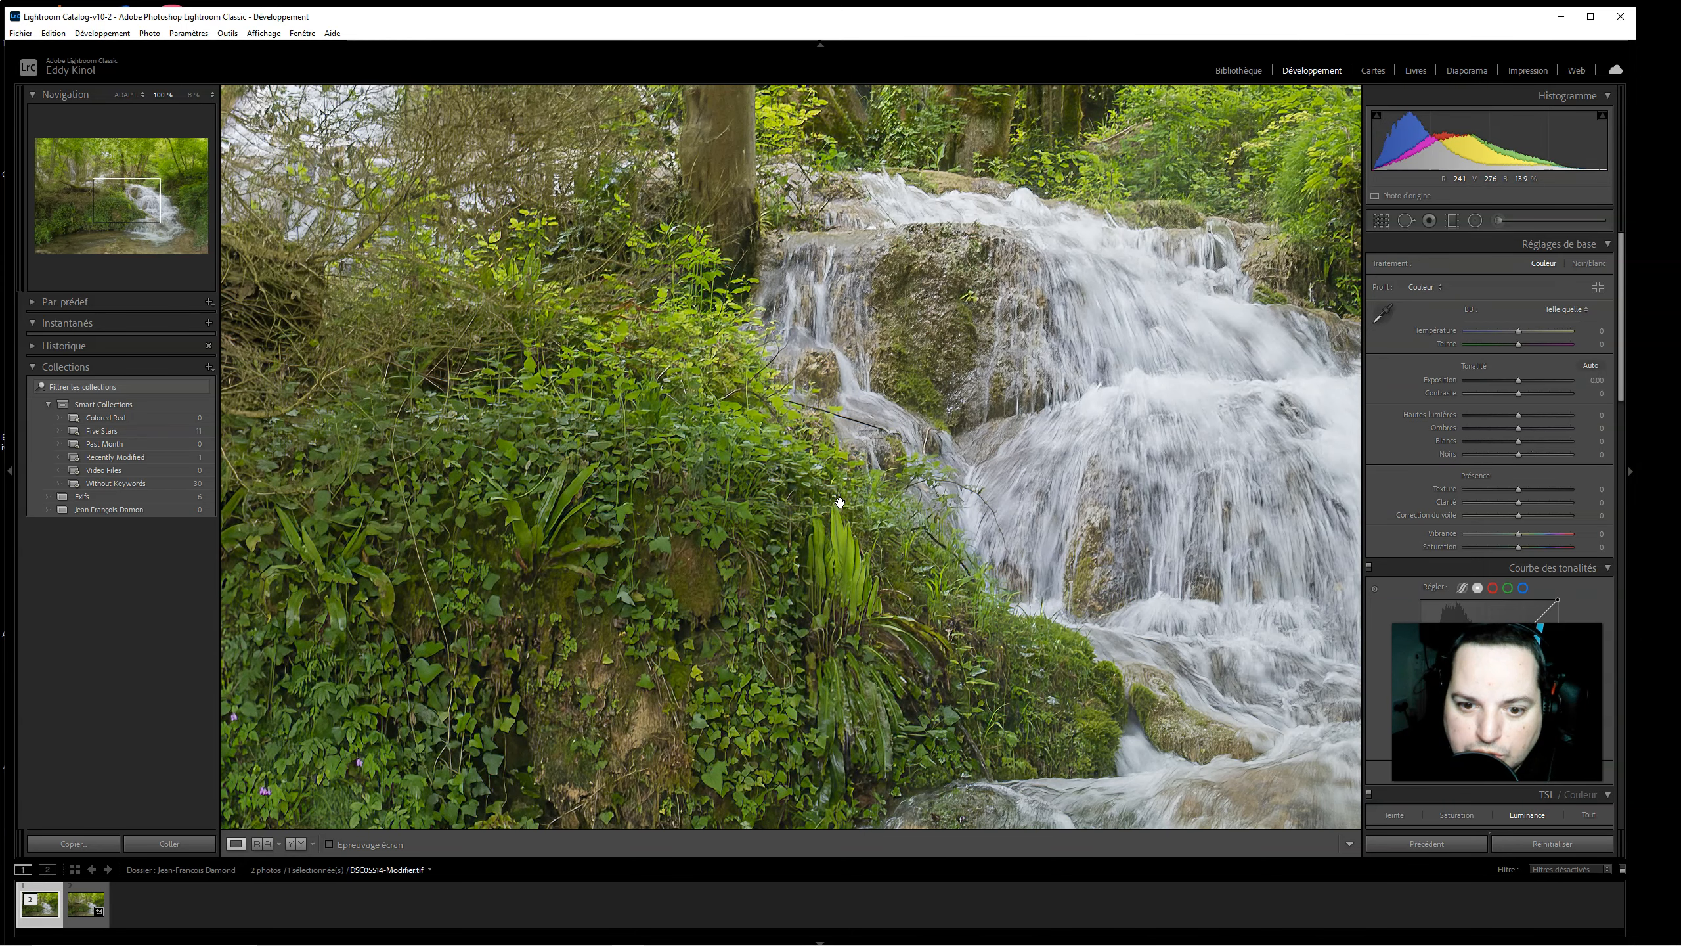
{"action": "key", "text": "Right"}
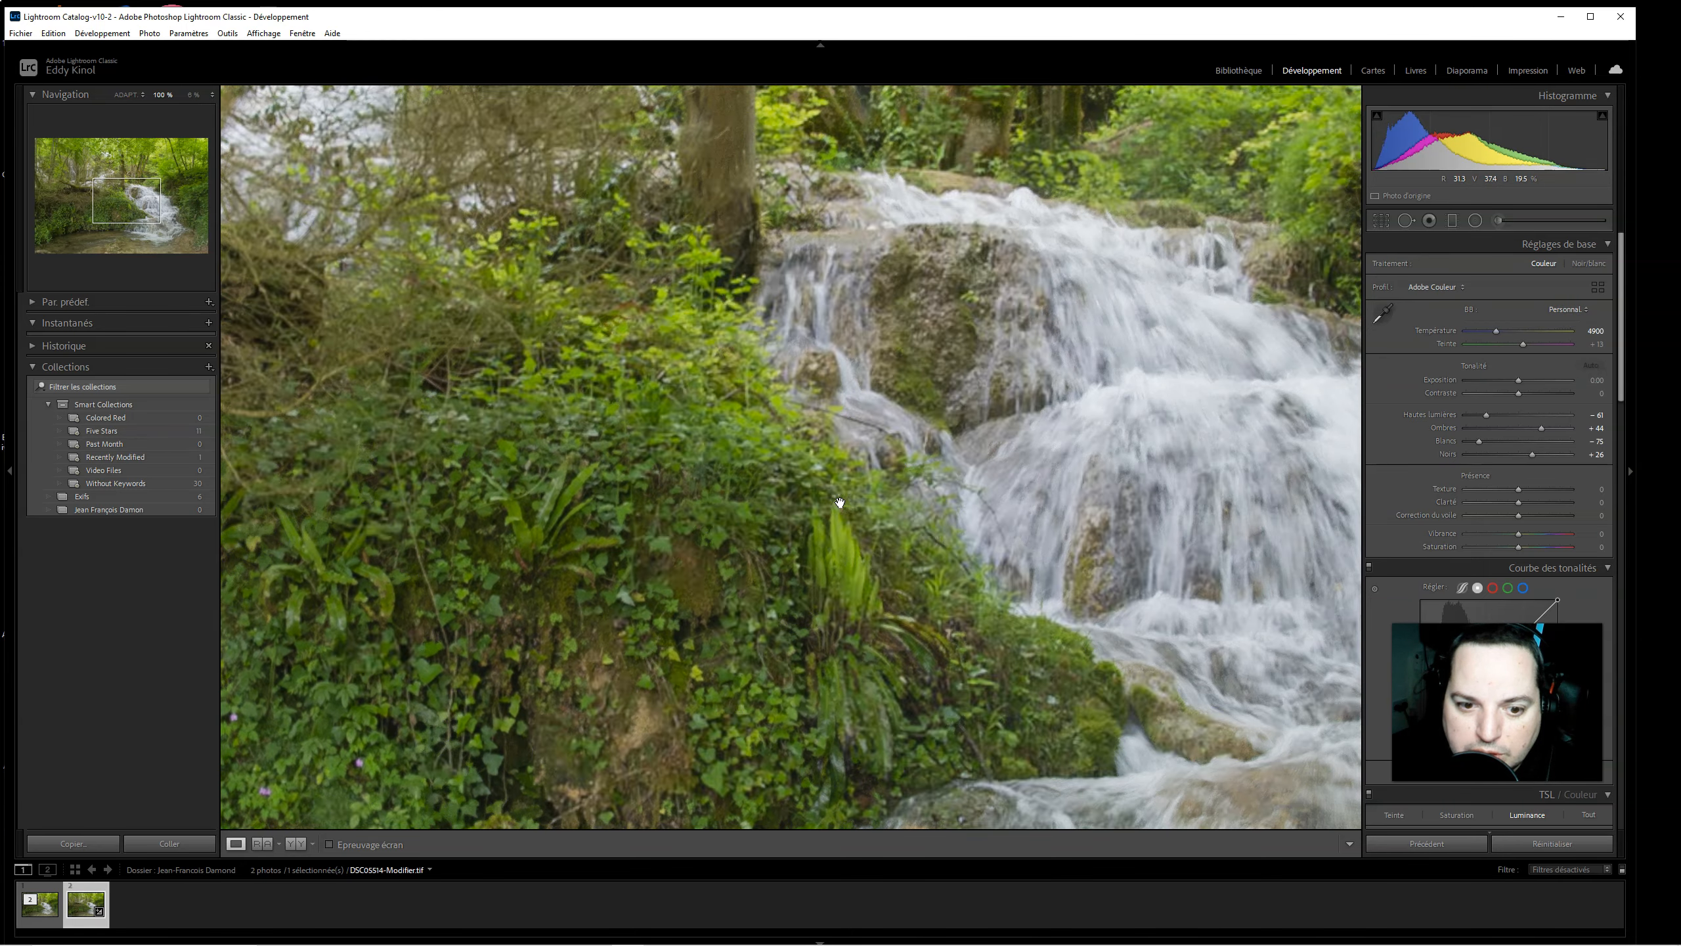
{"action": "key", "text": "Left"}
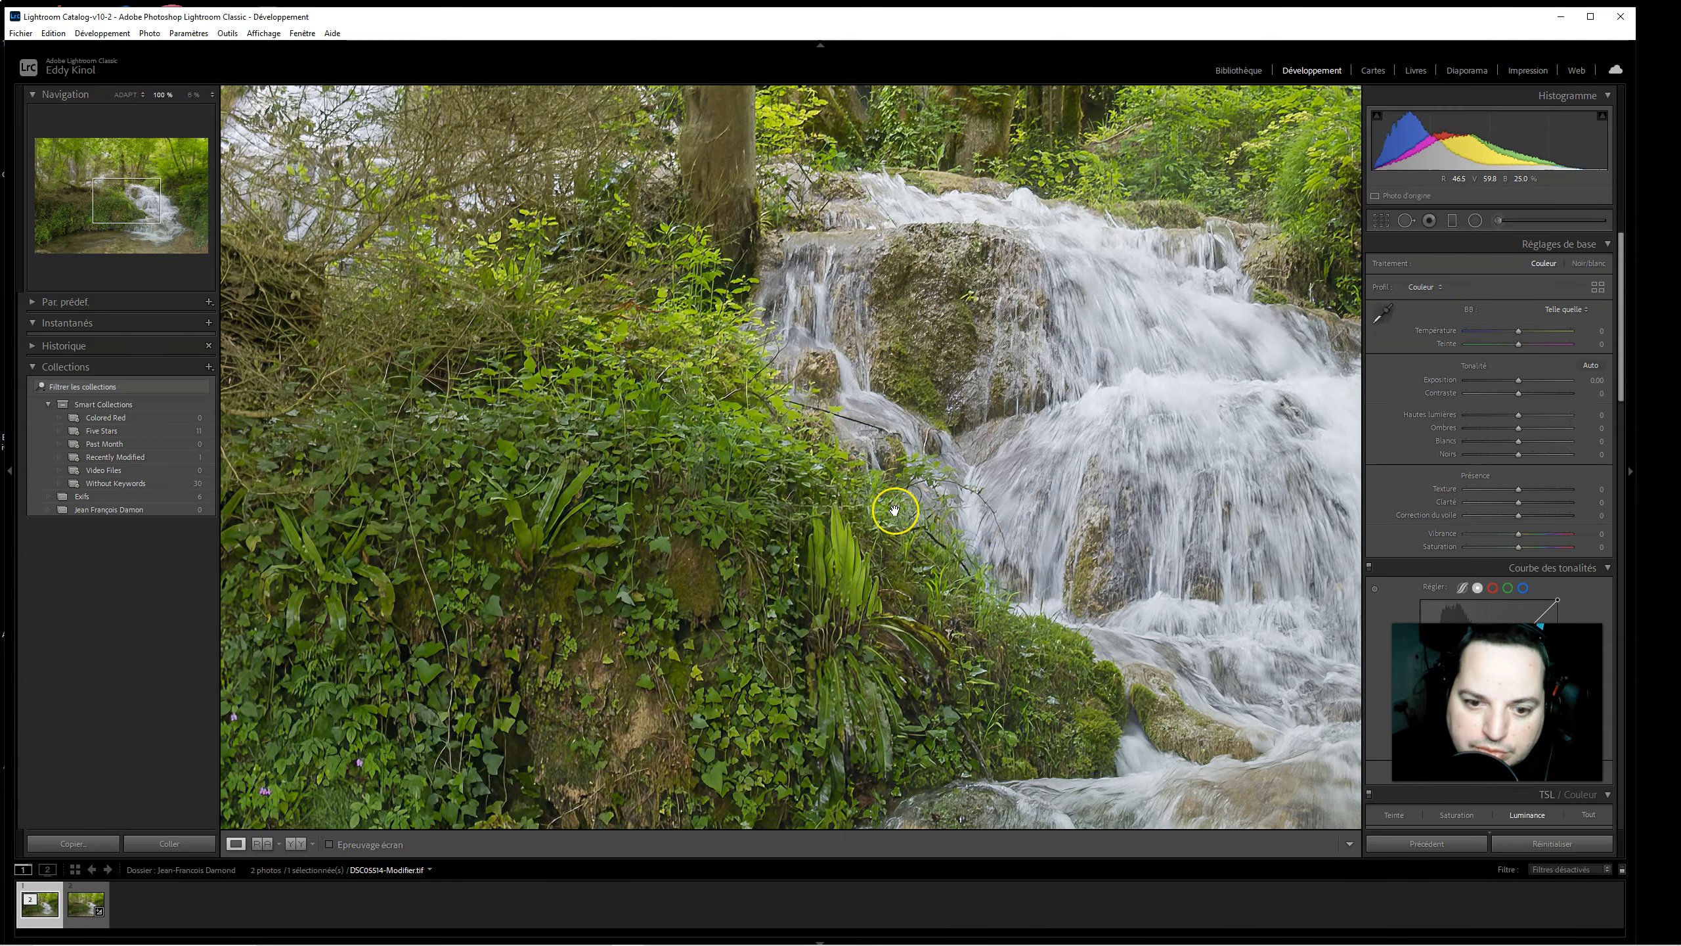
{"action": "left_click_drag", "start_coordinate": [814, 689], "coordinate": [961, 527]}
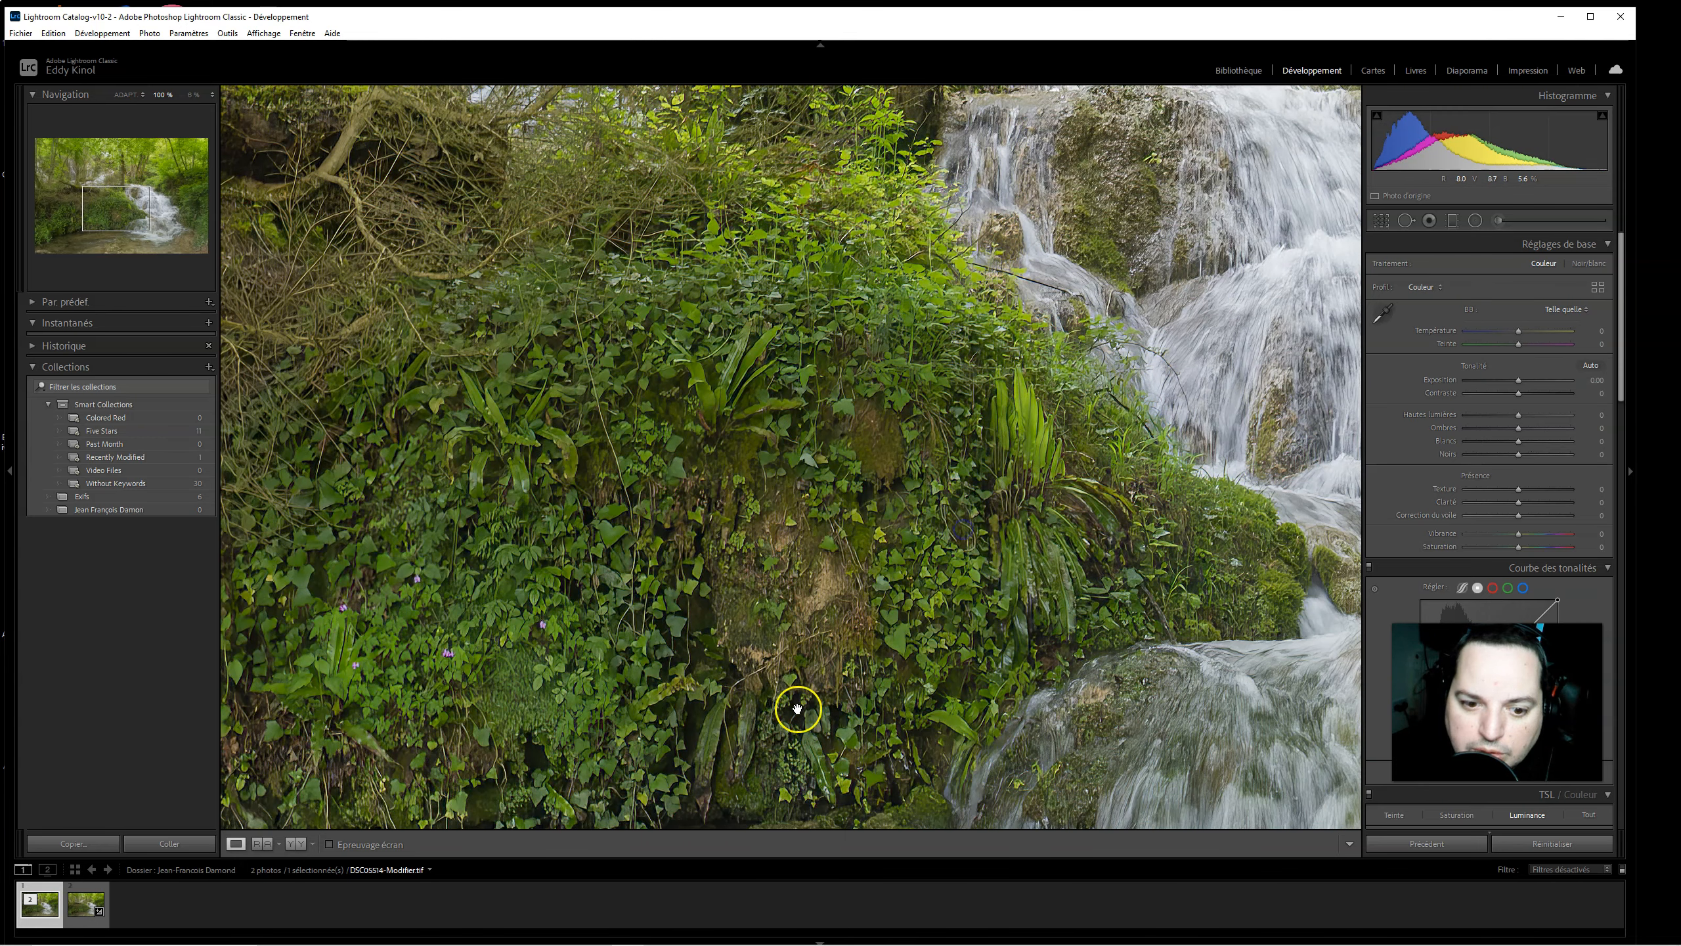
{"action": "left_click", "coordinate": [849, 533]}
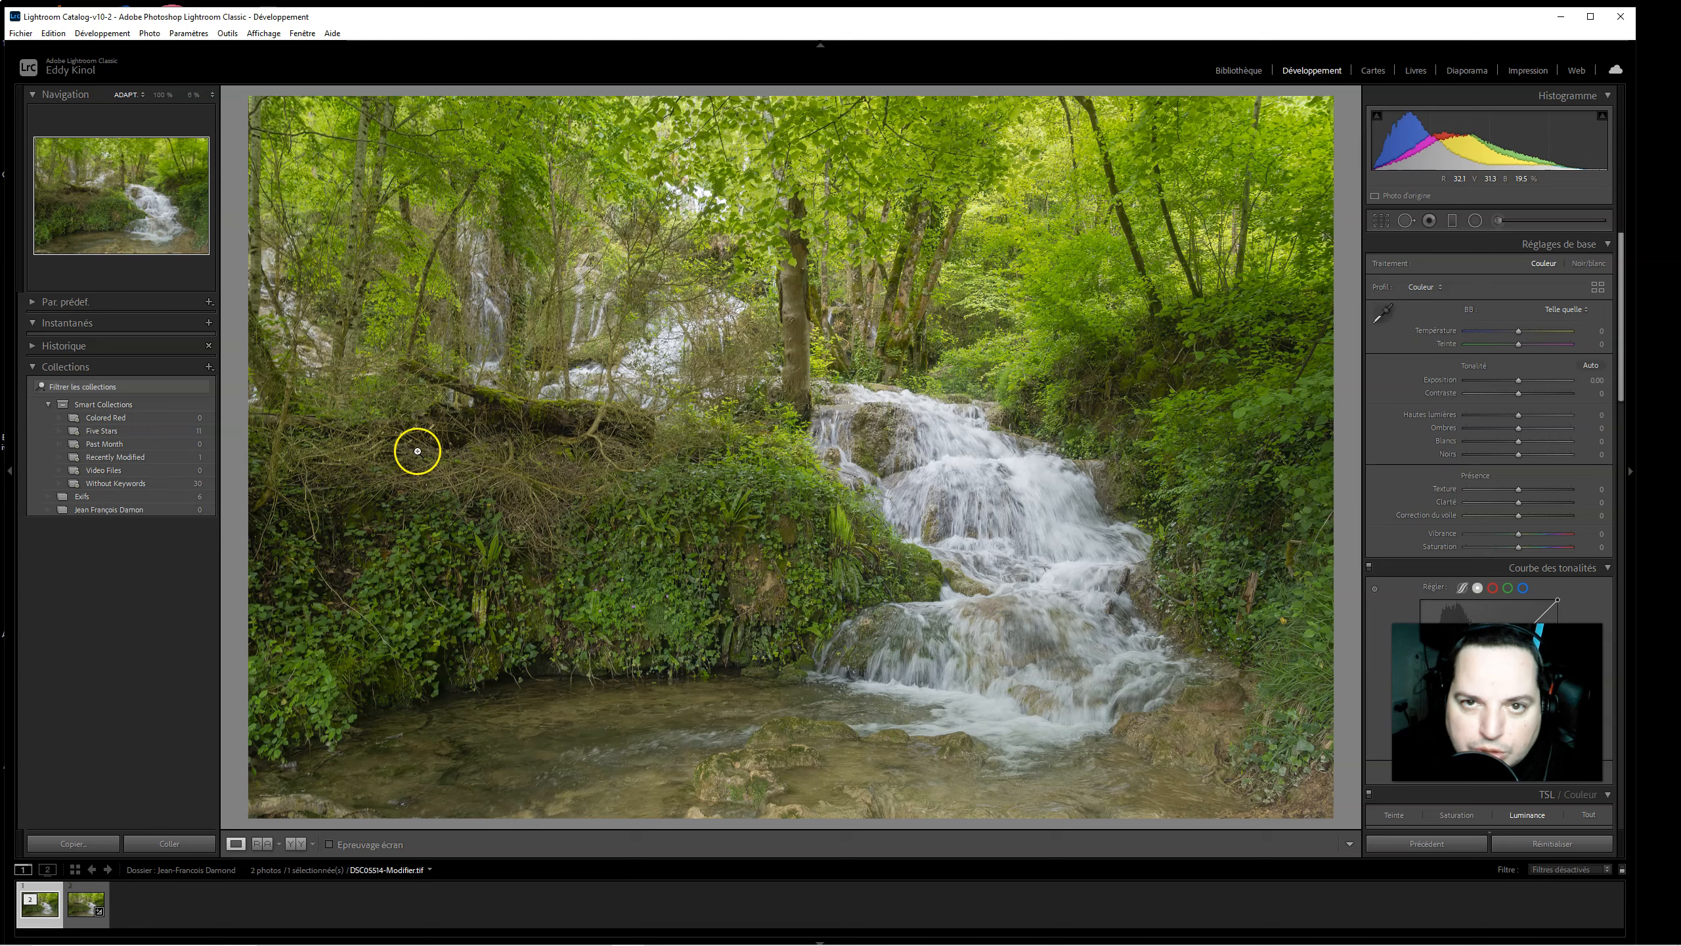
{"action": "left_click", "coordinate": [22, 33]}
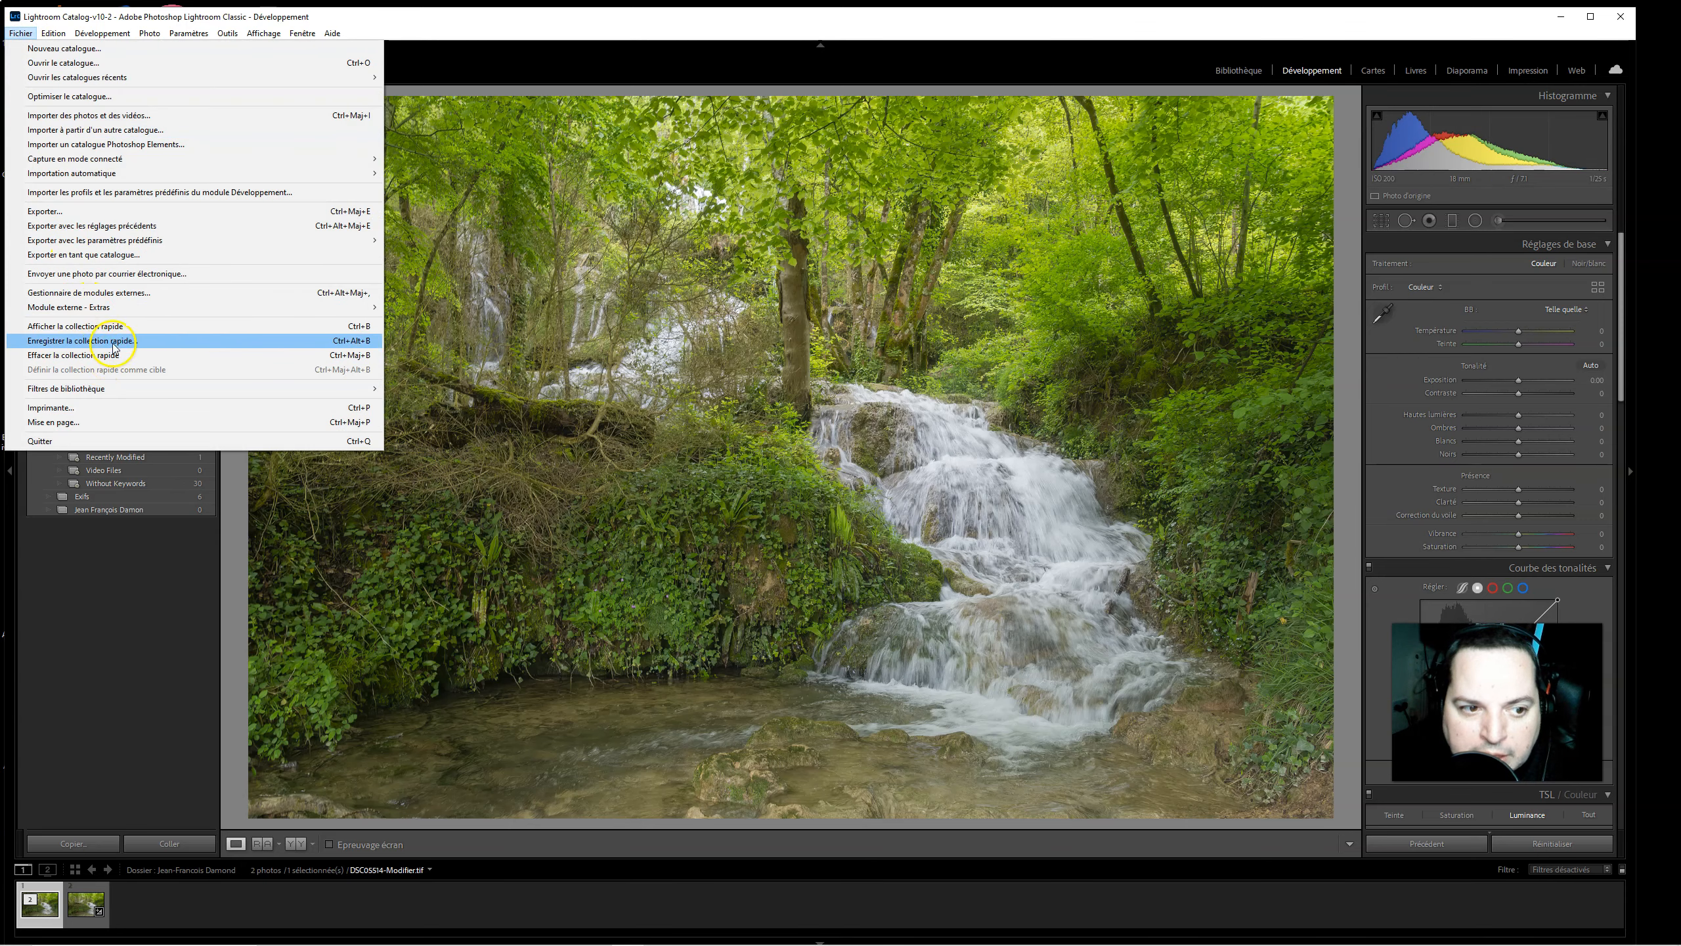
{"action": "left_click", "coordinate": [135, 603]}
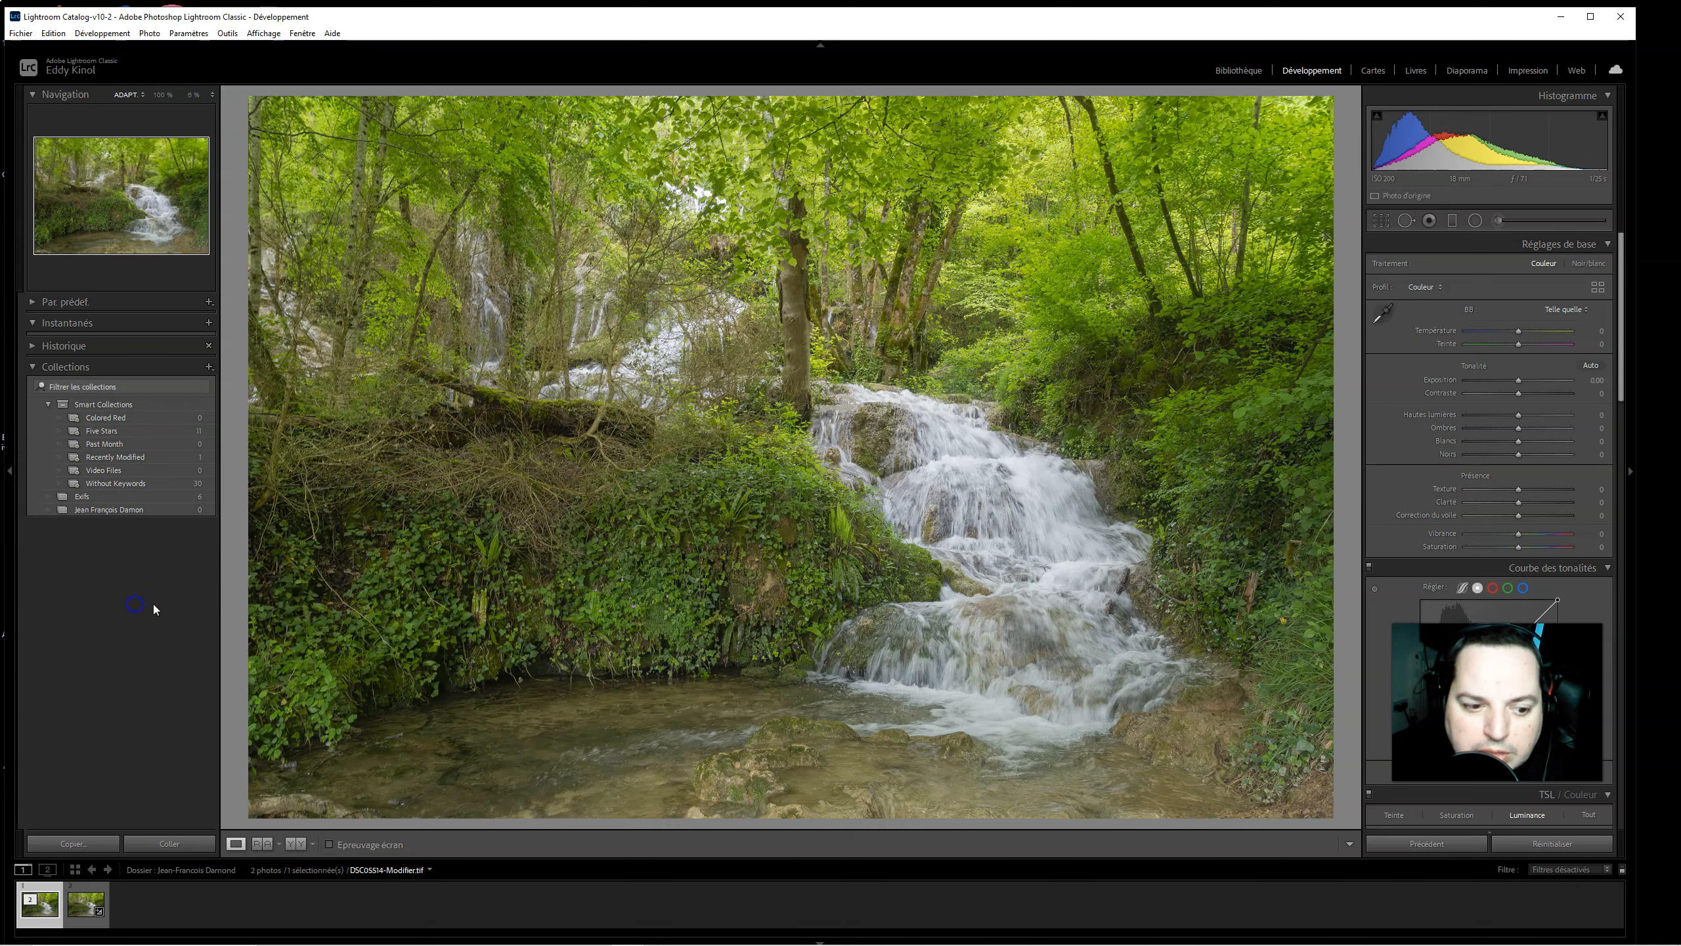
{"action": "right_click", "coordinate": [52, 894]}
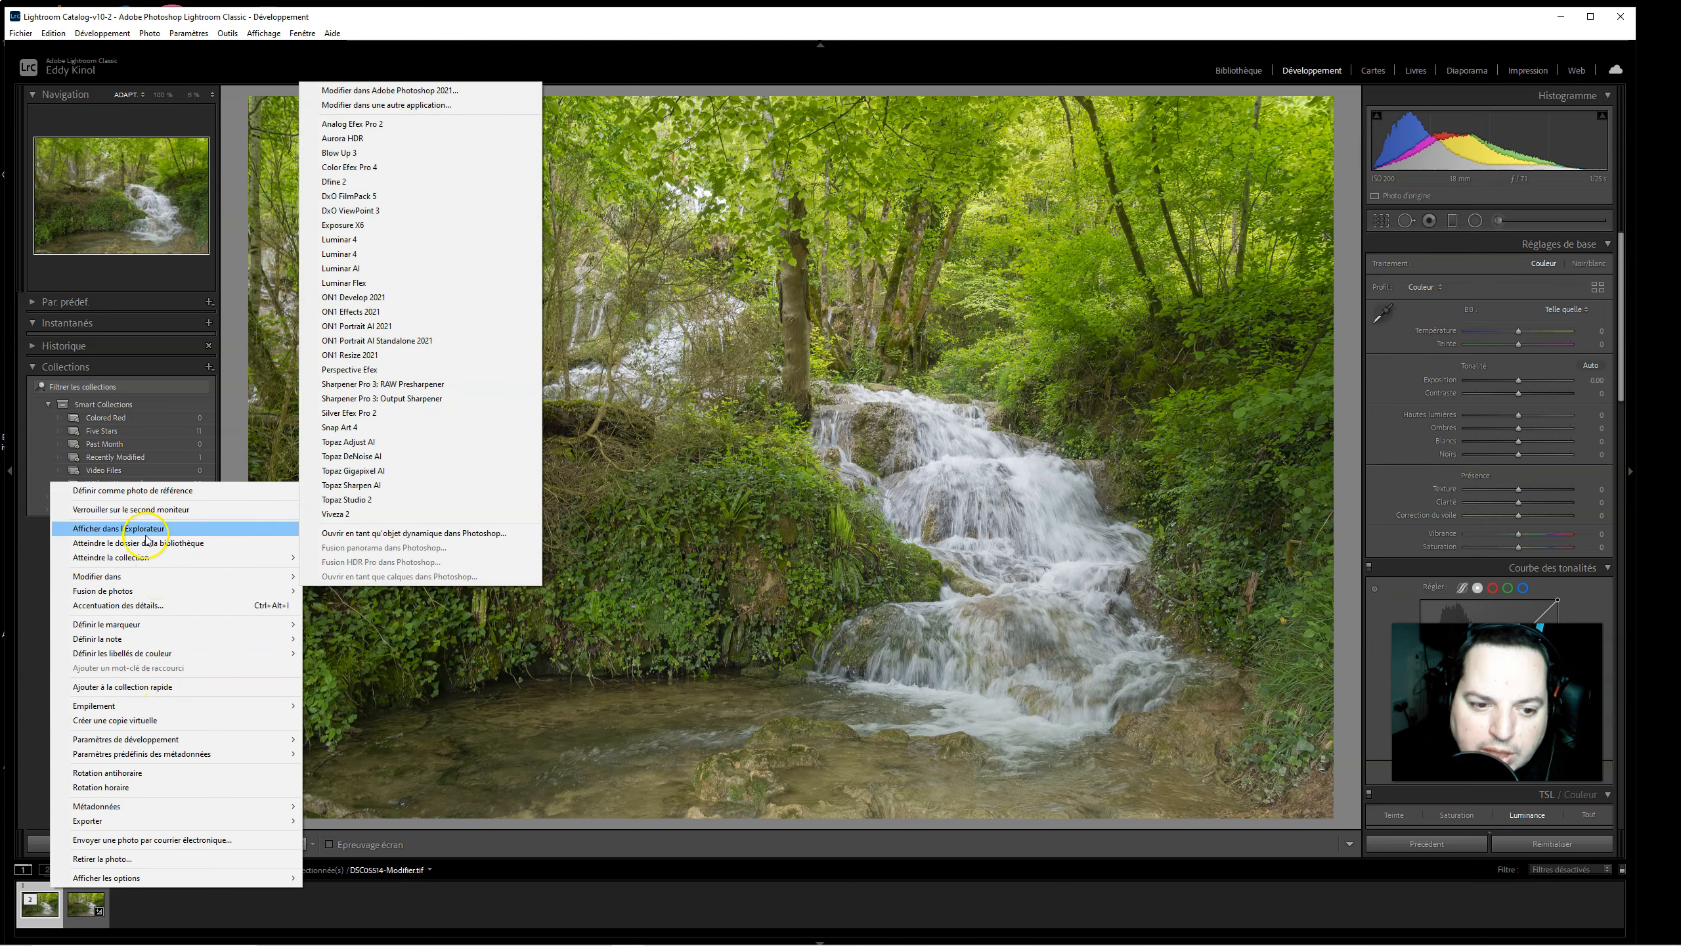
Transfer the sharpened TIF copy to Luminar AI with its external module.
{"action": "left_click", "coordinate": [20, 33]}
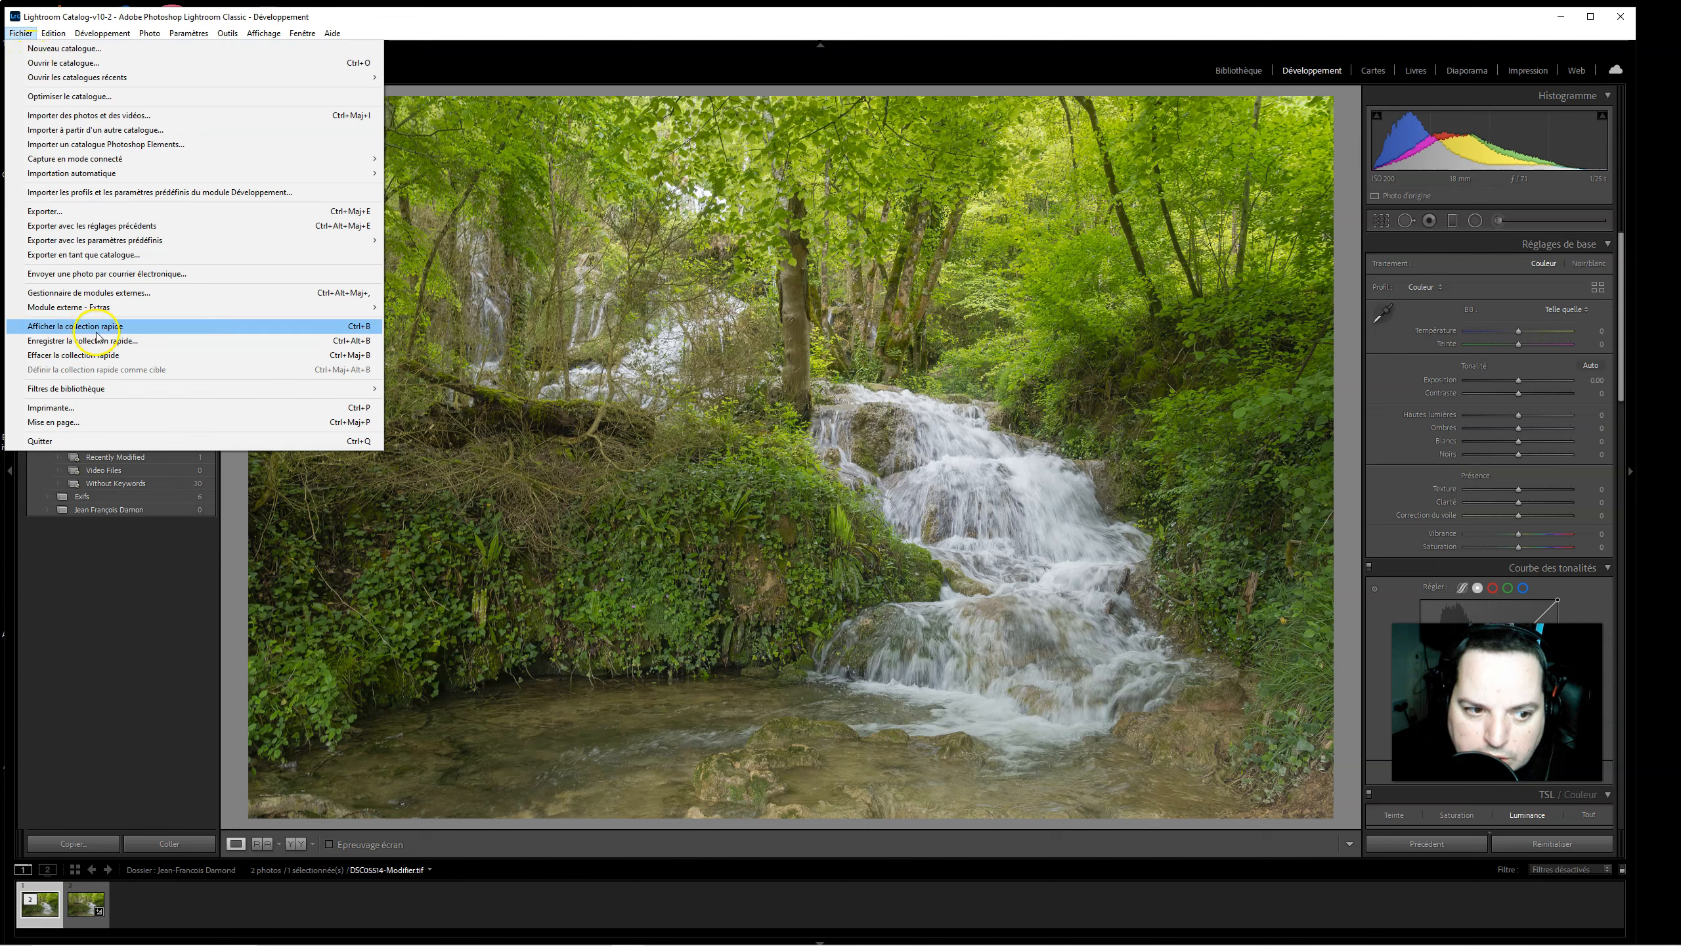
{"action": "mouse_move", "coordinate": [99, 308]}
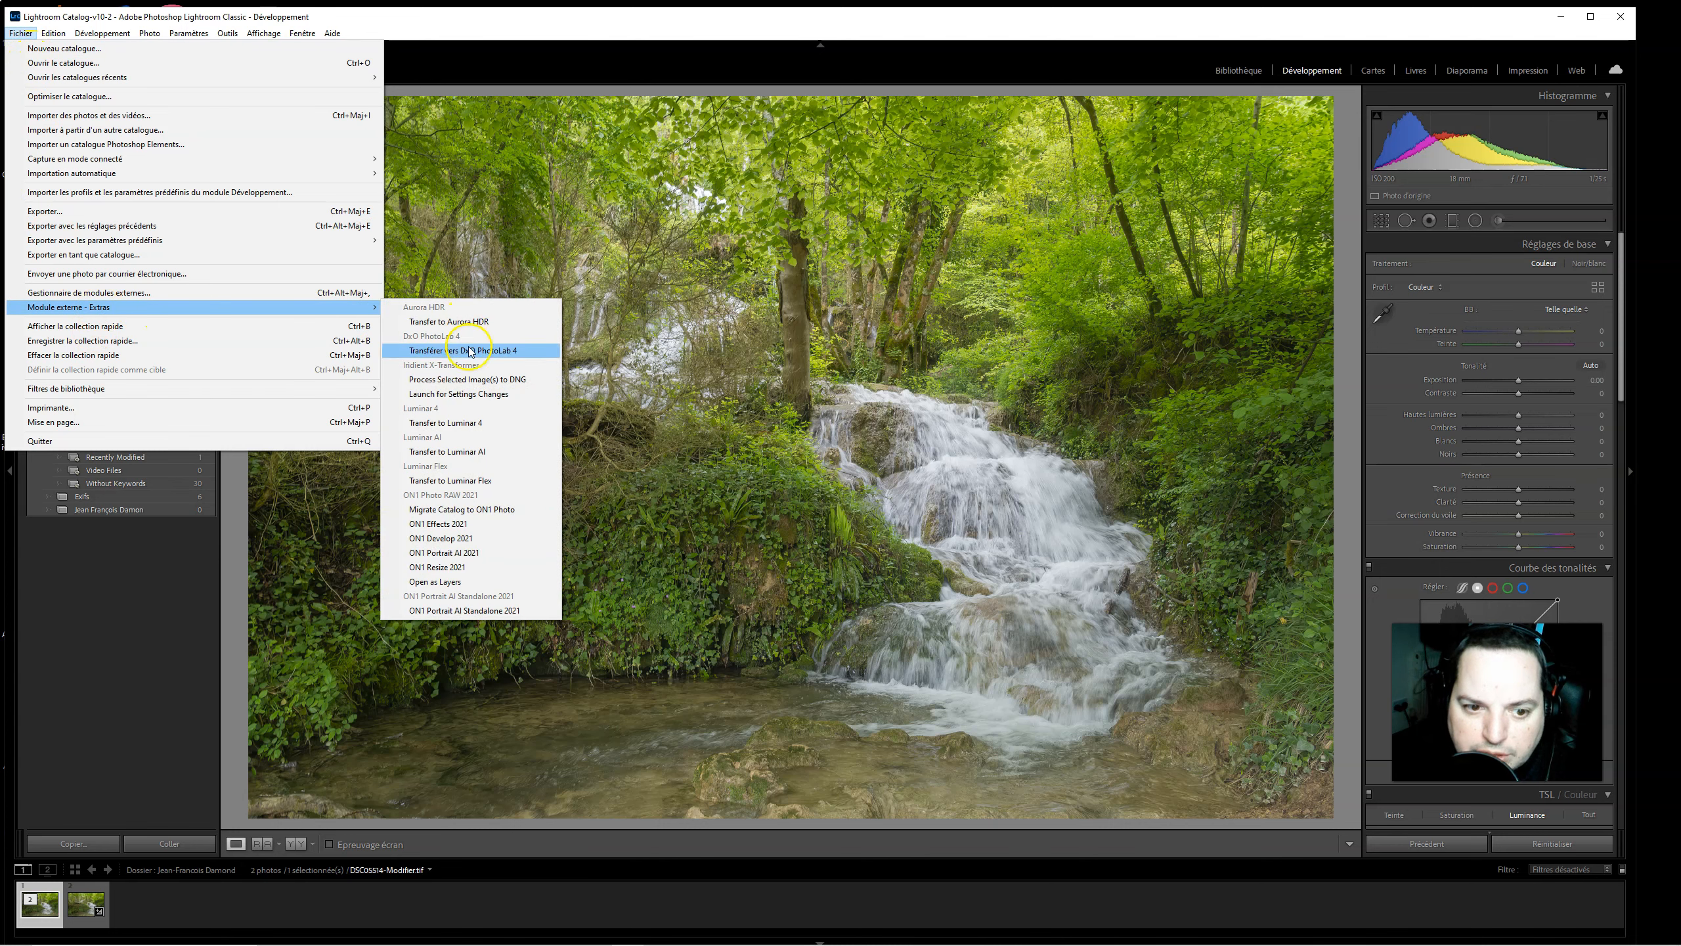
{"action": "left_click", "coordinate": [456, 452]}
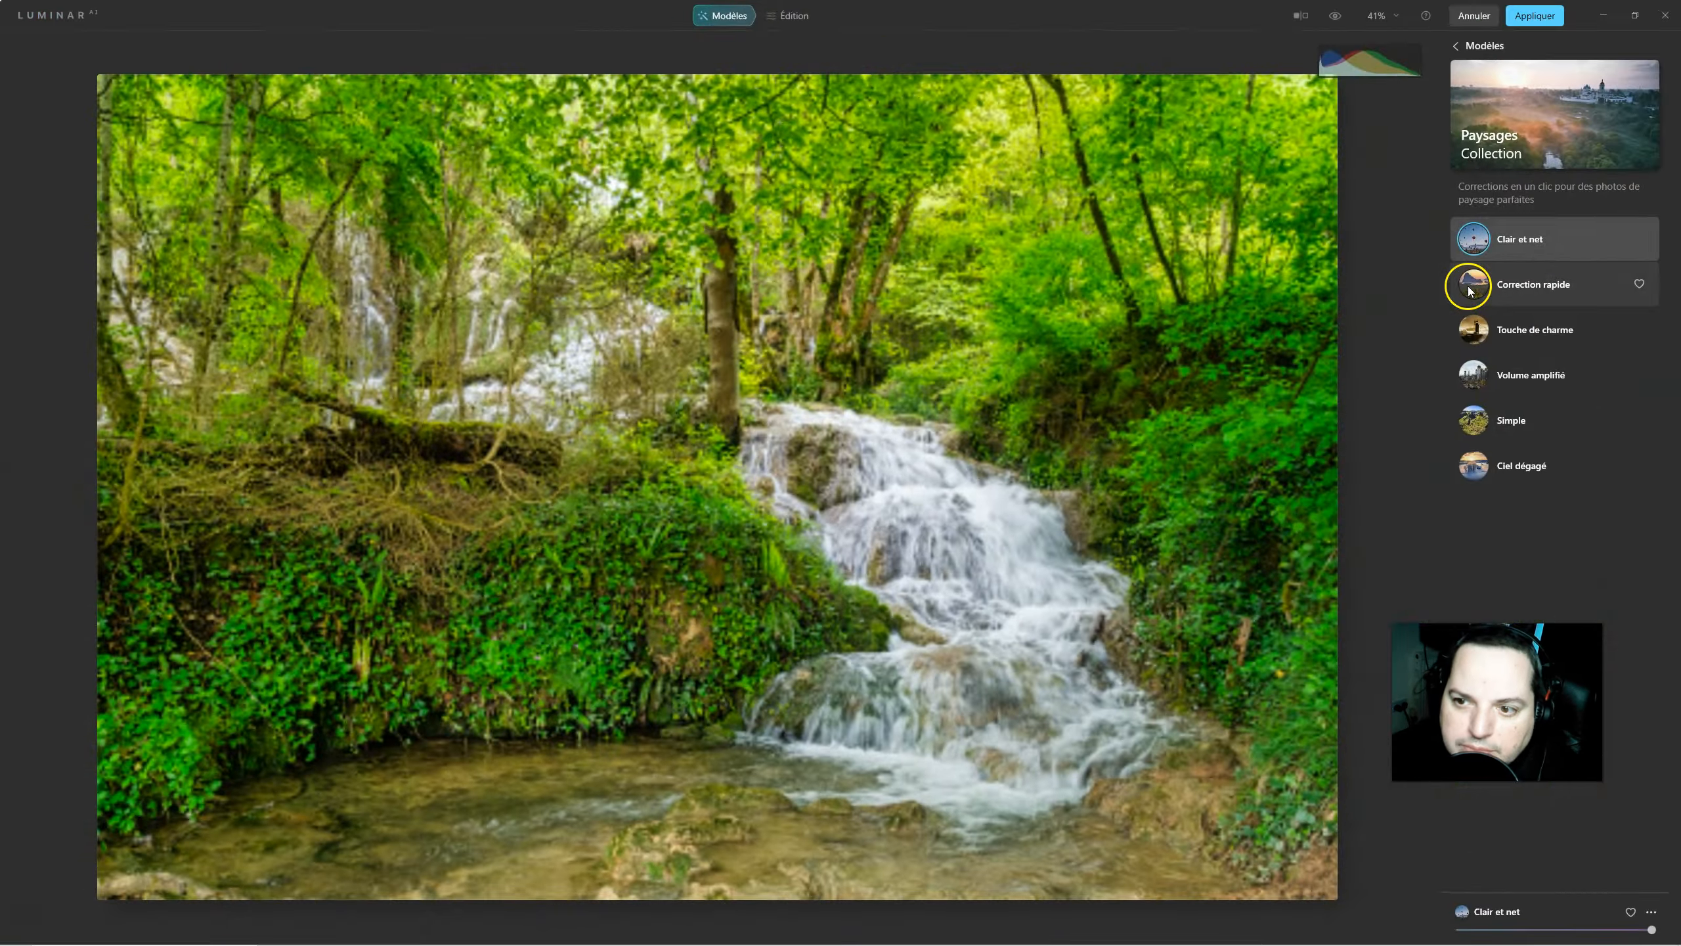
Try the Touche de charme template from the Paysages collection and compare the photo before and after.
{"action": "left_click", "coordinate": [1471, 341]}
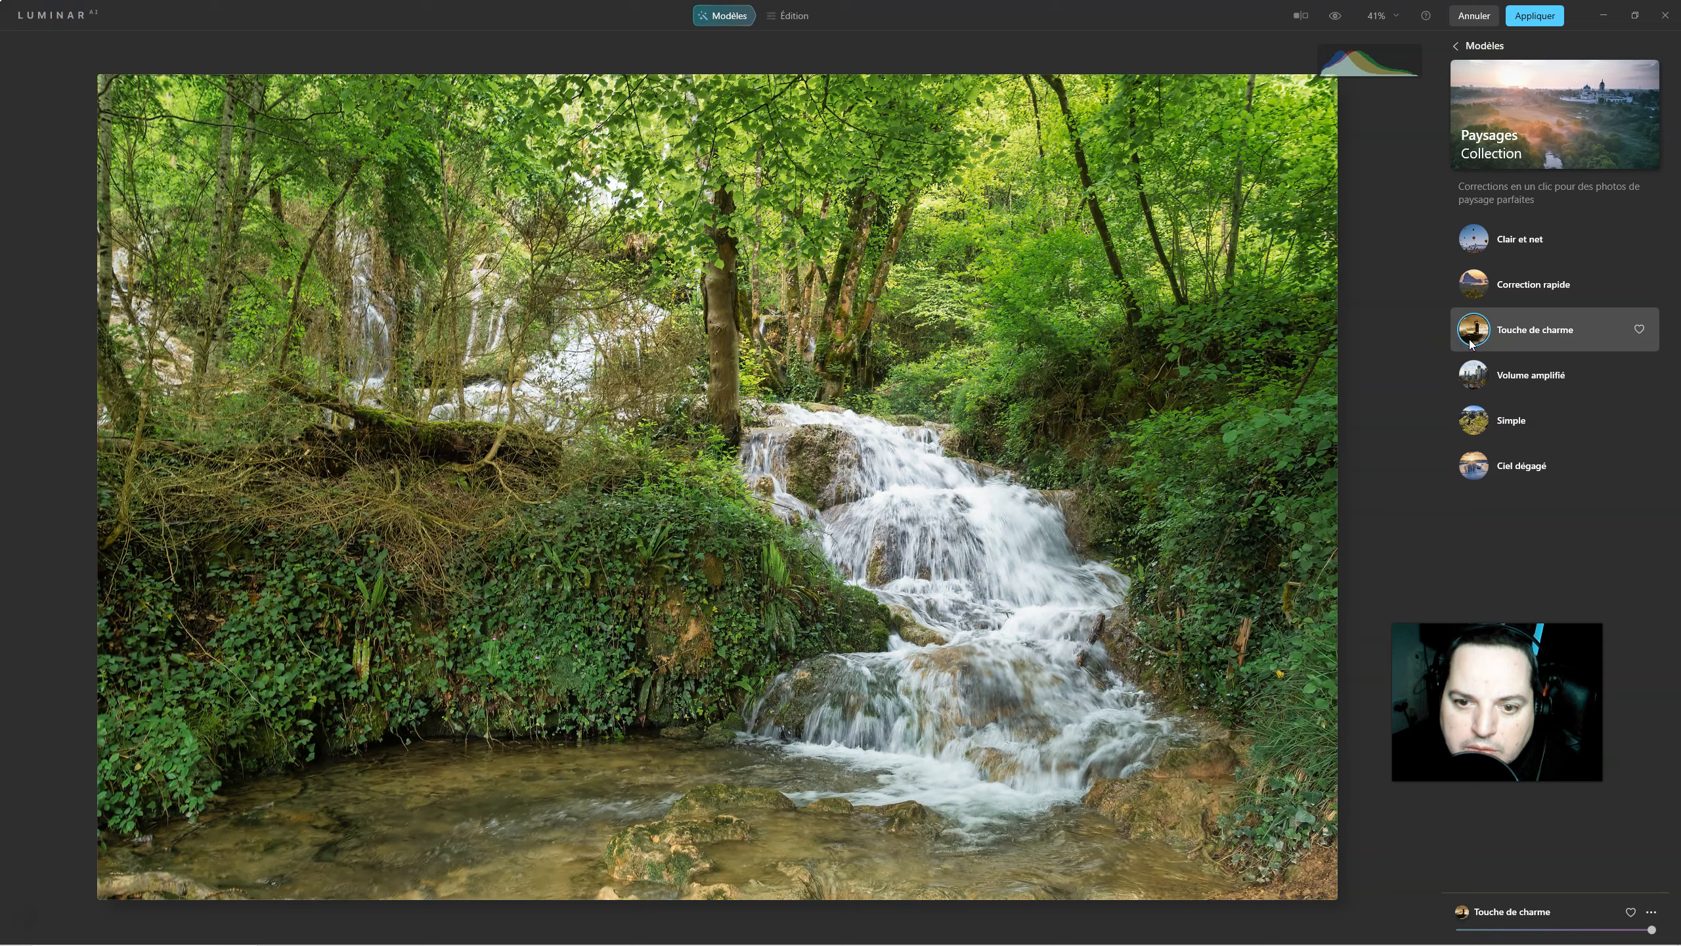
{"action": "left_click", "coordinate": [1338, 16]}
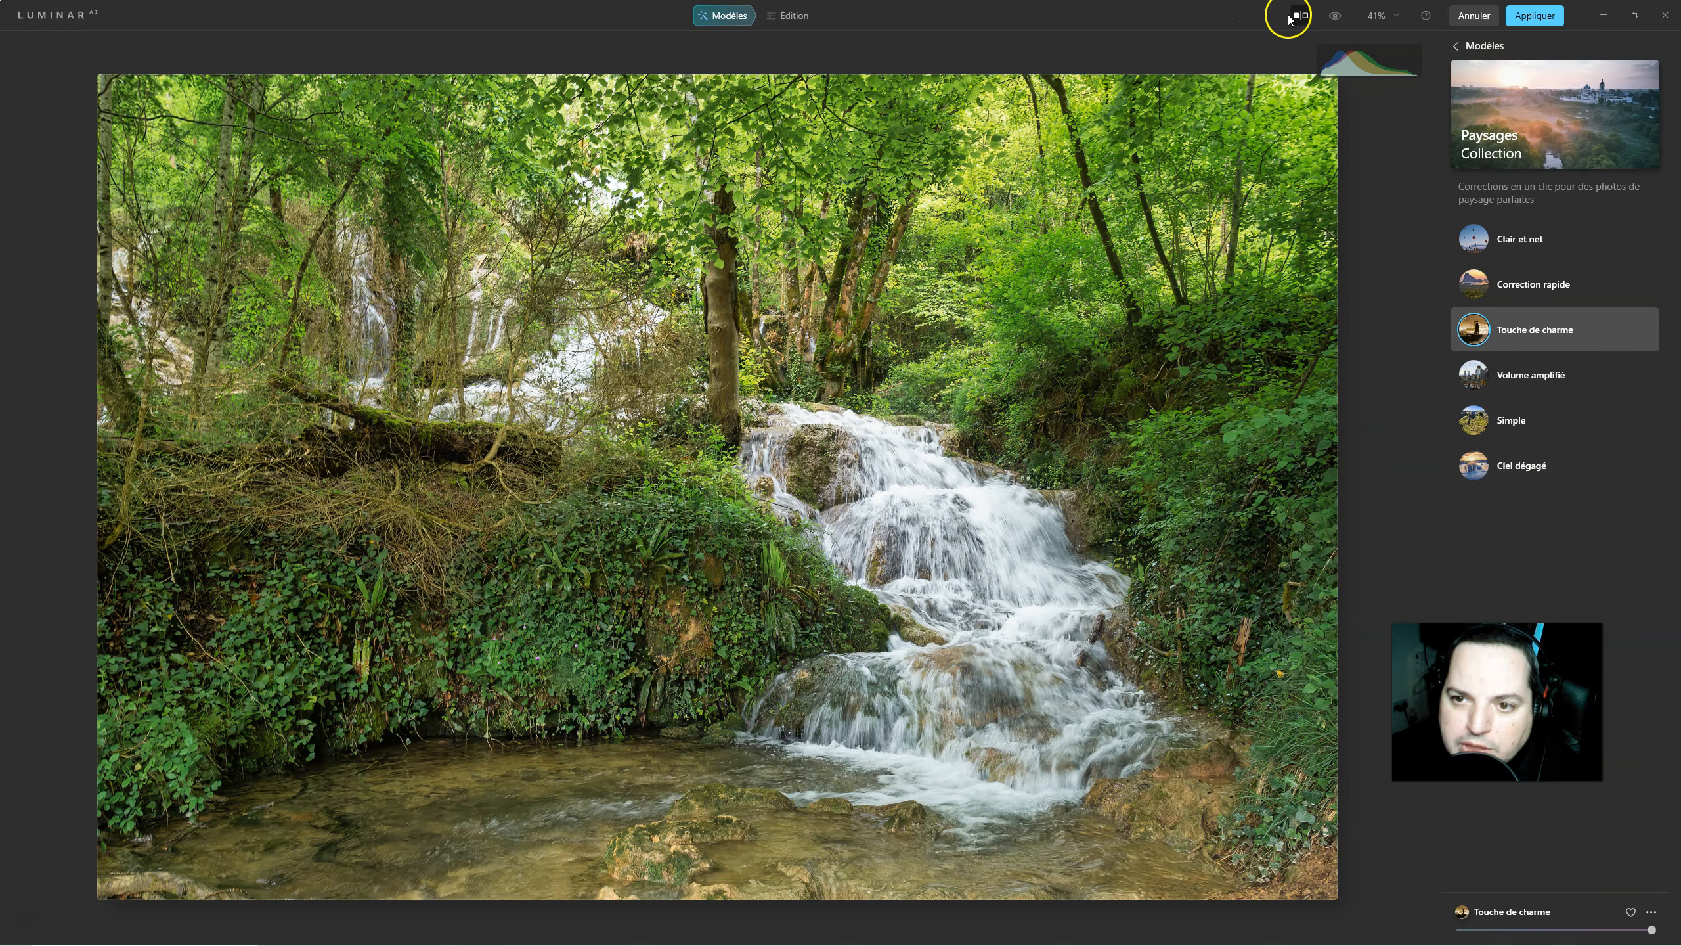
{"action": "left_click", "coordinate": [1335, 17]}
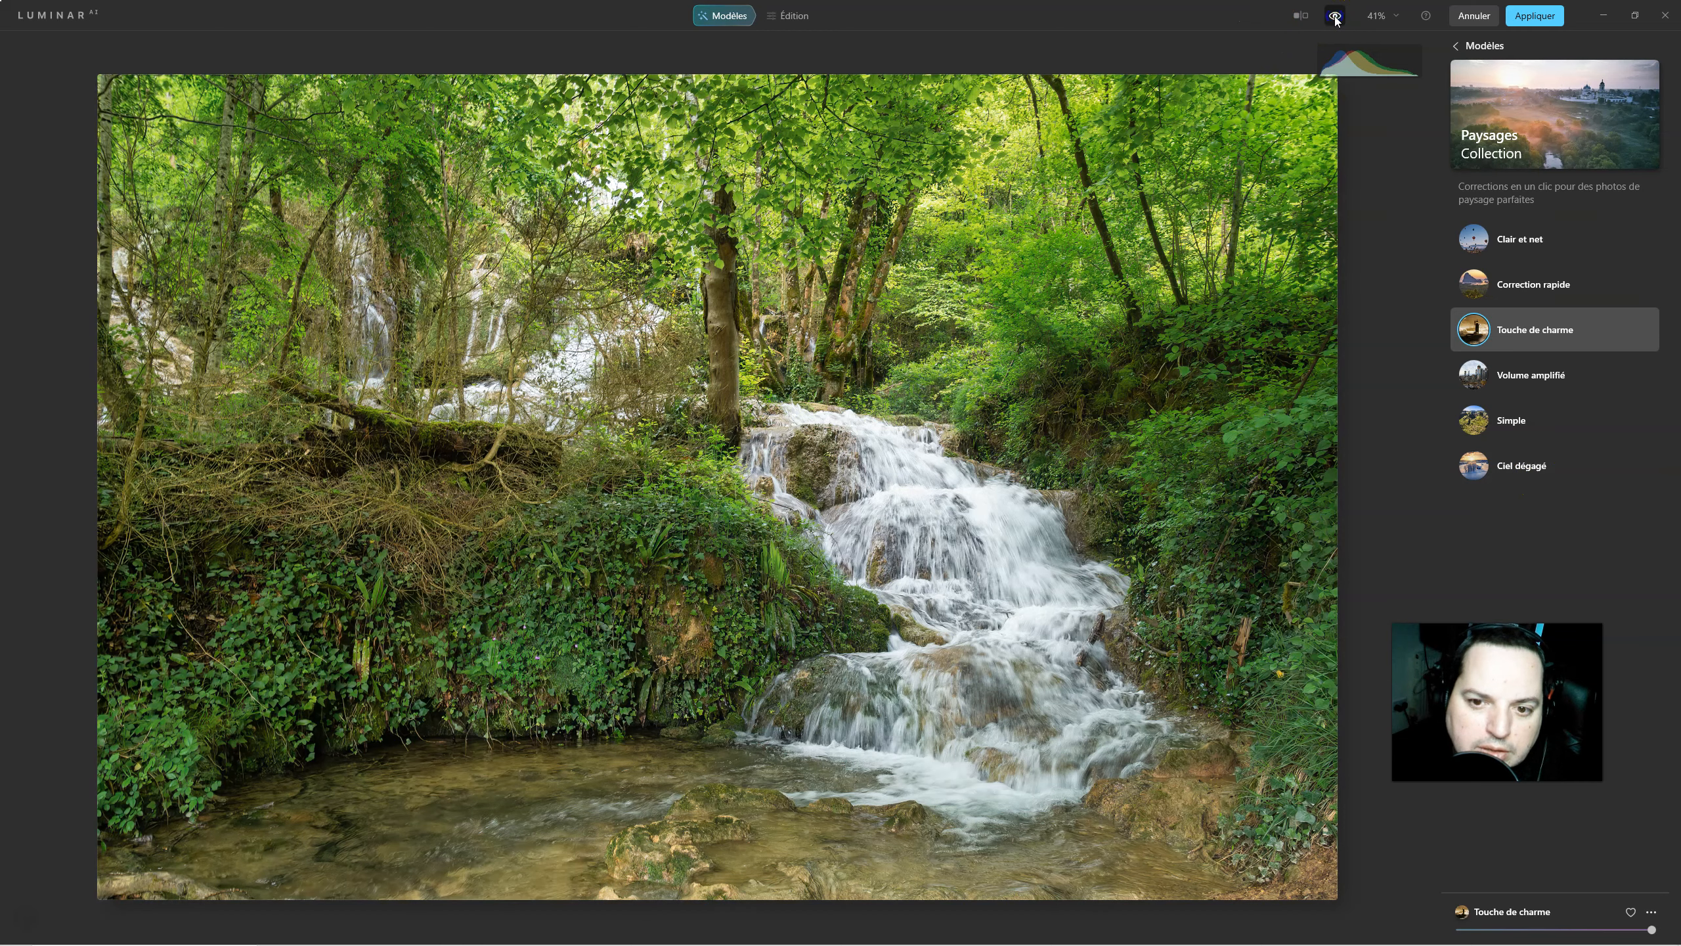
{"action": "left_click", "coordinate": [1335, 18]}
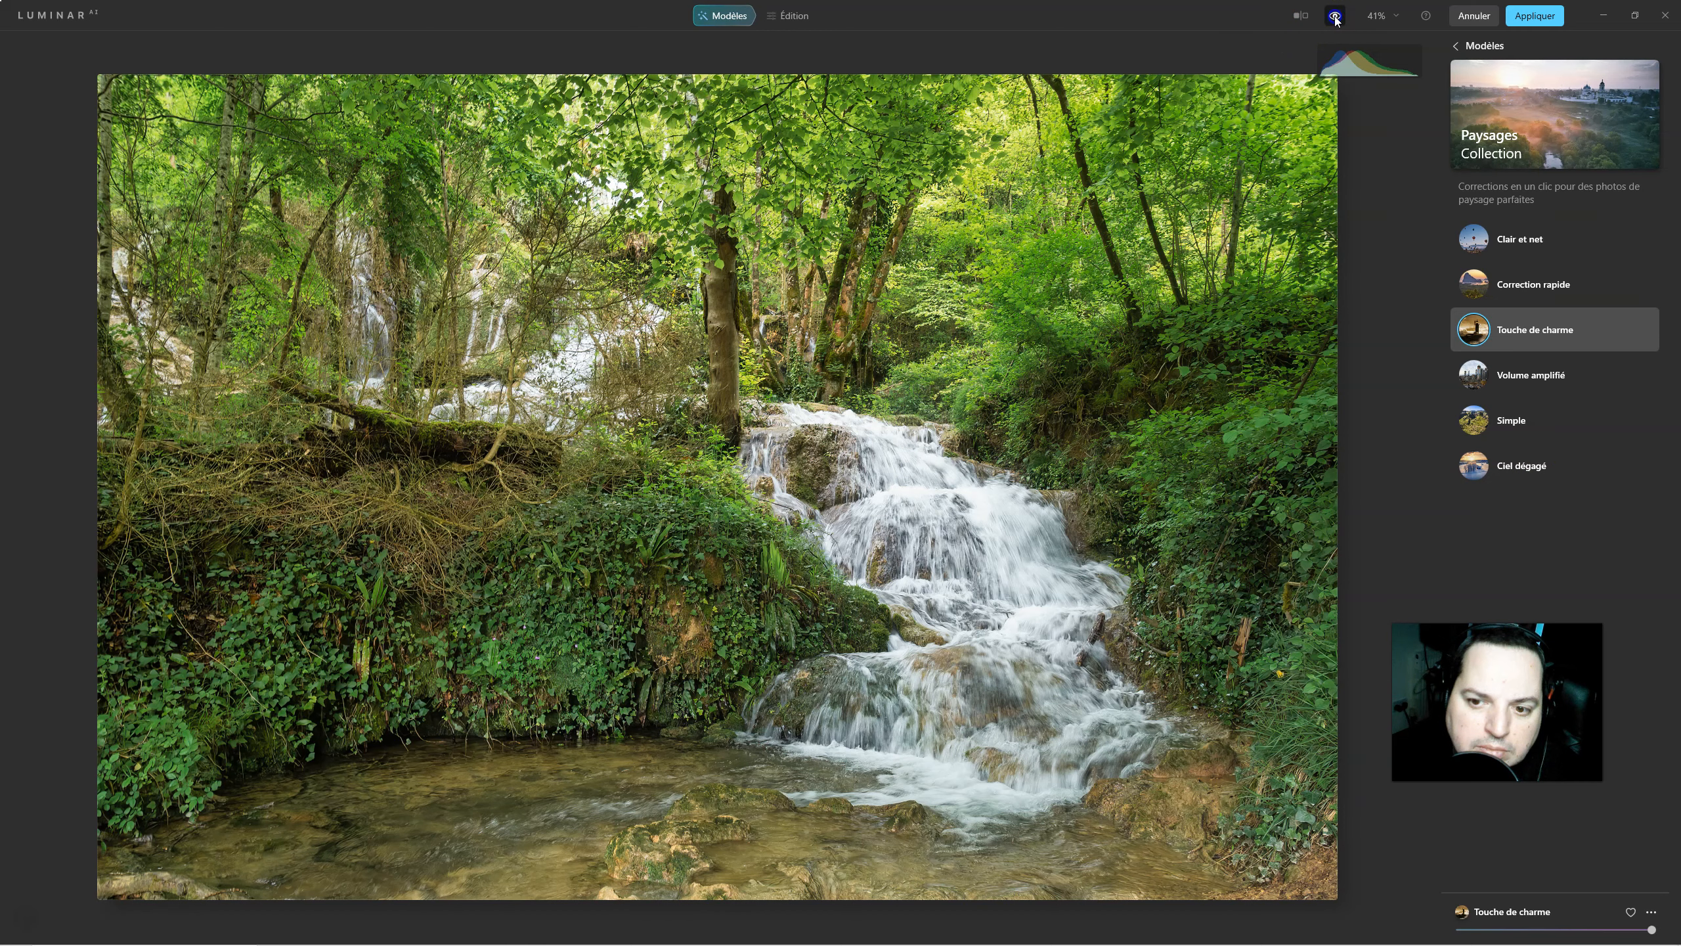
{"action": "left_click", "coordinate": [1338, 23]}
Apply the Simple template from the Paysages collection to the waterfall photo.
{"action": "left_click", "coordinate": [1482, 419]}
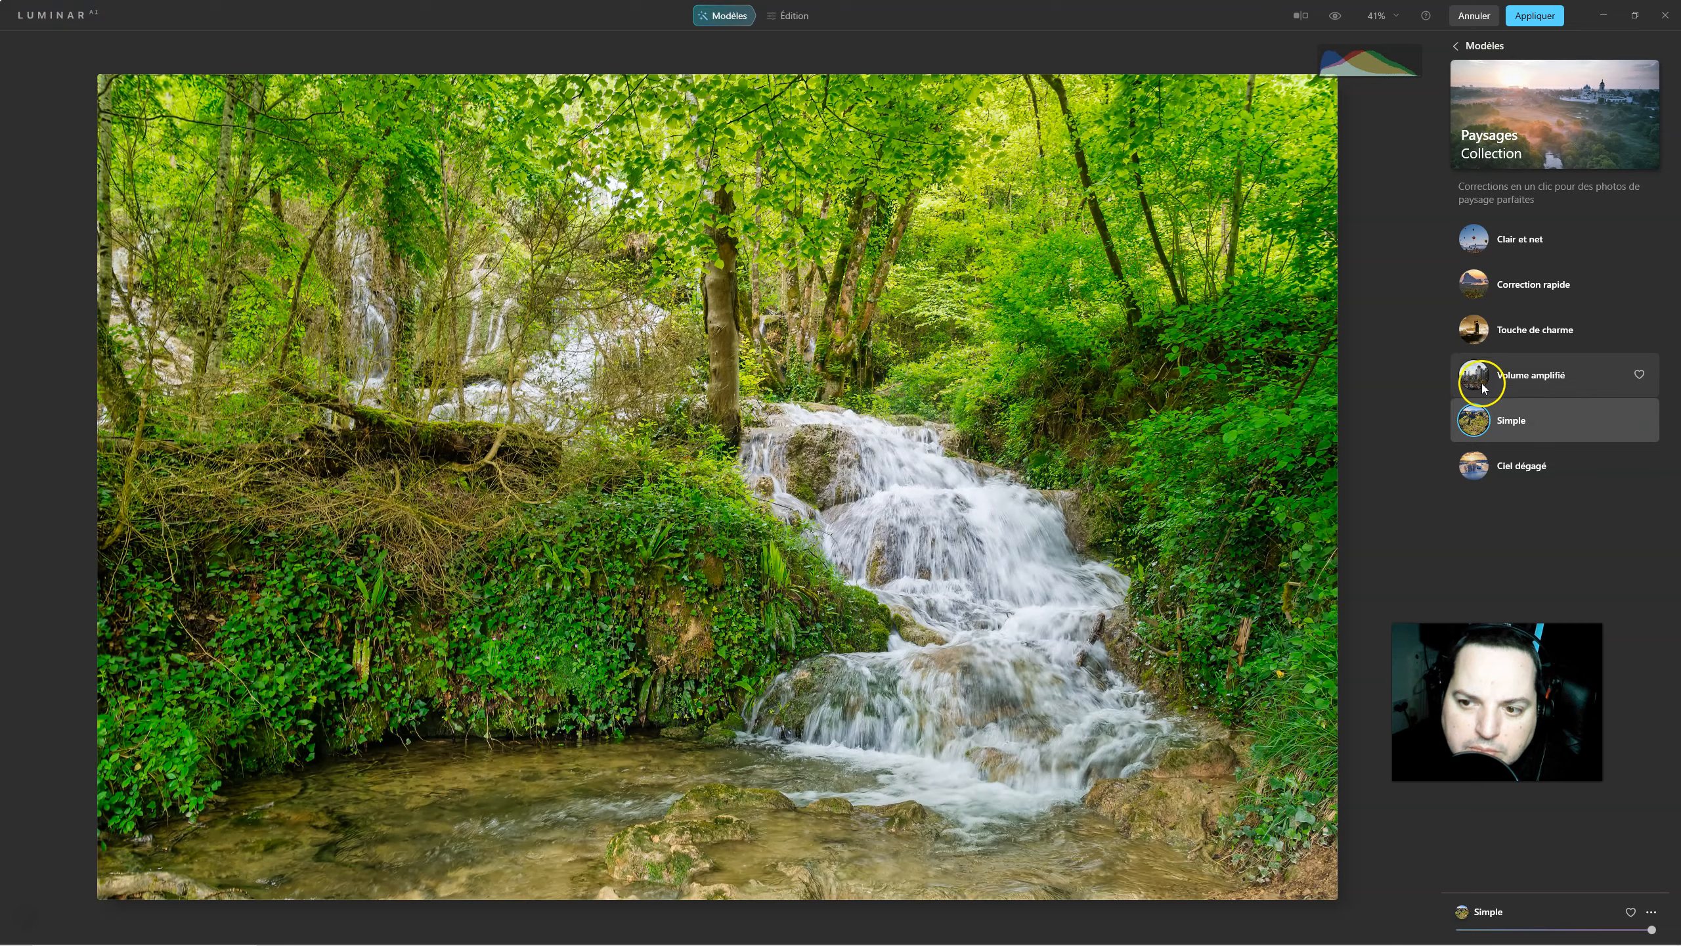
Try the Volume amplifié template, switch to Touche de charme instead and compare the photo before and after.
{"action": "left_click", "coordinate": [1483, 387]}
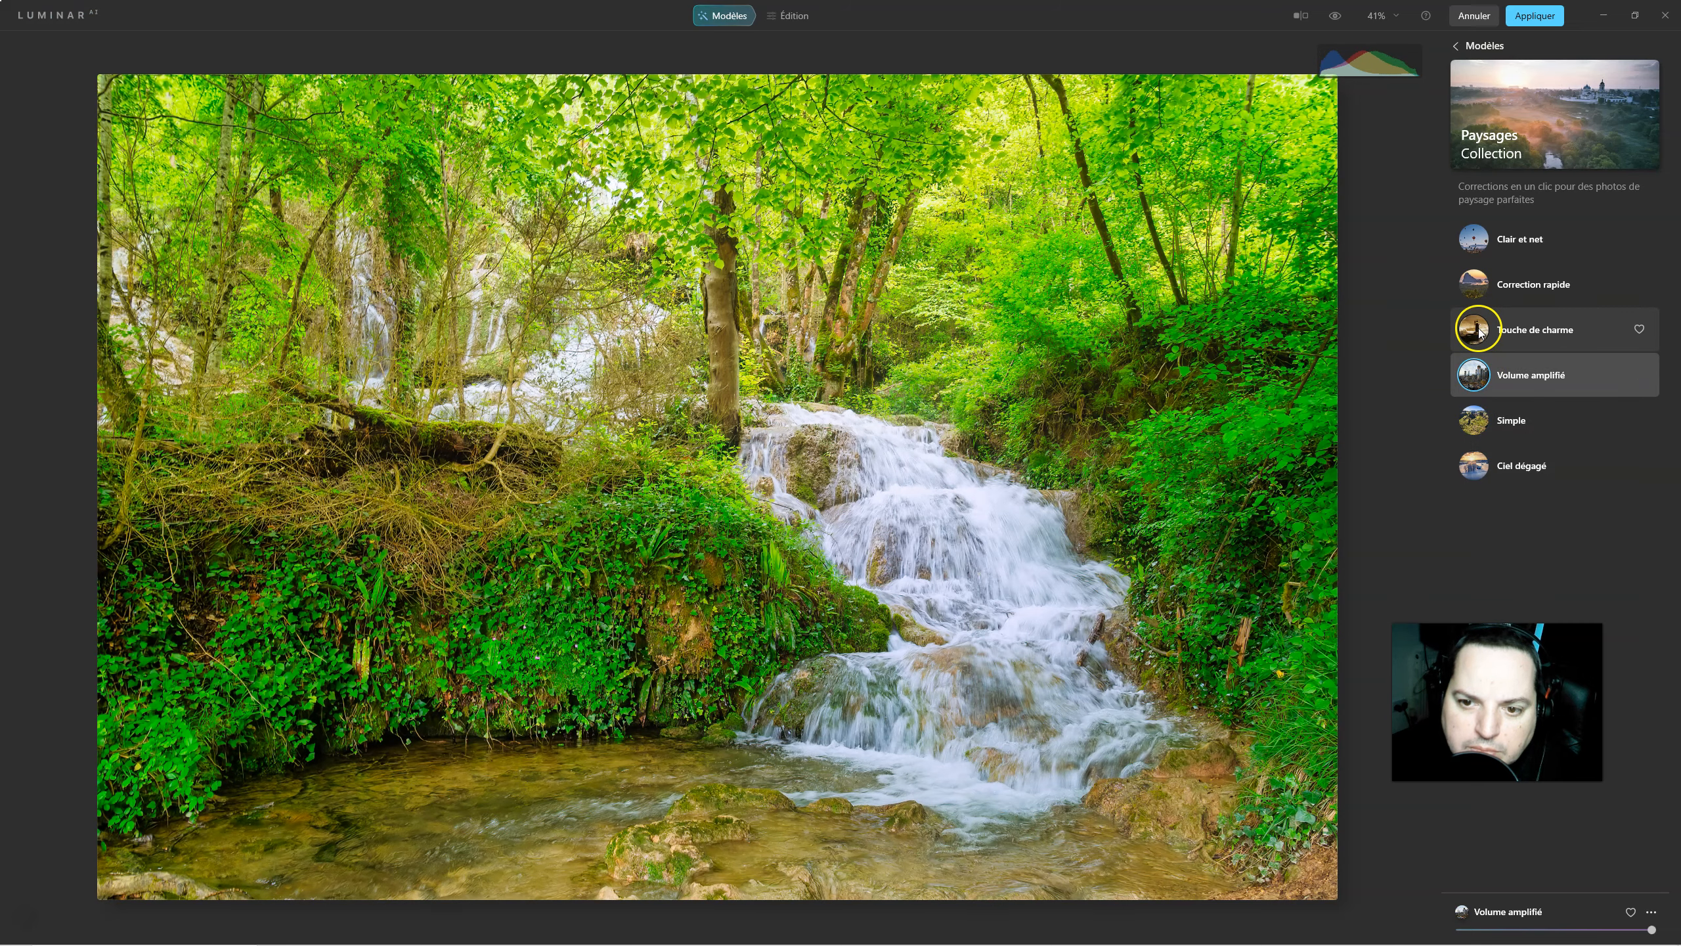
{"action": "left_click", "coordinate": [1481, 331]}
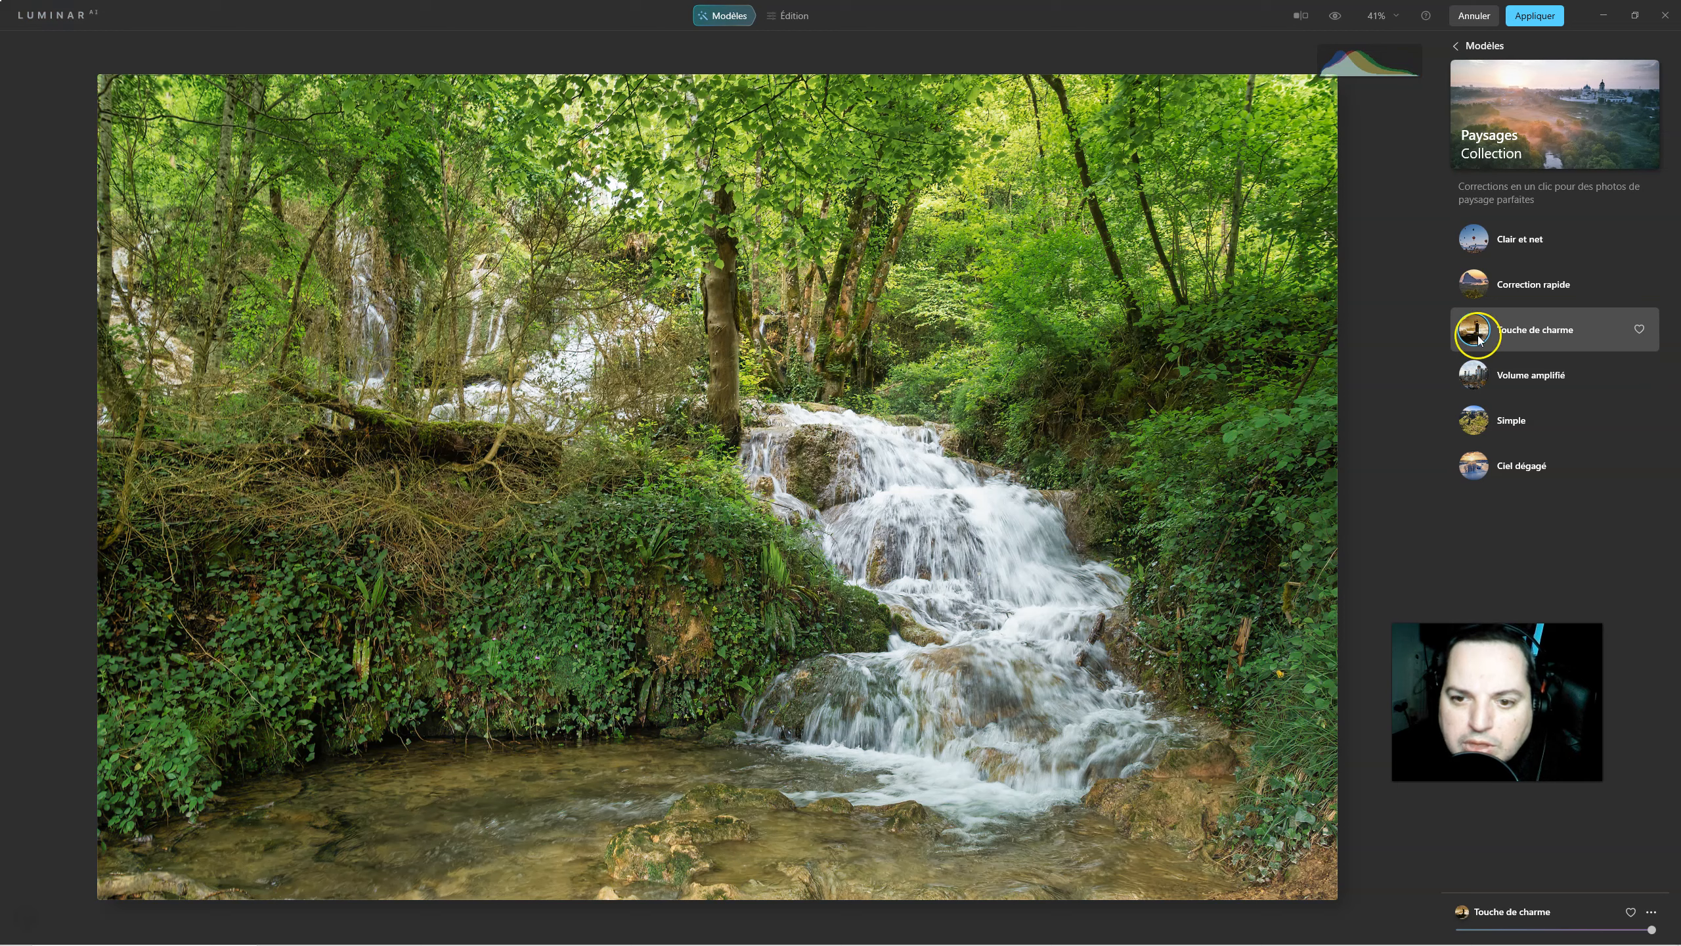
{"action": "left_click", "coordinate": [1335, 13]}
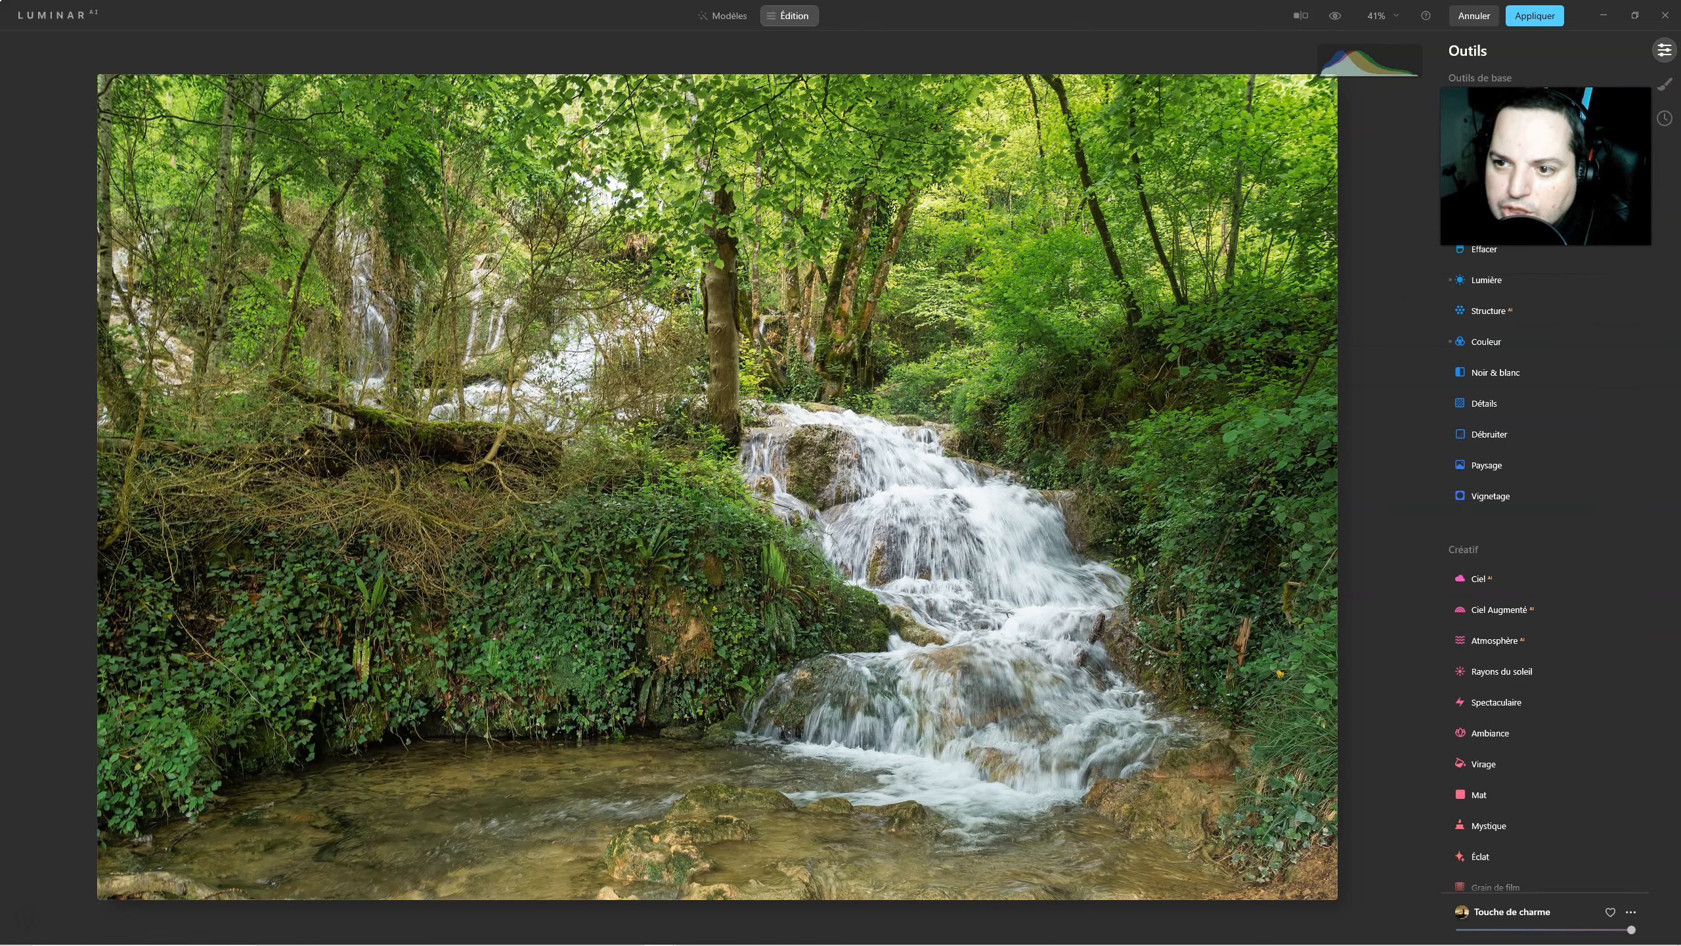
Add the Éclat effect in Flou artistique mode at quantity 28 and compare the photo with and without it.
{"action": "scroll", "coordinate": [1516, 642], "scroll_direction": "down", "scroll_amount": 1}
{"action": "scroll", "coordinate": [1516, 646], "scroll_direction": "down", "scroll_amount": 3}
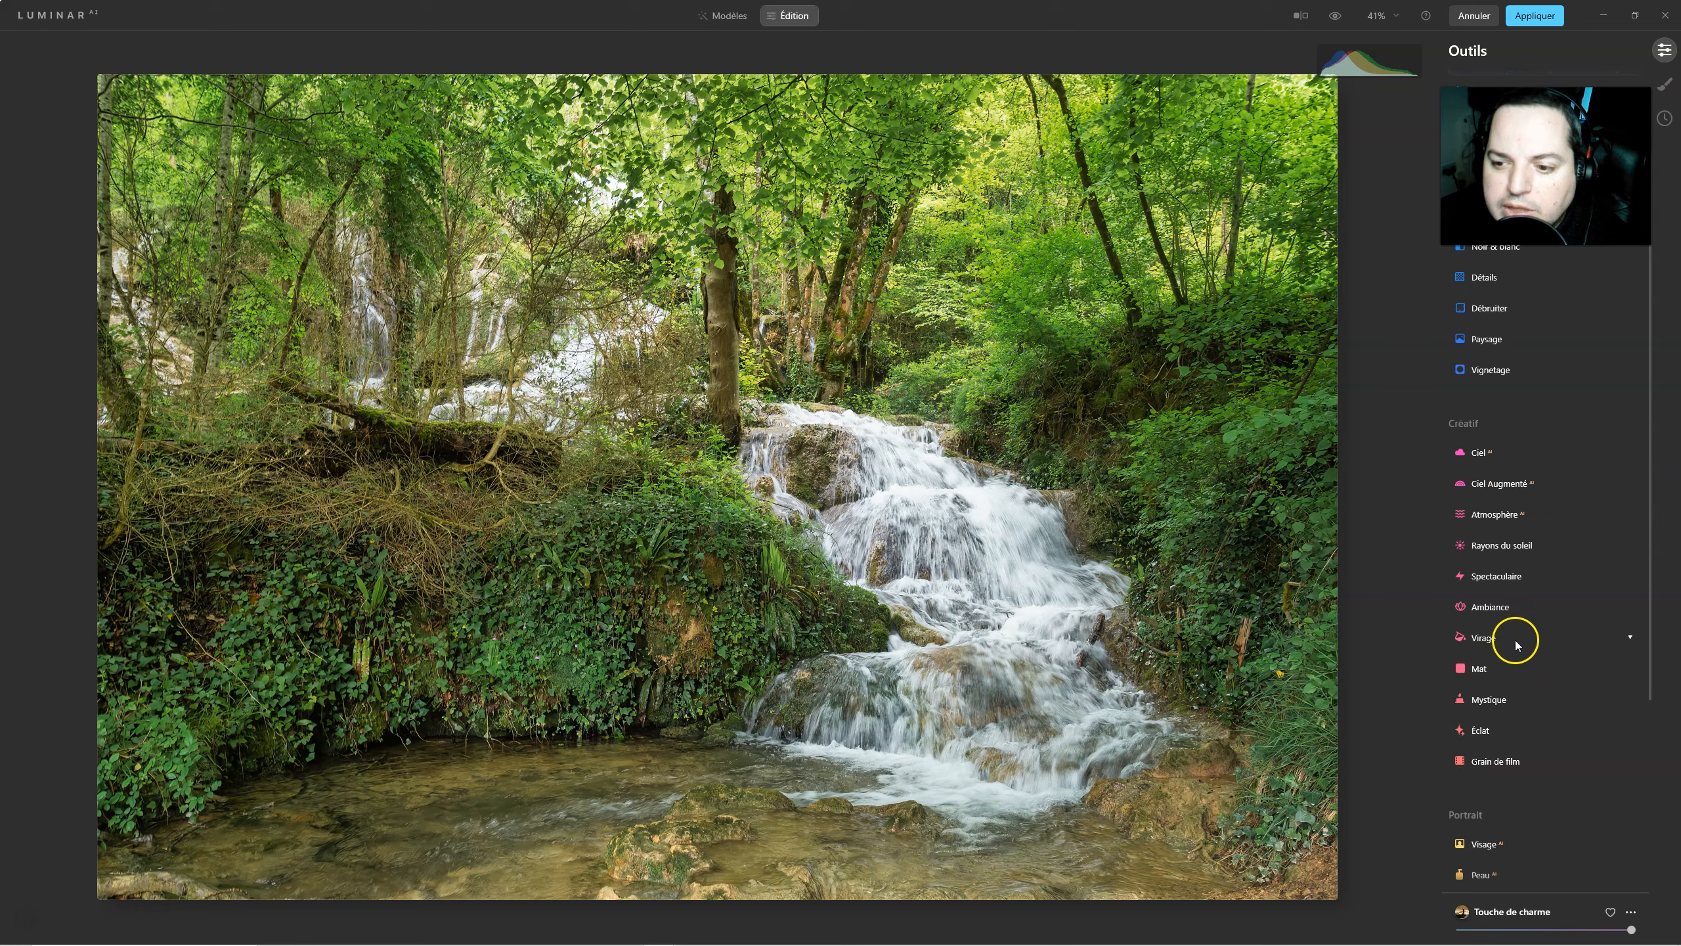
{"action": "left_click", "coordinate": [1489, 734]}
{"action": "left_click_drag", "start_coordinate": [1476, 716], "coordinate": [1534, 719]}
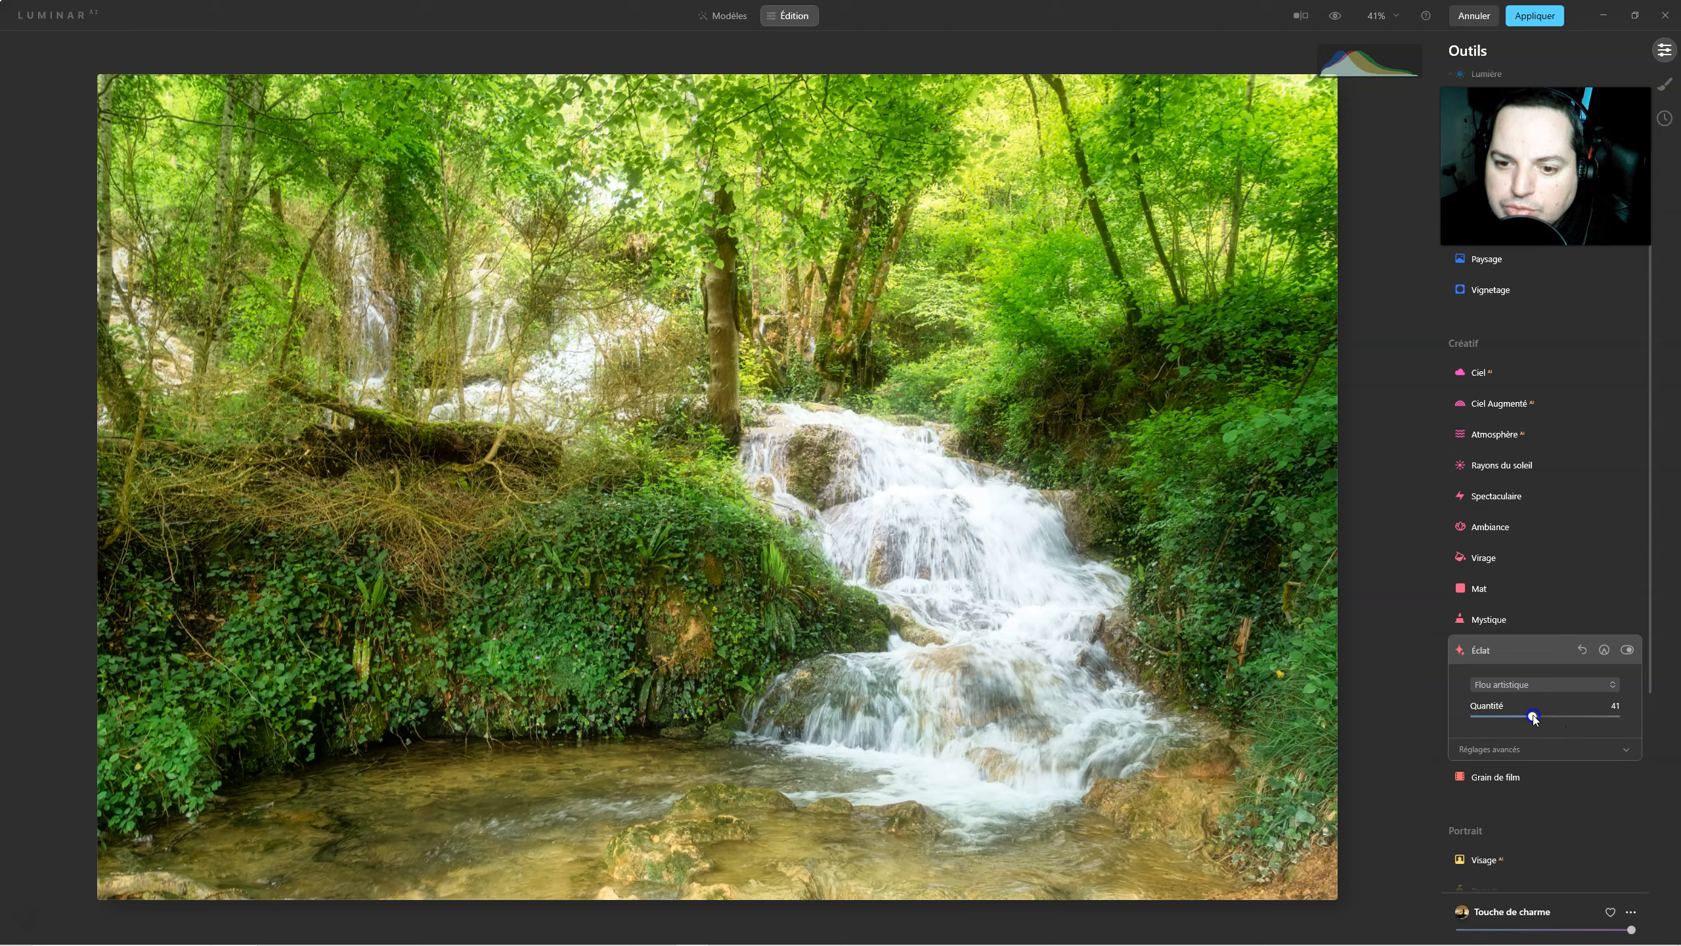
{"action": "mouse_move", "coordinate": [1517, 719]}
{"action": "left_mouse_down"}
{"action": "mouse_move", "coordinate": [1486, 721]}
{"action": "mouse_move", "coordinate": [1516, 720]}
{"action": "left_mouse_up"}
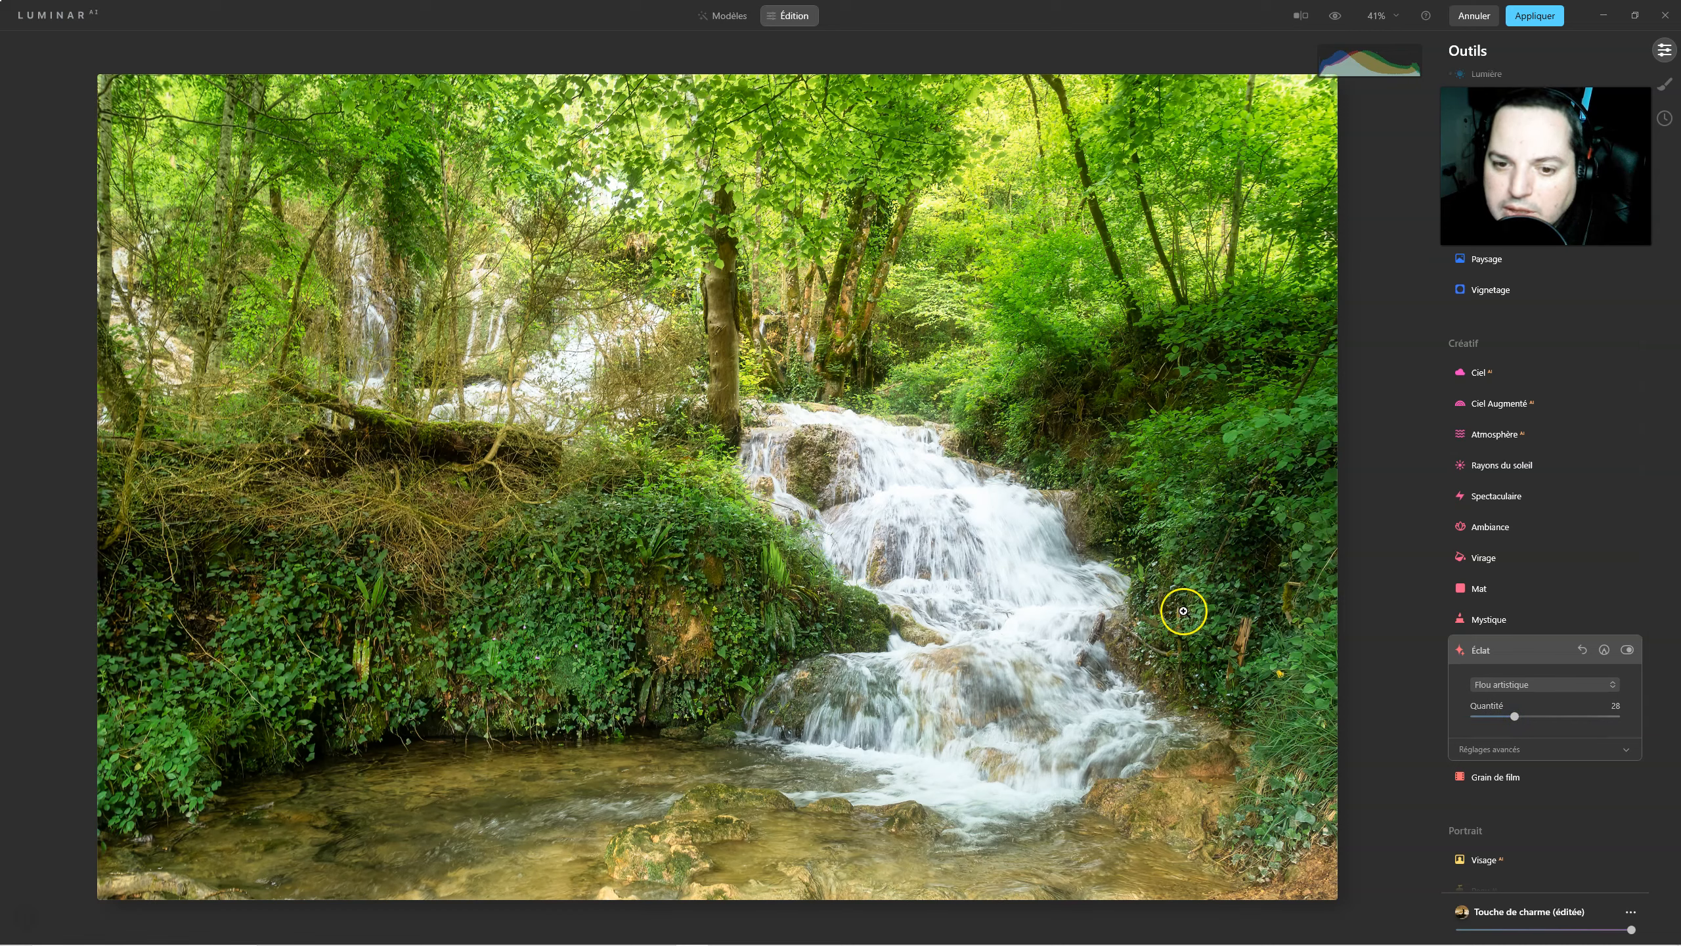
{"action": "left_click", "coordinate": [1627, 650]}
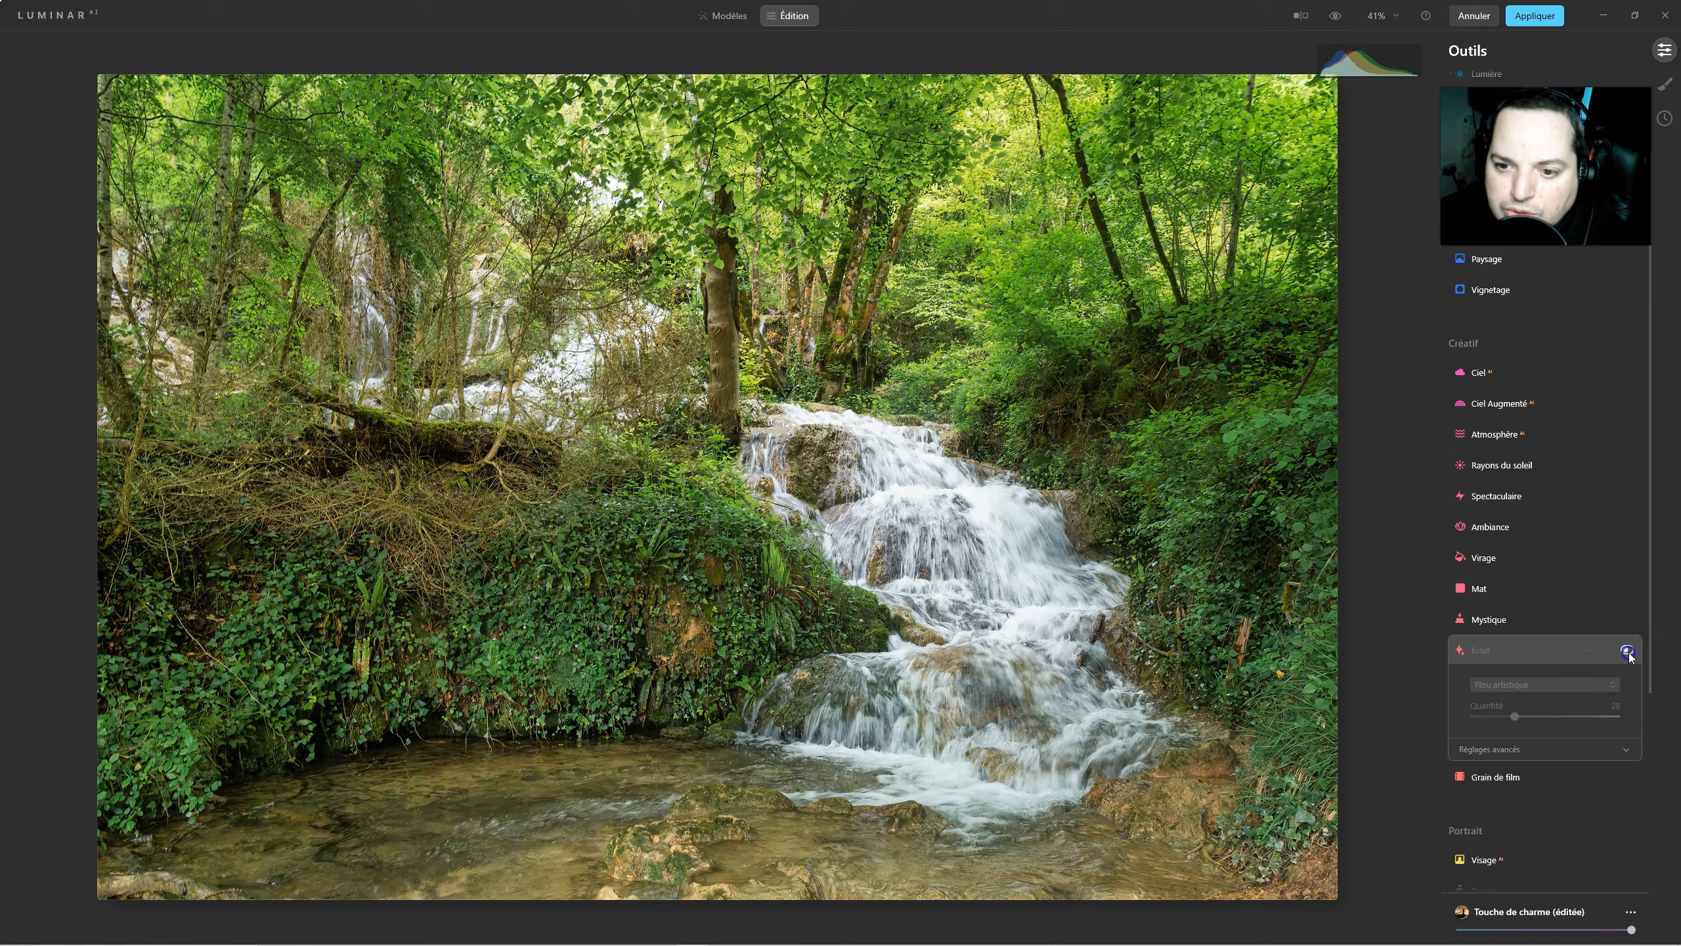
{"action": "left_click", "coordinate": [1627, 650]}
{"action": "left_click", "coordinate": [1627, 650]}
{"action": "left_click", "coordinate": [1627, 650]}
Refine the Éclat effect with Quantité 40, Adoucissement 23 and Luminosité -100.
{"action": "left_click_drag", "start_coordinate": [1514, 716], "coordinate": [1492, 717]}
{"action": "left_click", "coordinate": [1489, 751]}
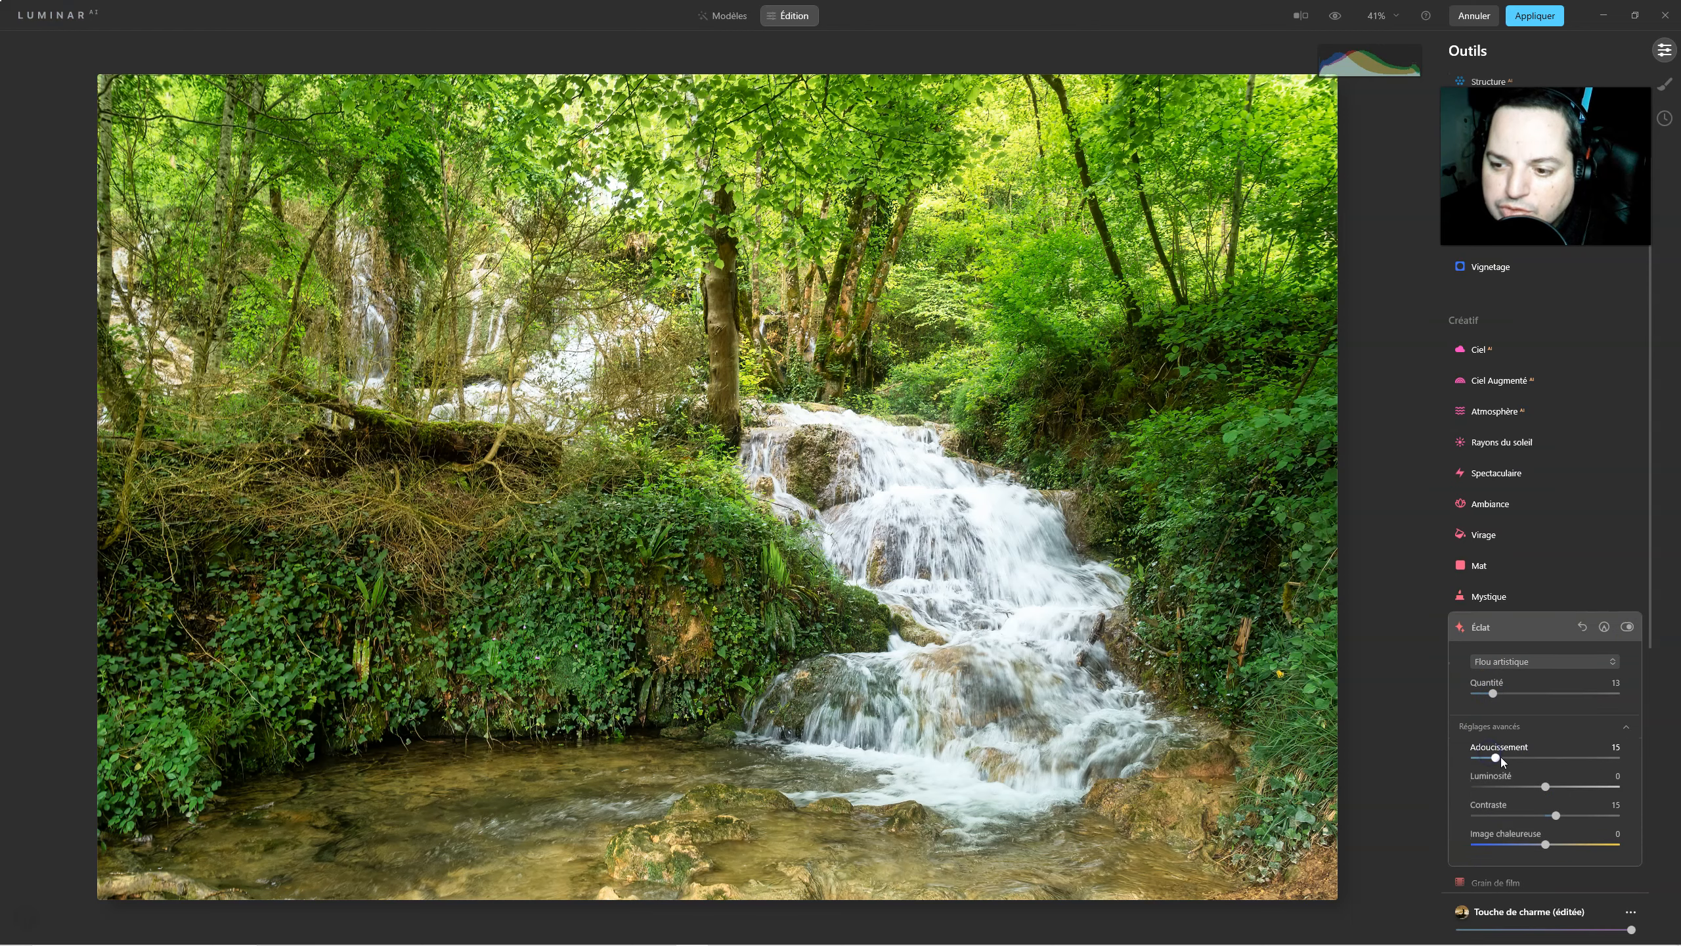
{"action": "left_click", "coordinate": [1543, 787]}
{"action": "left_click_drag", "start_coordinate": [1542, 786], "coordinate": [1477, 787]}
{"action": "left_click_drag", "start_coordinate": [1493, 694], "coordinate": [1544, 693]}
{"action": "mouse_move", "coordinate": [1478, 793]}
{"action": "left_mouse_down"}
{"action": "mouse_move", "coordinate": [1569, 787]}
{"action": "mouse_move", "coordinate": [1453, 786]}
{"action": "left_mouse_up"}
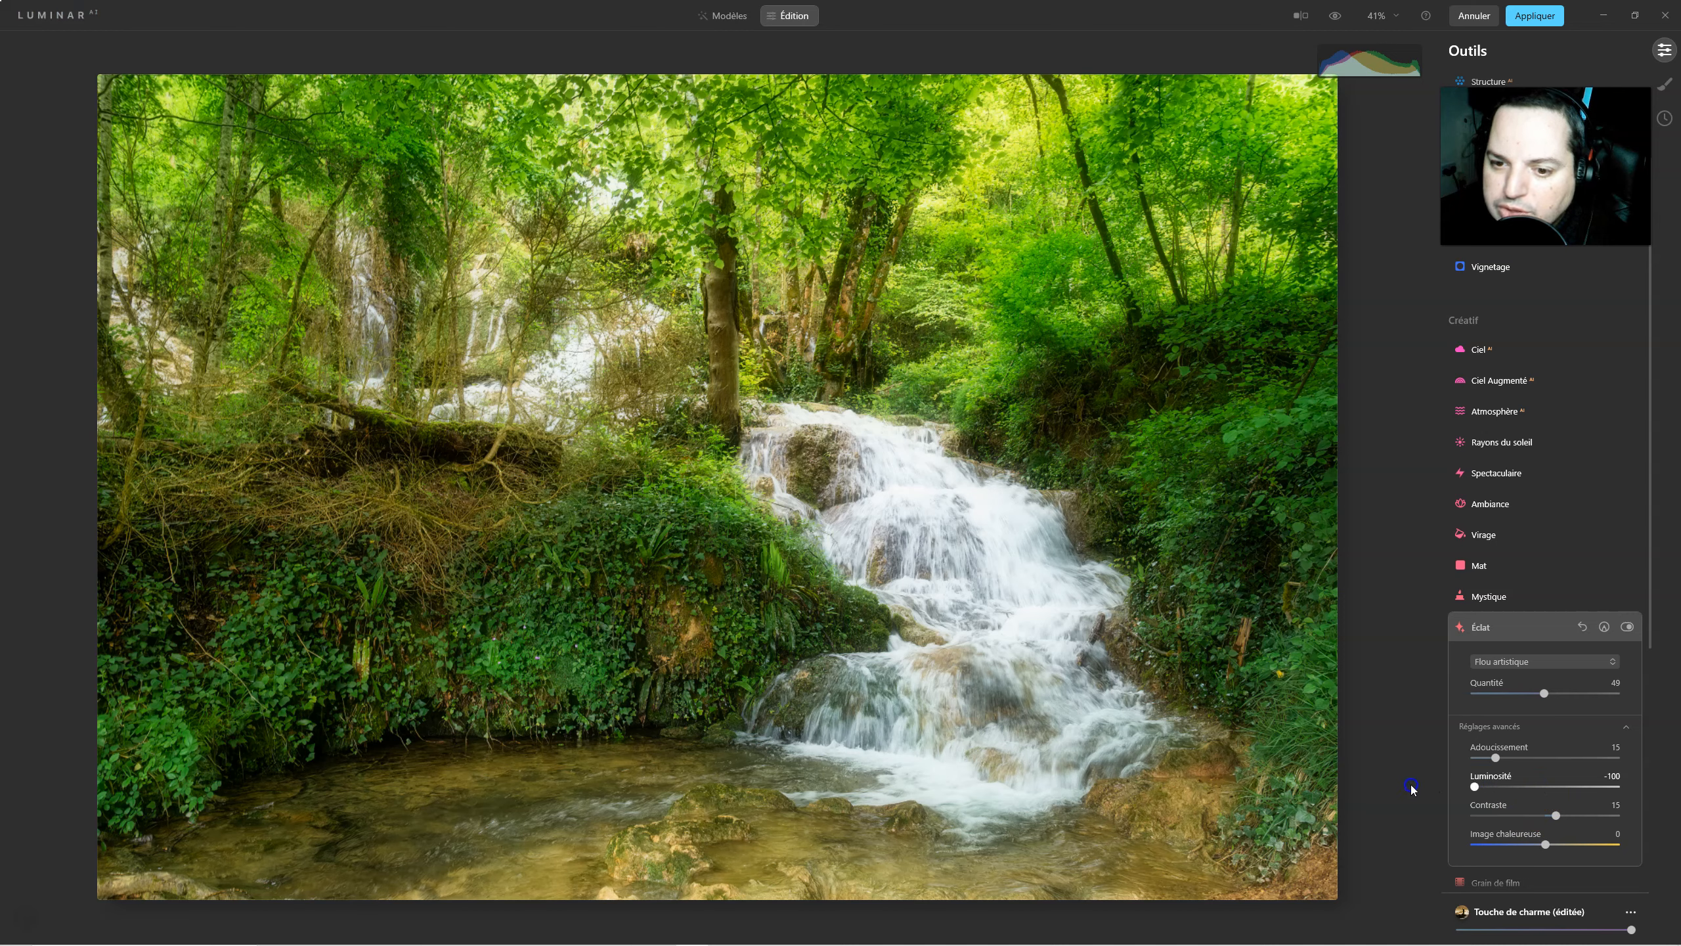
{"action": "mouse_move", "coordinate": [1544, 693]}
{"action": "left_mouse_down"}
{"action": "mouse_move", "coordinate": [1490, 695]}
{"action": "mouse_move", "coordinate": [1530, 695]}
{"action": "left_mouse_up"}
{"action": "mouse_move", "coordinate": [1496, 758]}
{"action": "left_mouse_down"}
{"action": "mouse_move", "coordinate": [1466, 759]}
{"action": "mouse_move", "coordinate": [1600, 761]}
{"action": "mouse_move", "coordinate": [1434, 767]}
{"action": "mouse_move", "coordinate": [1616, 758]}
{"action": "mouse_move", "coordinate": [1494, 763]}
{"action": "mouse_move", "coordinate": [1549, 769]}
{"action": "mouse_move", "coordinate": [1510, 767]}
{"action": "left_mouse_up"}
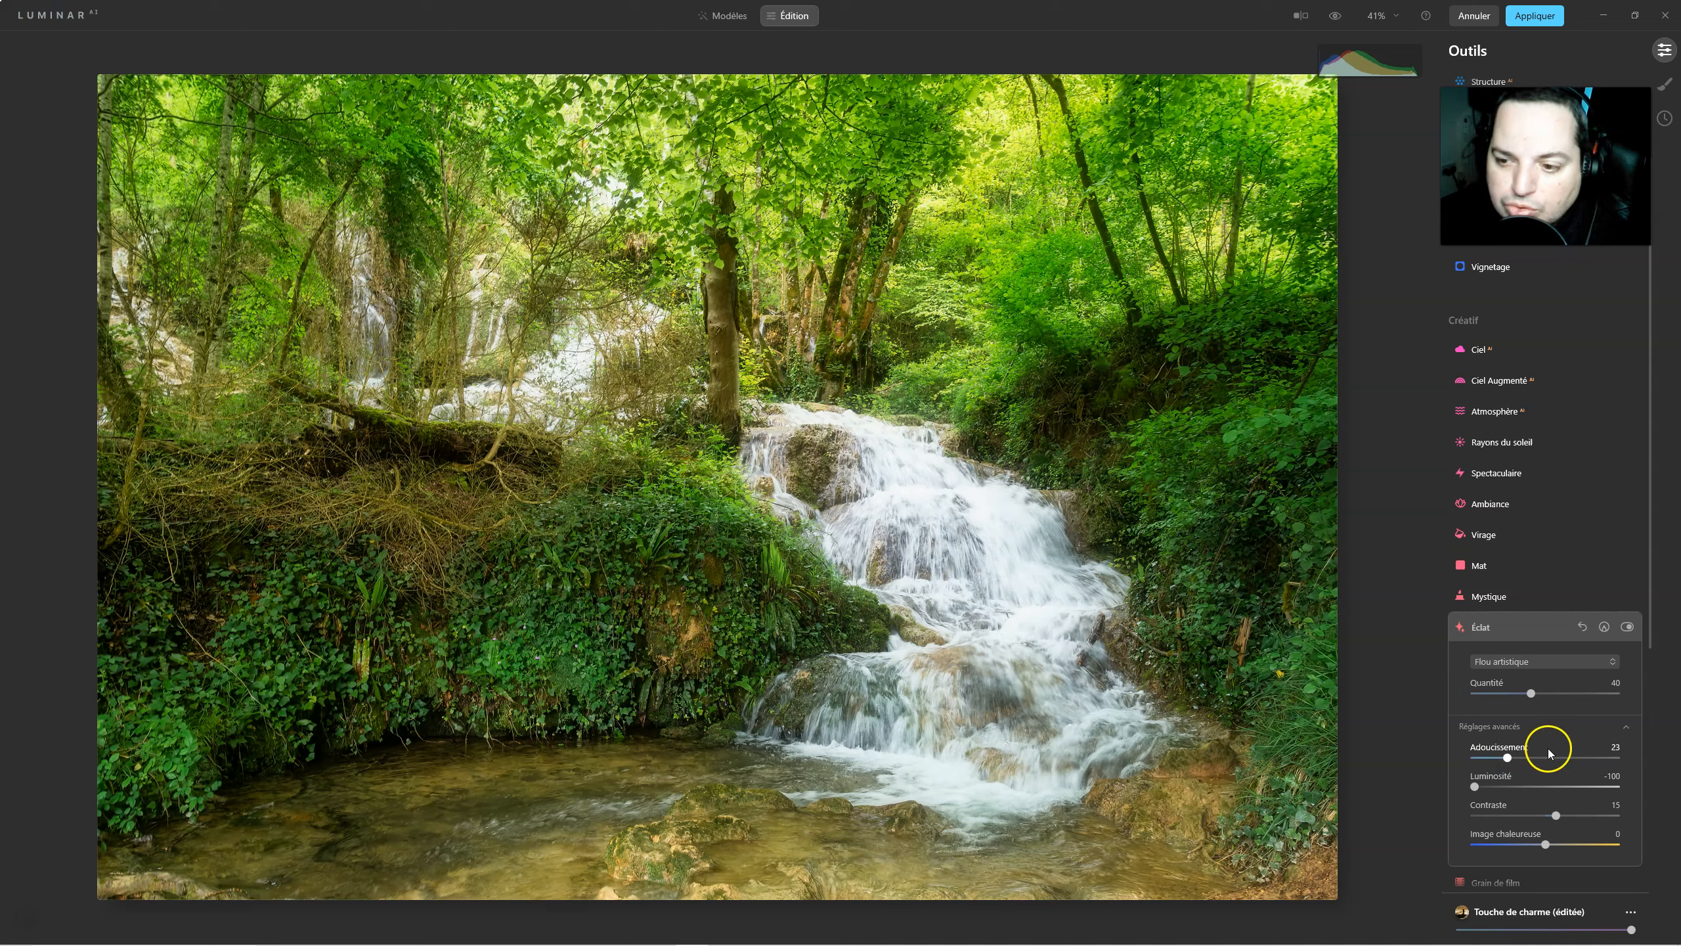
Compare the photo with and without the Éclat effect, leaving it enabled.
{"action": "left_click", "coordinate": [1628, 627]}
{"action": "left_click", "coordinate": [1628, 627]}
{"action": "left_click", "coordinate": [1628, 627]}
{"action": "left_click", "coordinate": [1628, 627]}
{"action": "left_click", "coordinate": [1628, 627]}
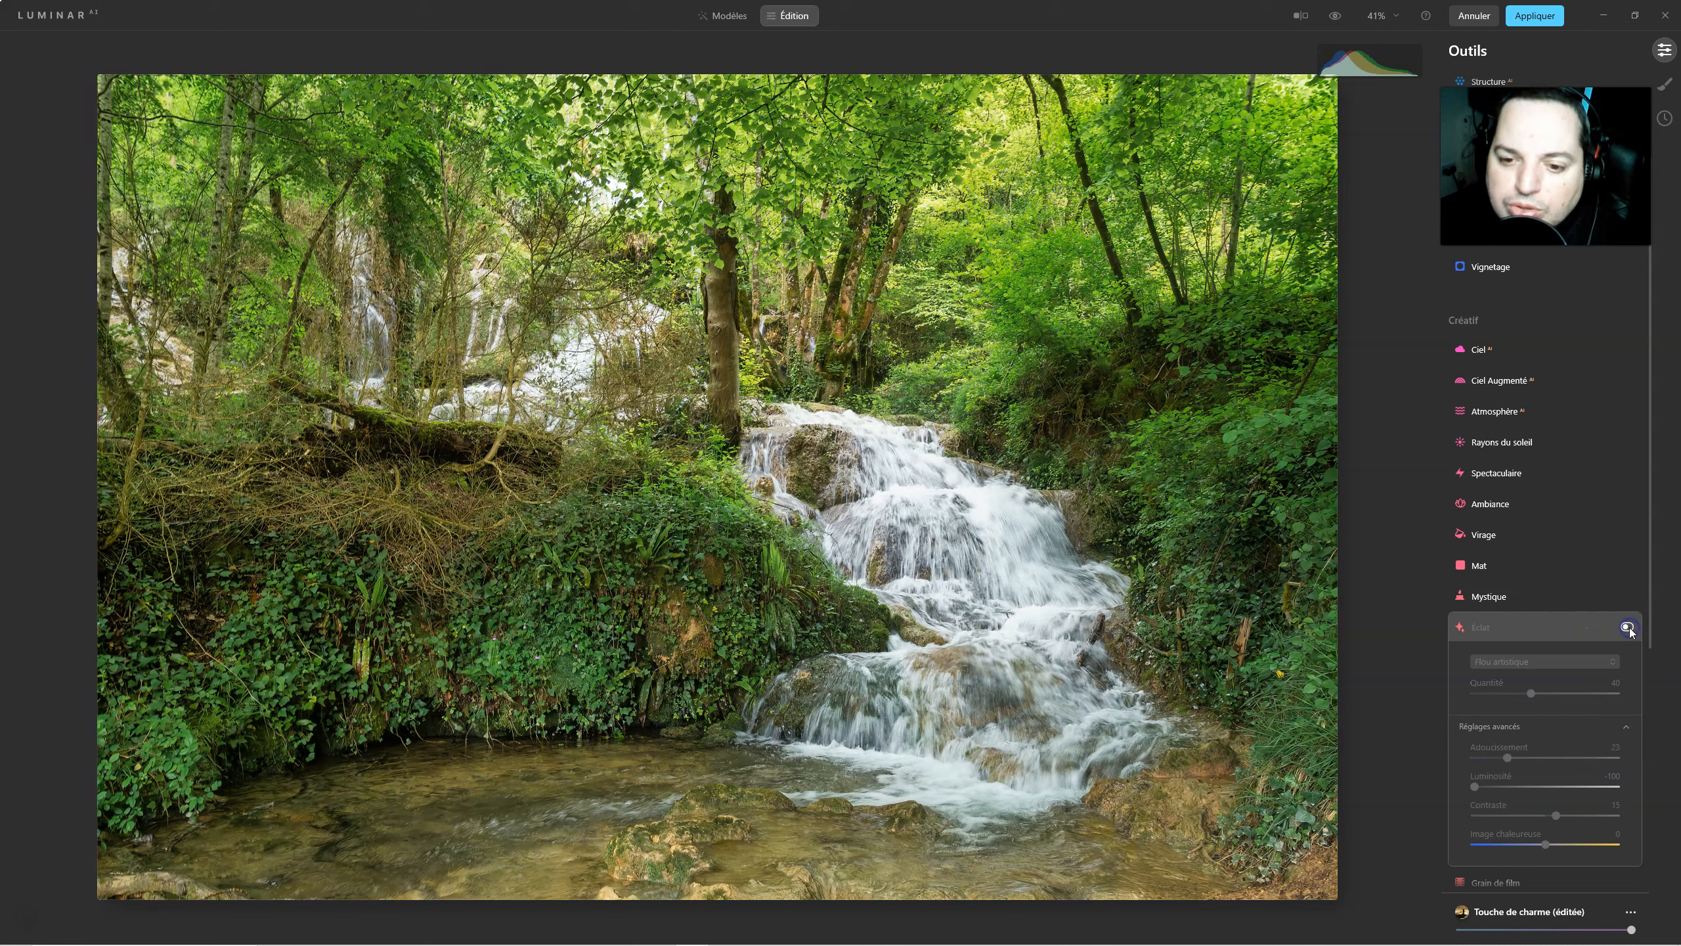
{"action": "left_click", "coordinate": [1628, 627]}
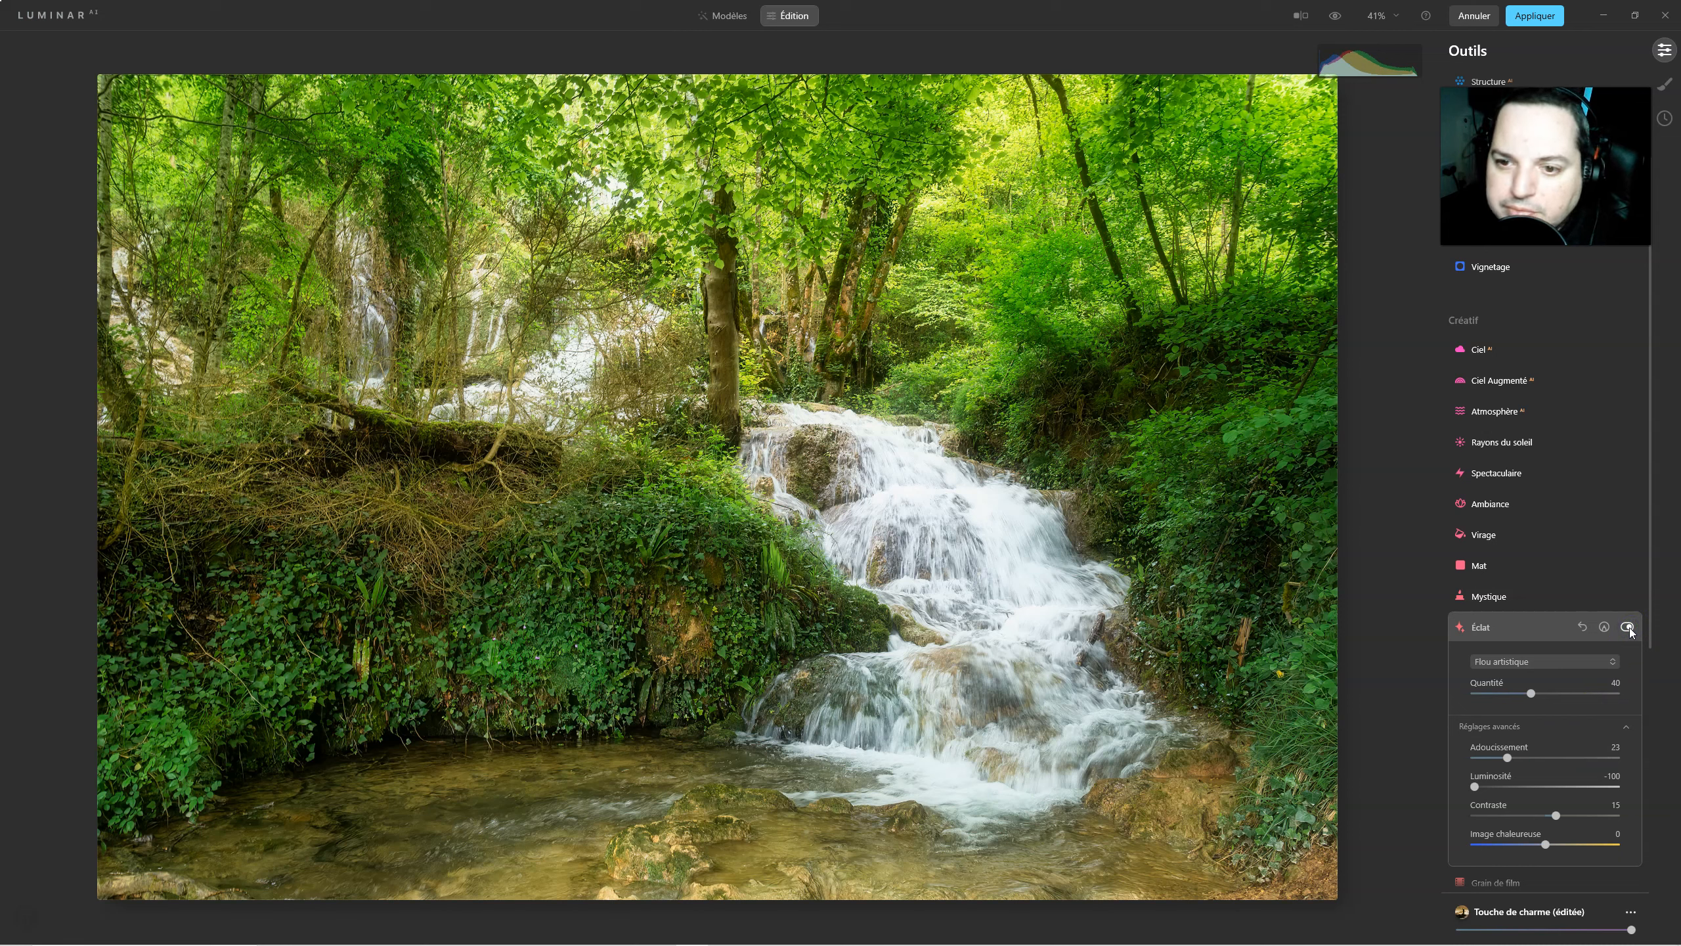
{"action": "left_click", "coordinate": [1500, 620]}
Add a light Mystique effect with Ombres at 38 and a low Quantité.
{"action": "left_click", "coordinate": [1498, 598]}
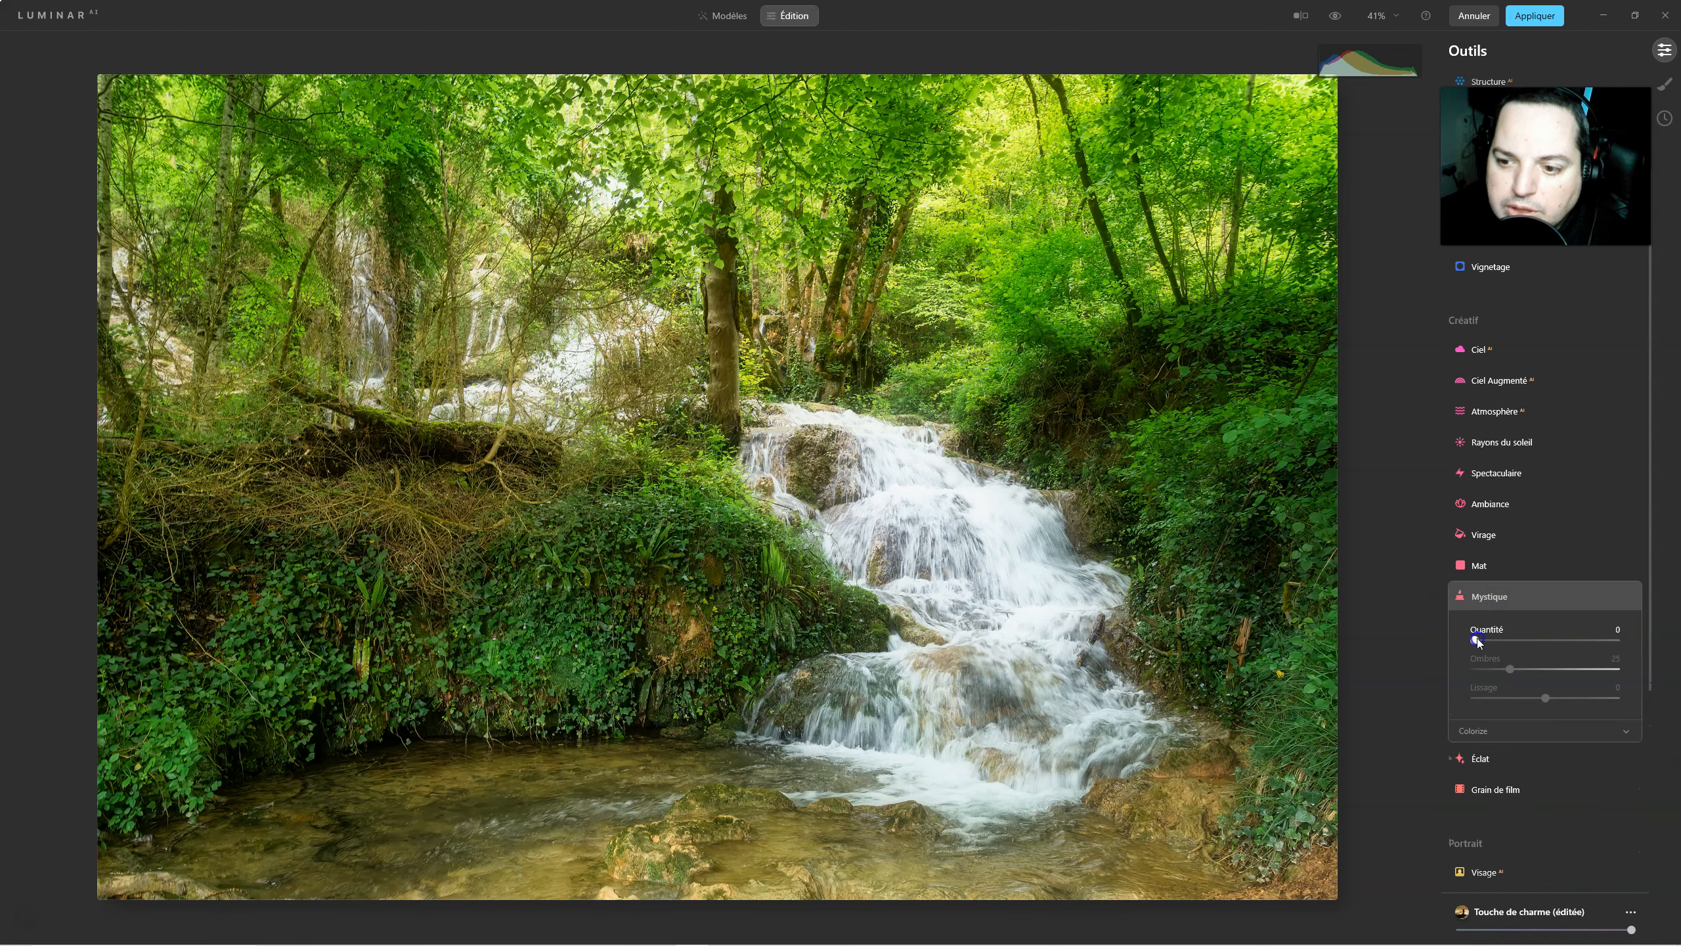
{"action": "left_click_drag", "start_coordinate": [1523, 643], "coordinate": [1528, 669]}
{"action": "mouse_move", "coordinate": [1521, 640]}
{"action": "left_mouse_down"}
{"action": "mouse_move", "coordinate": [1539, 640]}
{"action": "mouse_move", "coordinate": [1505, 640]}
{"action": "left_mouse_up"}
{"action": "left_click", "coordinate": [1477, 735]}
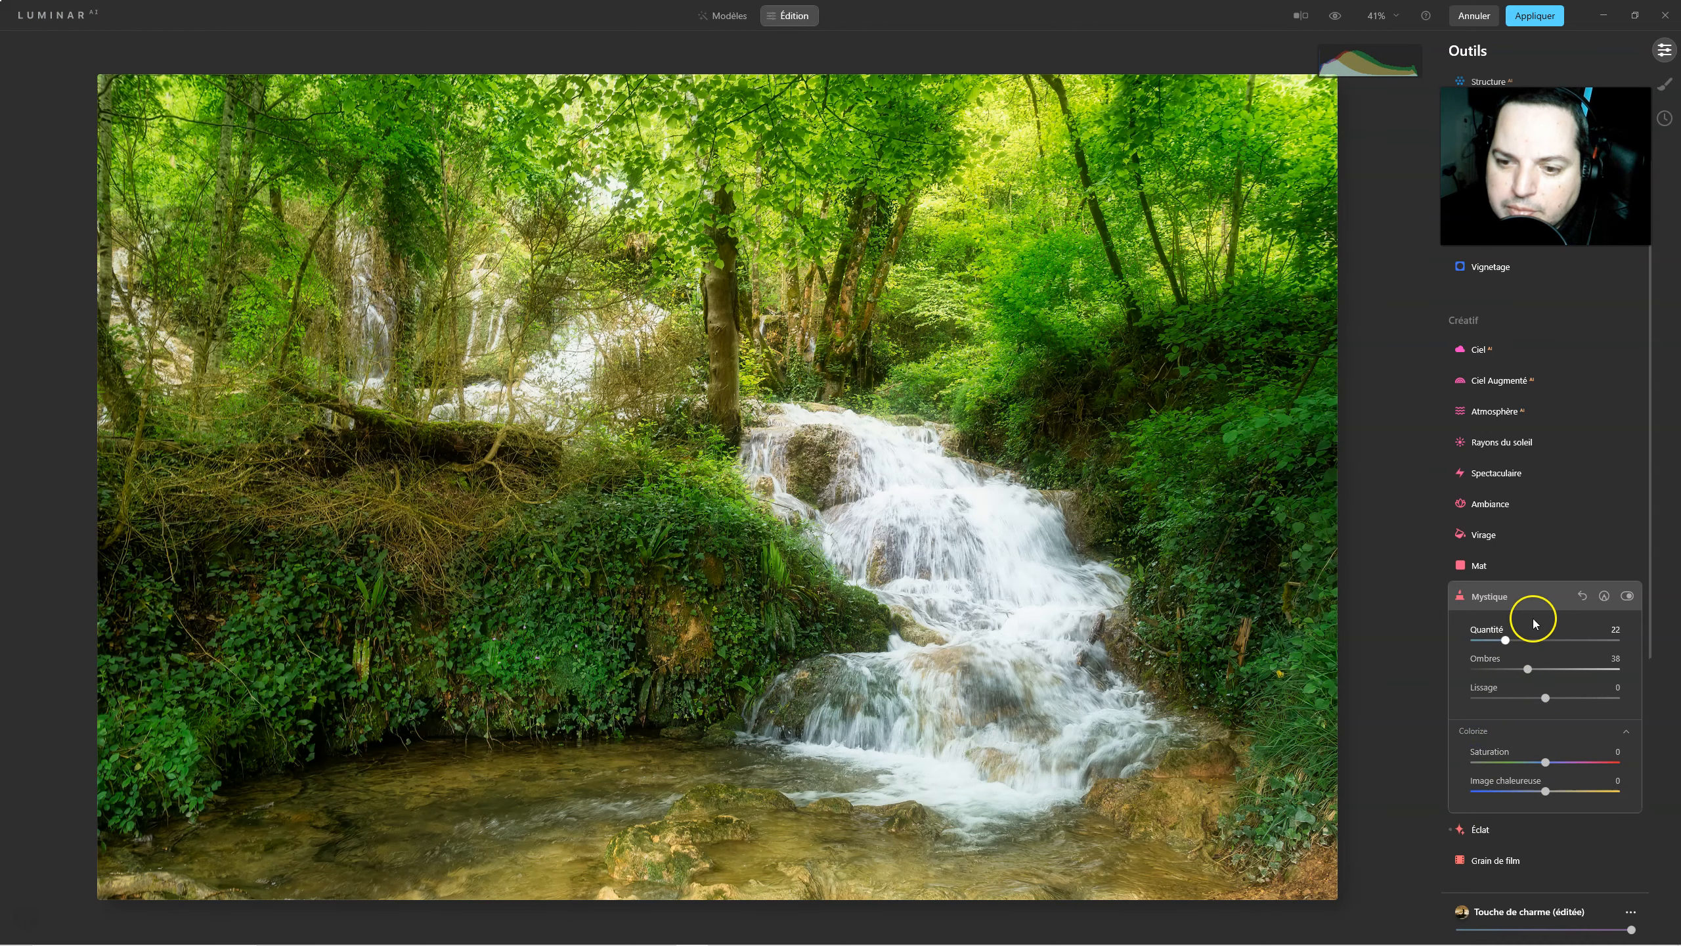
{"action": "left_click_drag", "start_coordinate": [1512, 637], "coordinate": [1472, 641]}
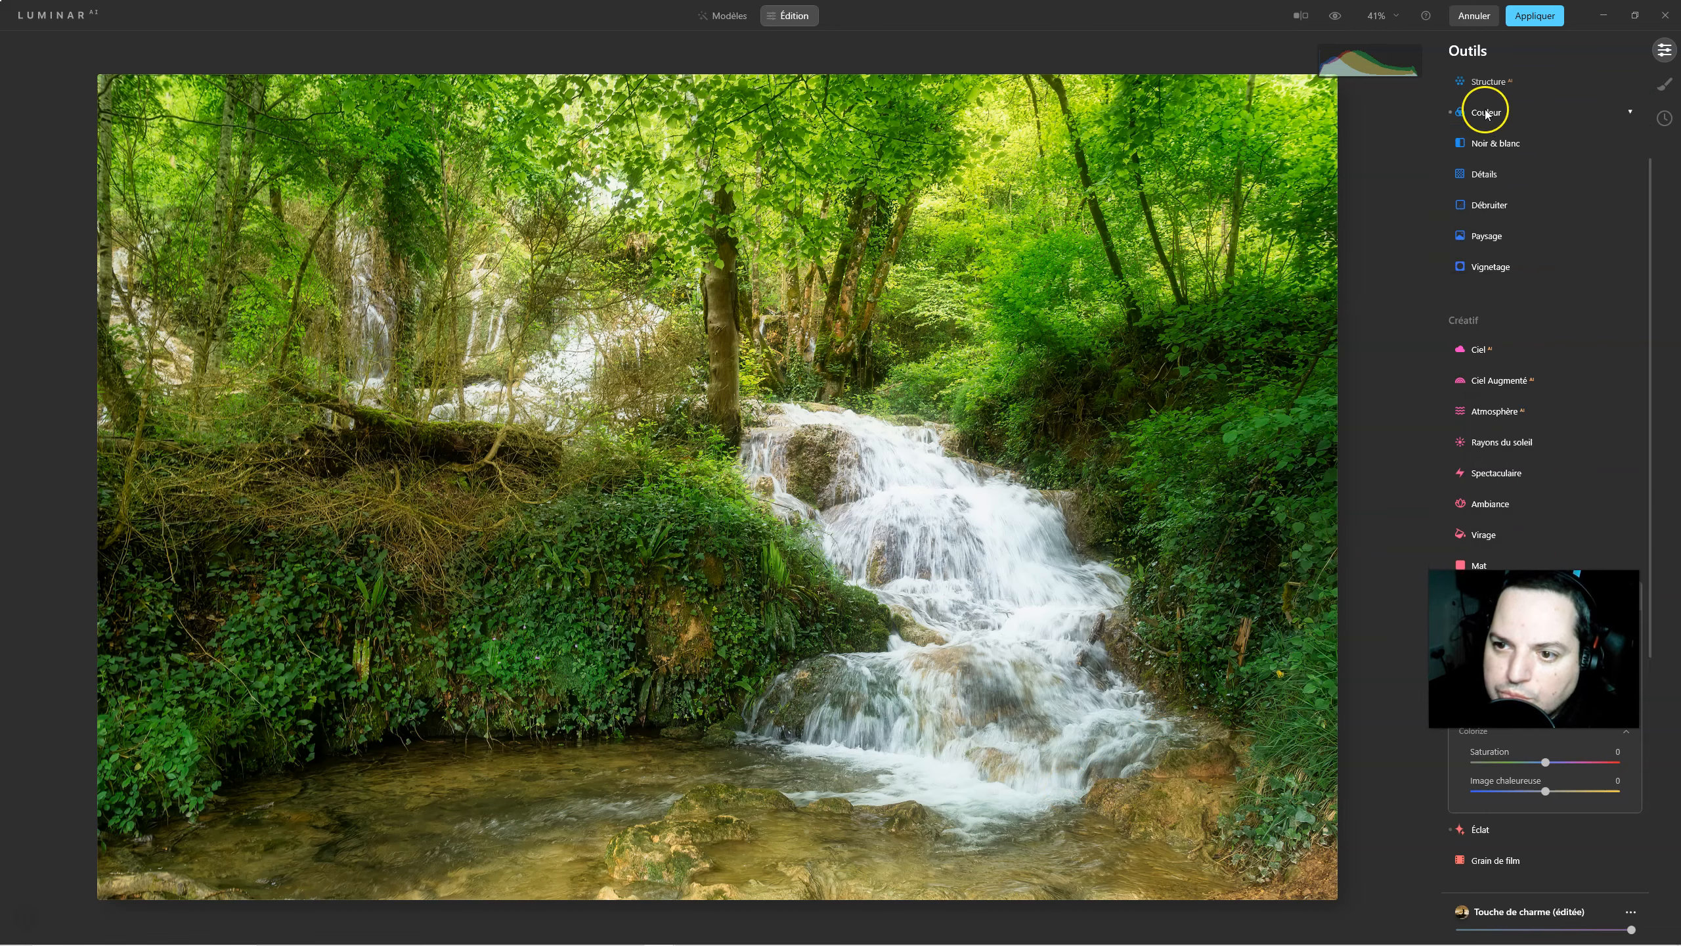
Erase the pale rock in the lower-left corner of the stream with the Effacer tool and a brush radius of 96.
{"action": "scroll", "coordinate": [1488, 228], "scroll_direction": "up", "scroll_amount": 2}
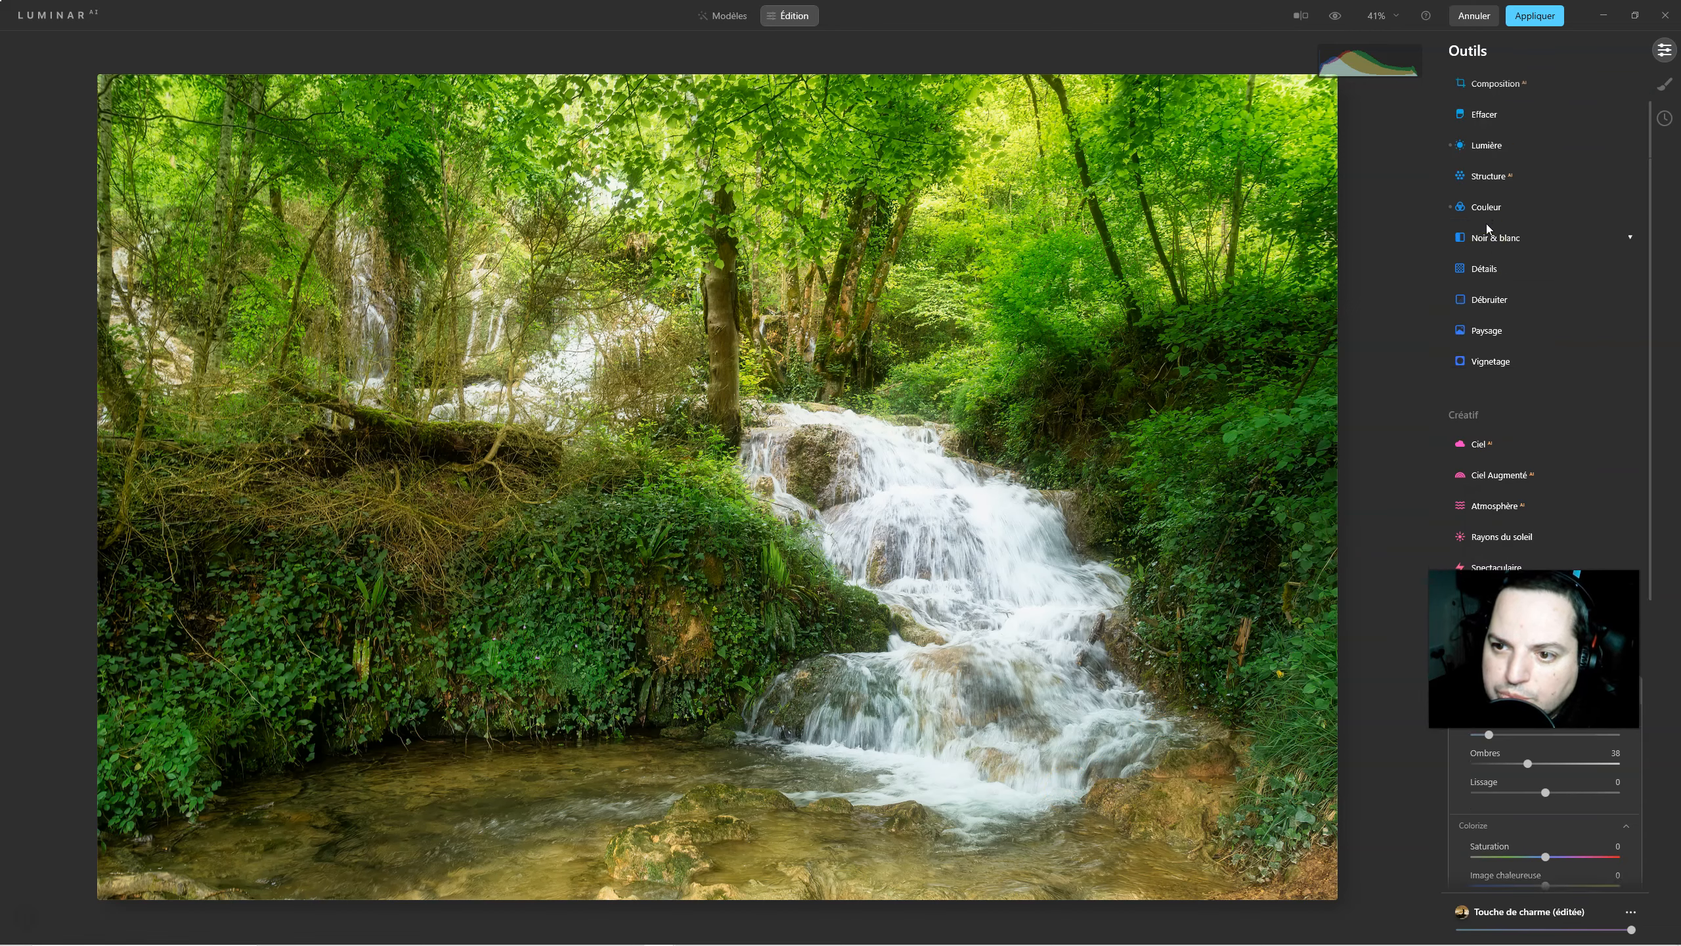
{"action": "left_click", "coordinate": [1483, 114]}
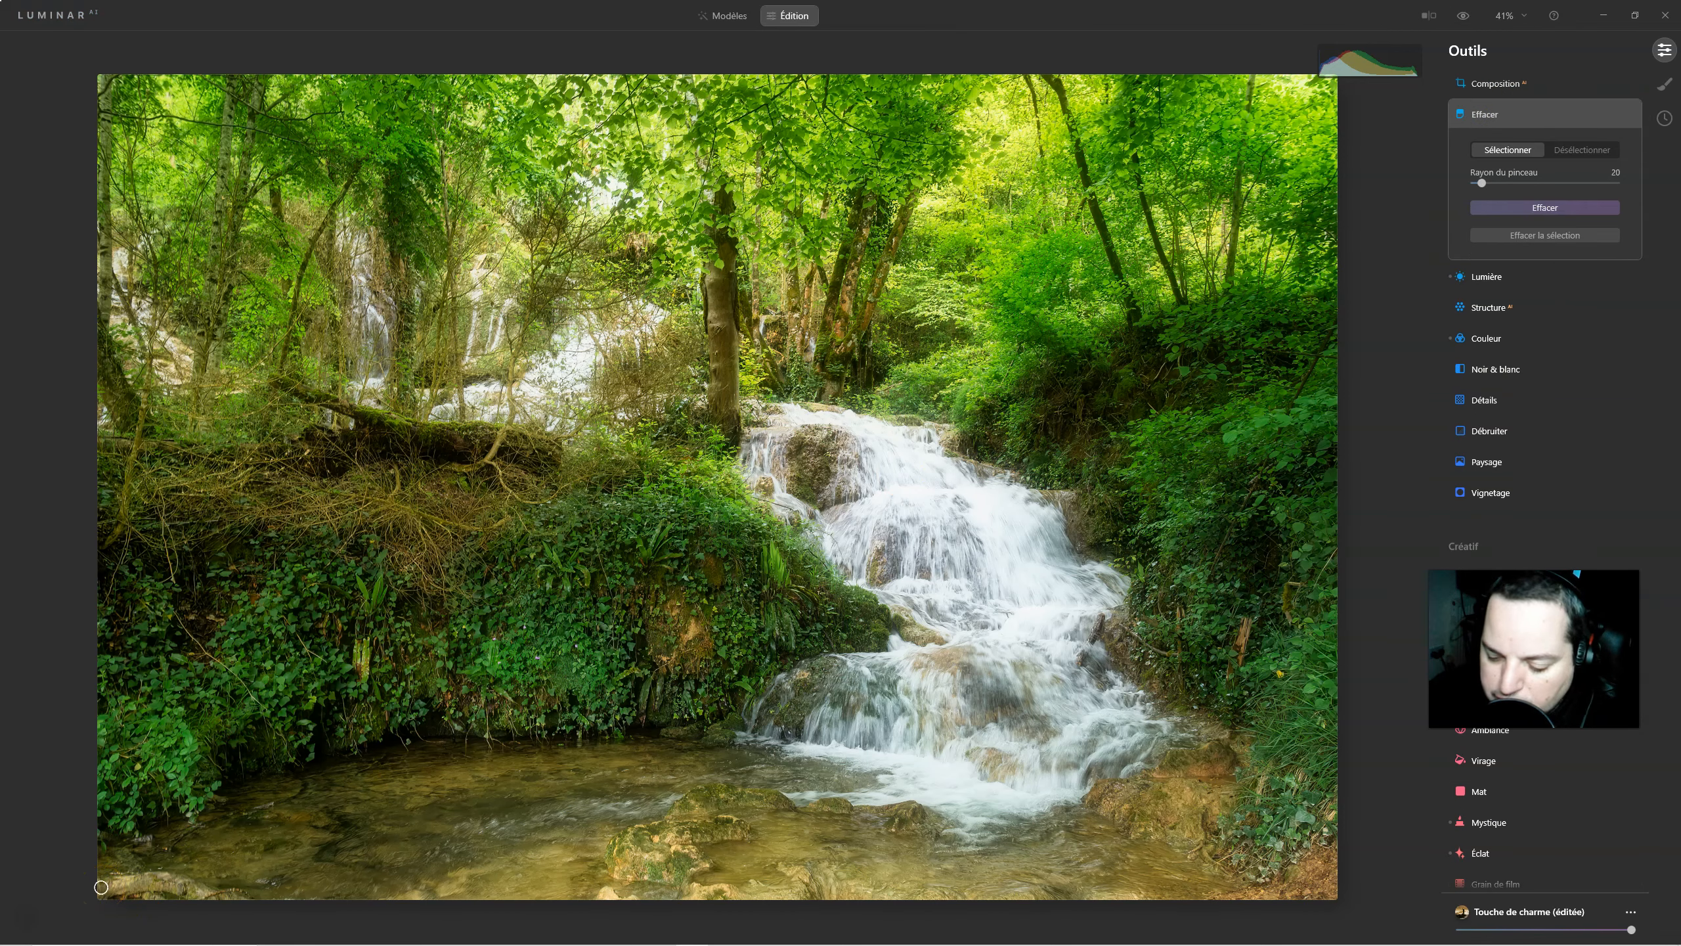
{"action": "scroll", "coordinate": [102, 887], "scroll_direction": "up", "scroll_amount": 6}
{"action": "mouse_move", "coordinate": [107, 885]}
{"action": "left_mouse_down"}
{"action": "mouse_move", "coordinate": [246, 902]}
{"action": "mouse_move", "coordinate": [132, 894]}
{"action": "mouse_move", "coordinate": [199, 900]}
{"action": "left_mouse_up"}
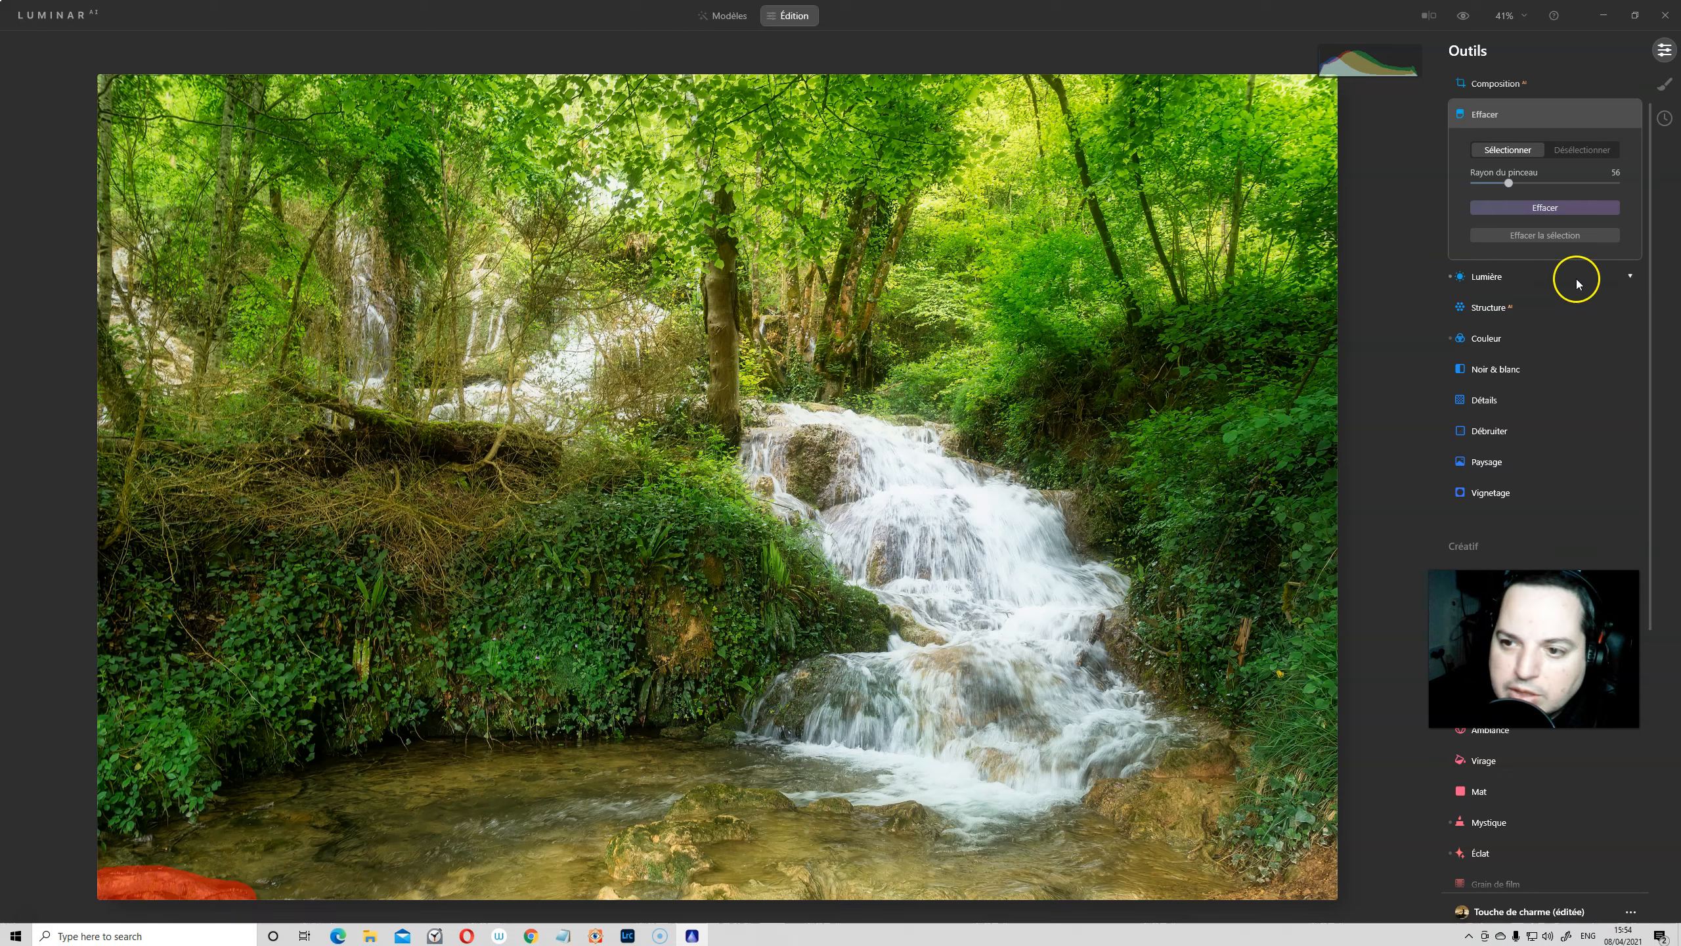
{"action": "left_click", "coordinate": [1543, 208]}
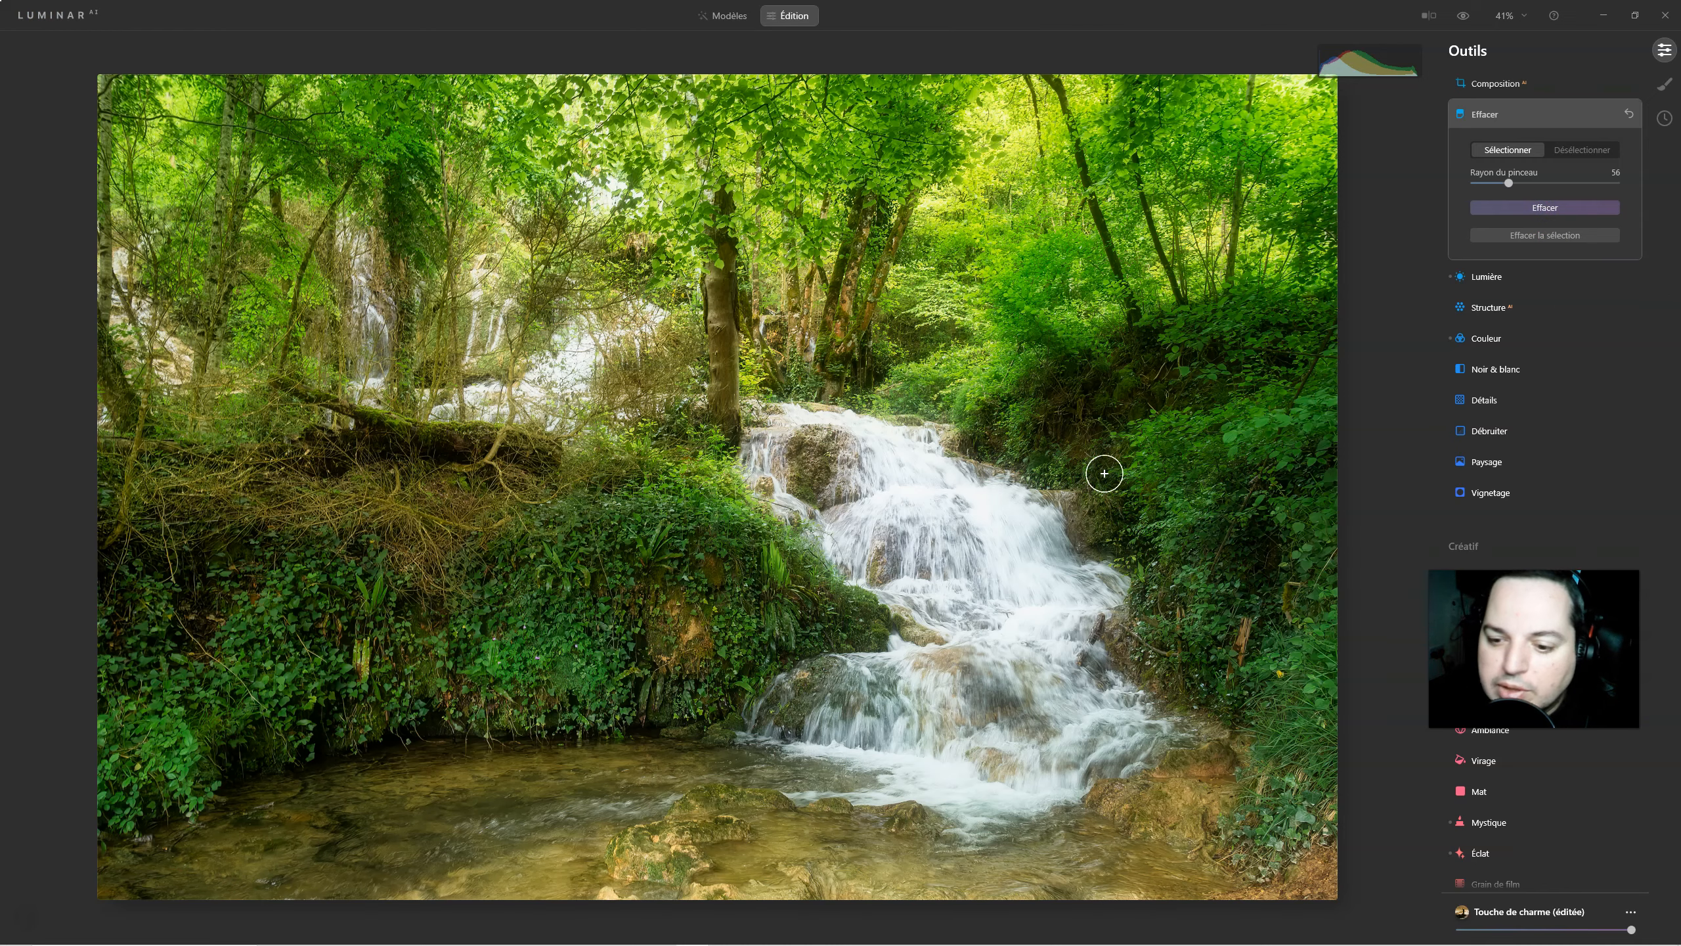
{"action": "scroll", "coordinate": [1104, 472], "scroll_direction": "up", "scroll_amount": 1}
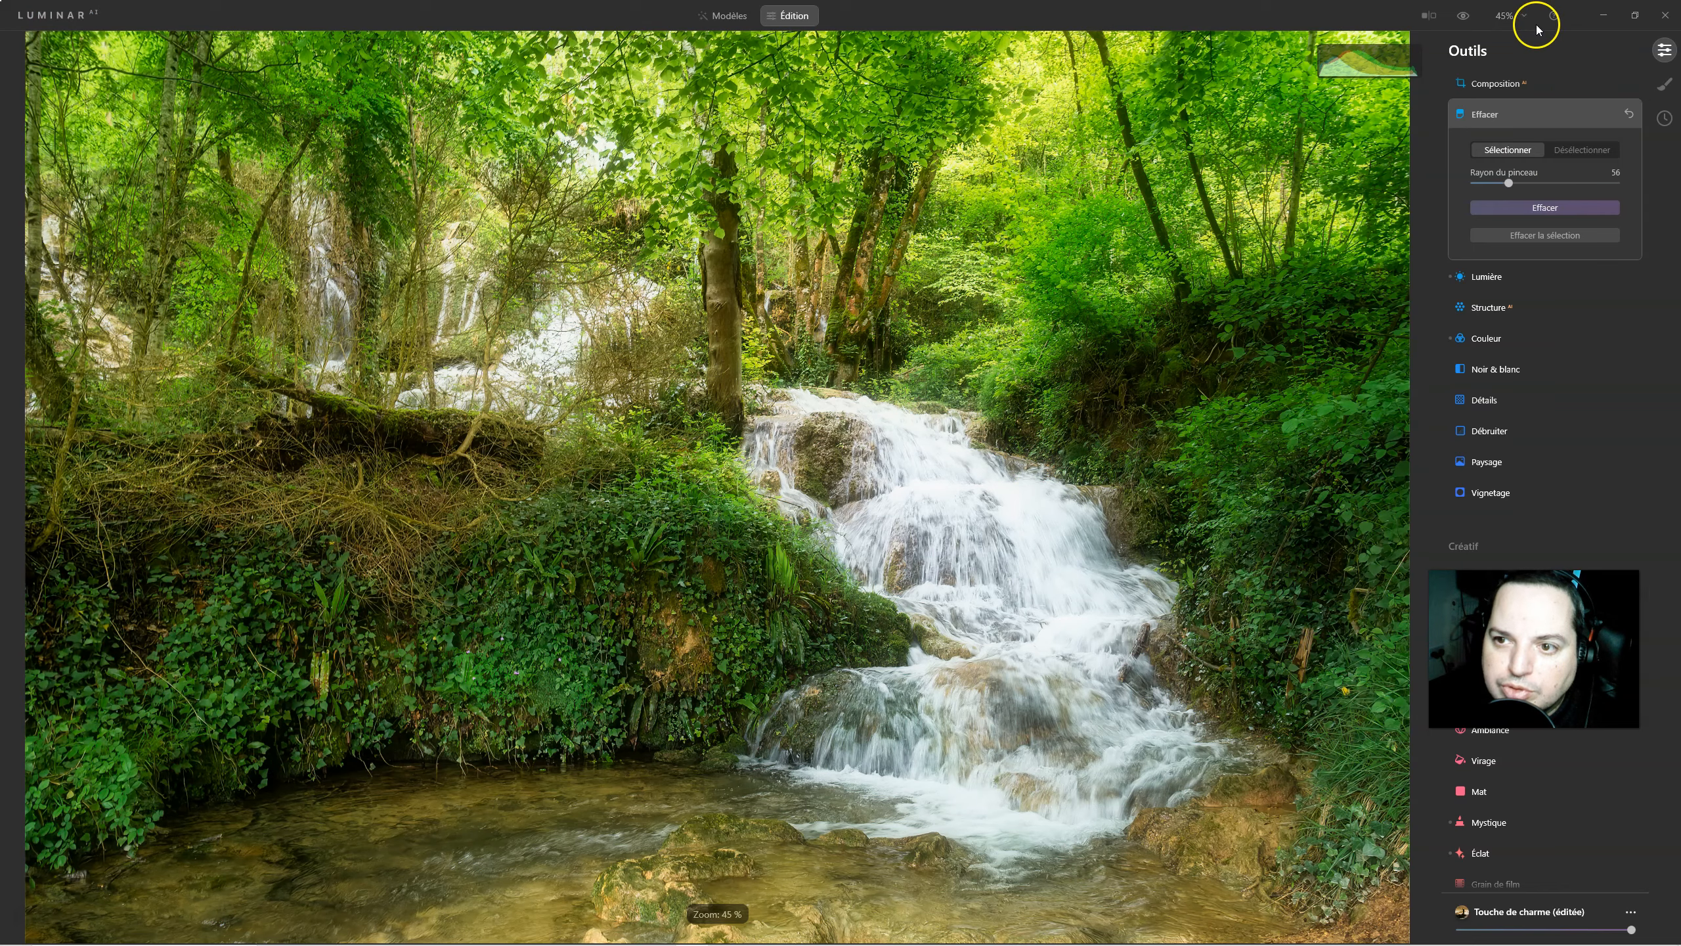
{"action": "left_click", "coordinate": [1511, 16]}
{"action": "left_click", "coordinate": [1516, 45]}
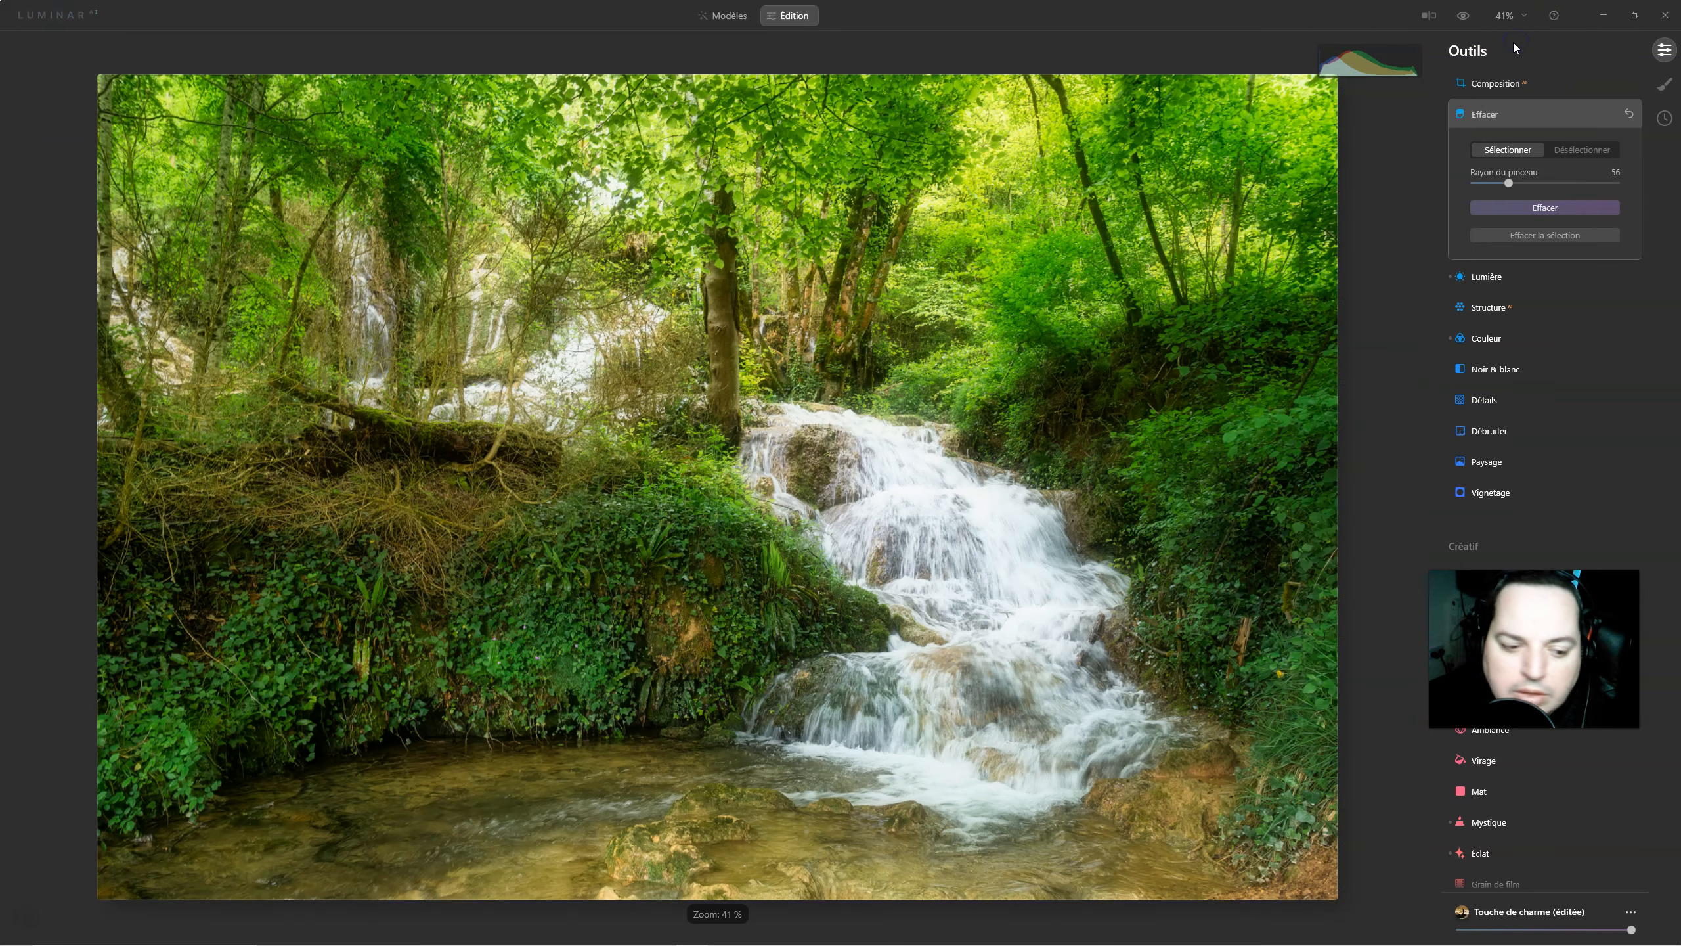
{"action": "left_click", "coordinate": [1515, 53]}
{"action": "left_click", "coordinate": [1492, 120]}
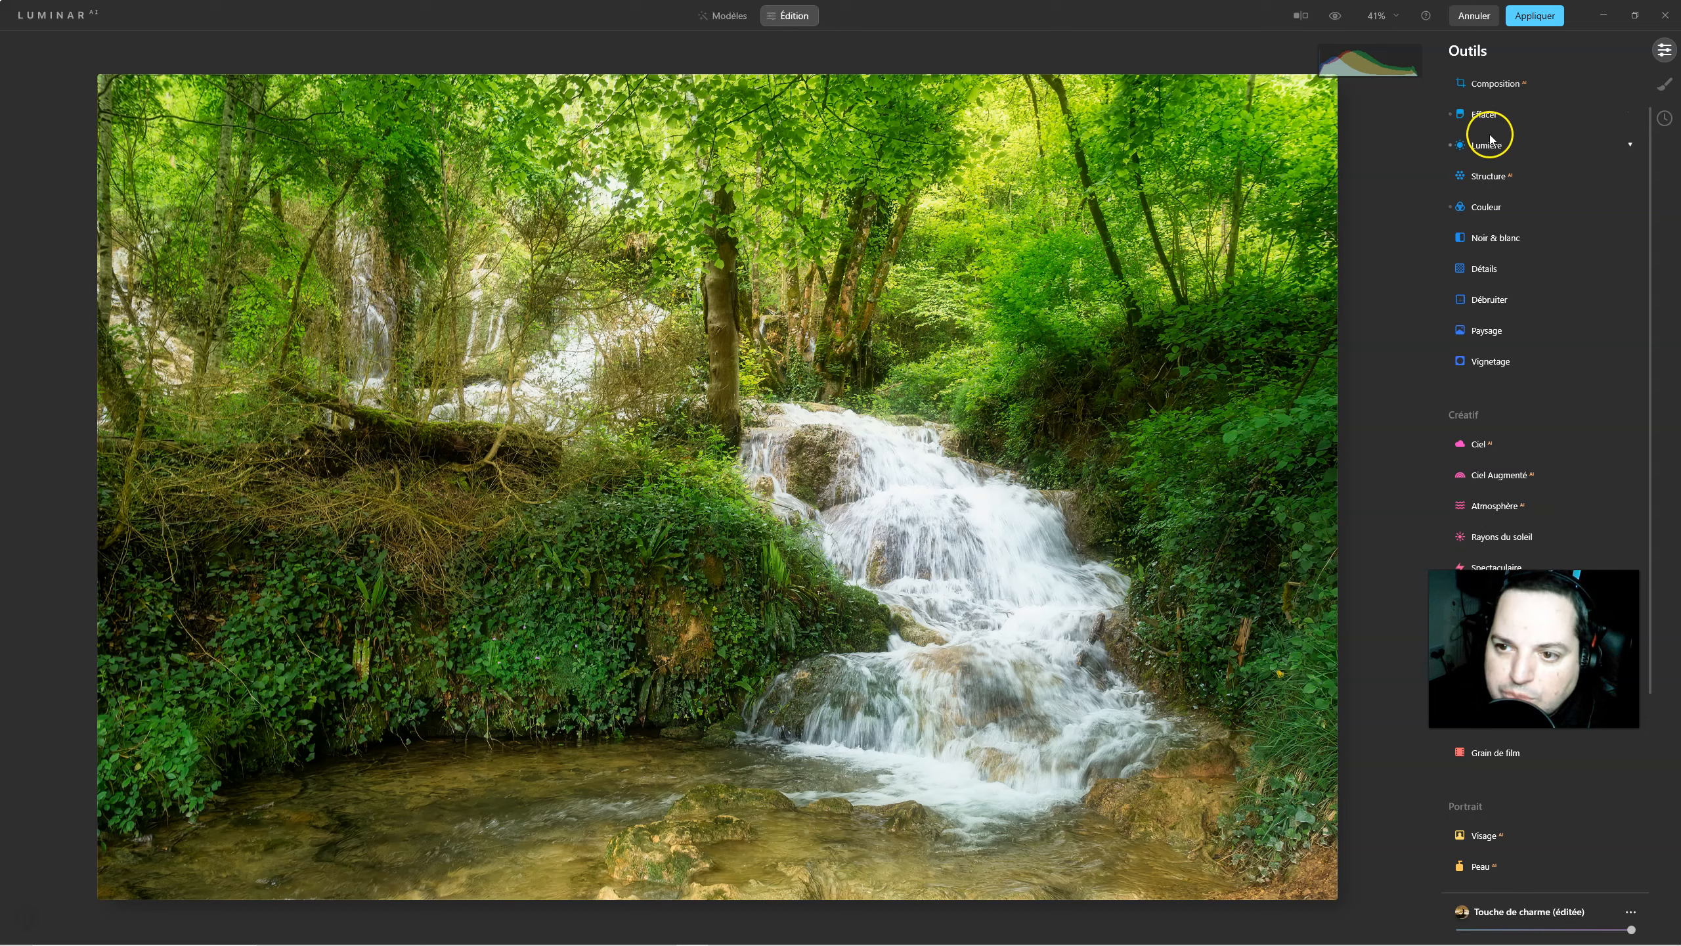
Shift the HSL hues to orange -28, yellow -20, green -33, cyan 30, blue -21 and violet -51, with vibrance -36 and saturation 14.
{"action": "left_click", "coordinate": [1486, 208]}
{"action": "left_click", "coordinate": [1467, 340]}
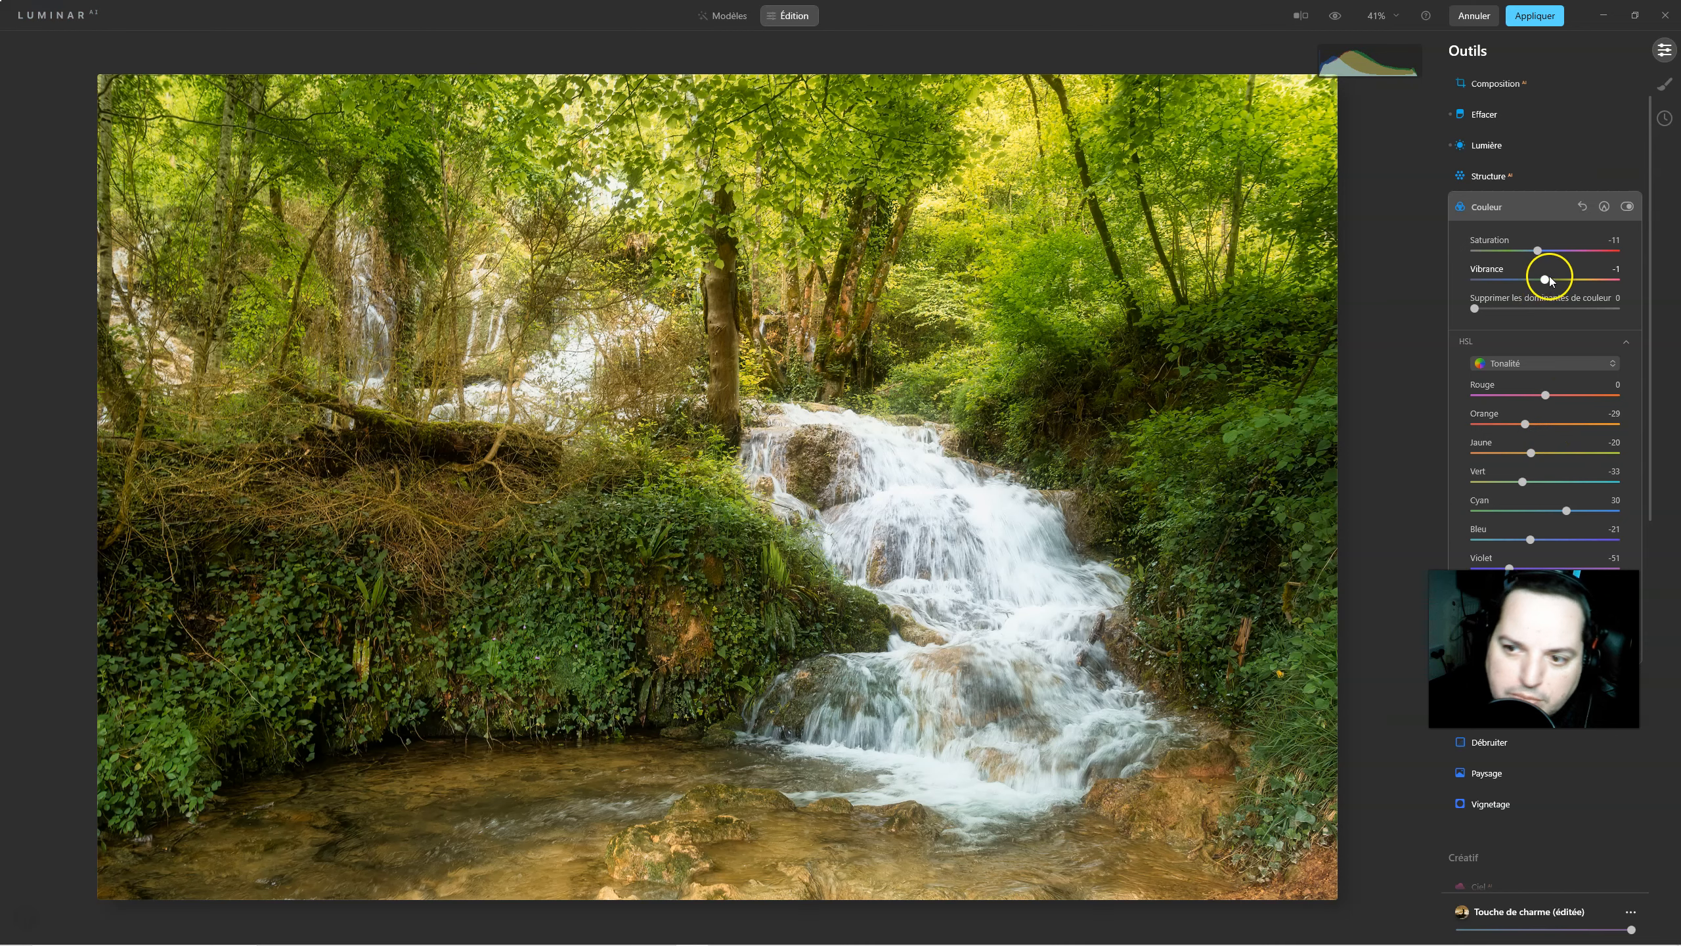
{"action": "left_click_drag", "start_coordinate": [1545, 279], "coordinate": [1520, 279]}
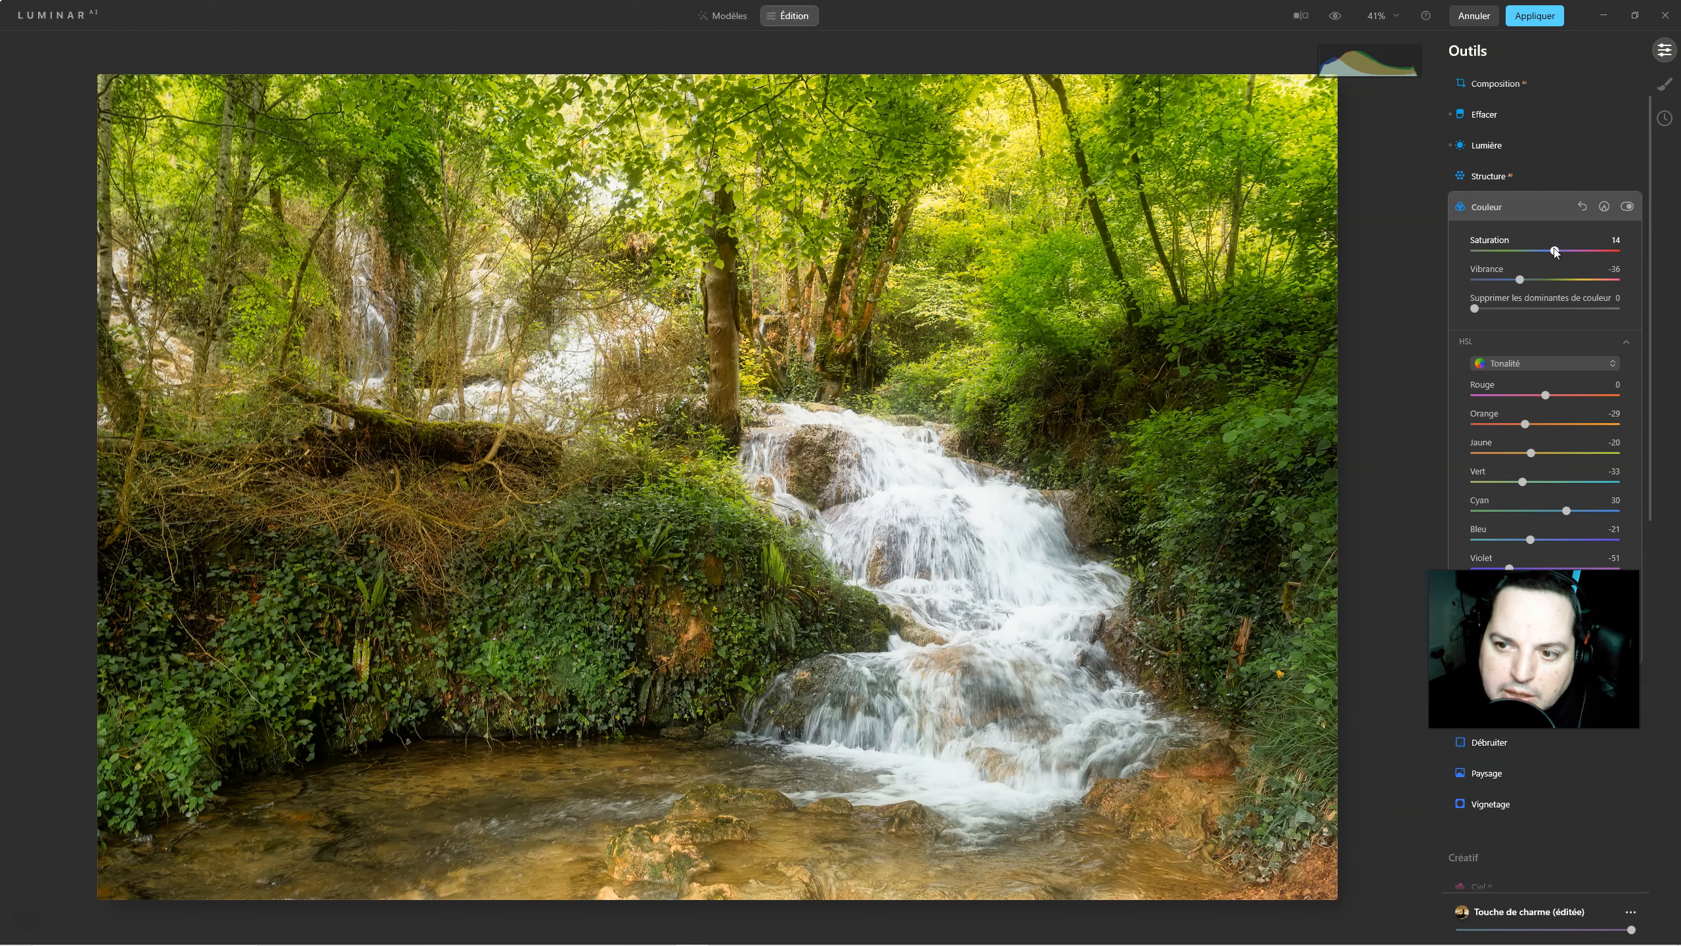
{"action": "left_click", "coordinate": [1507, 211]}
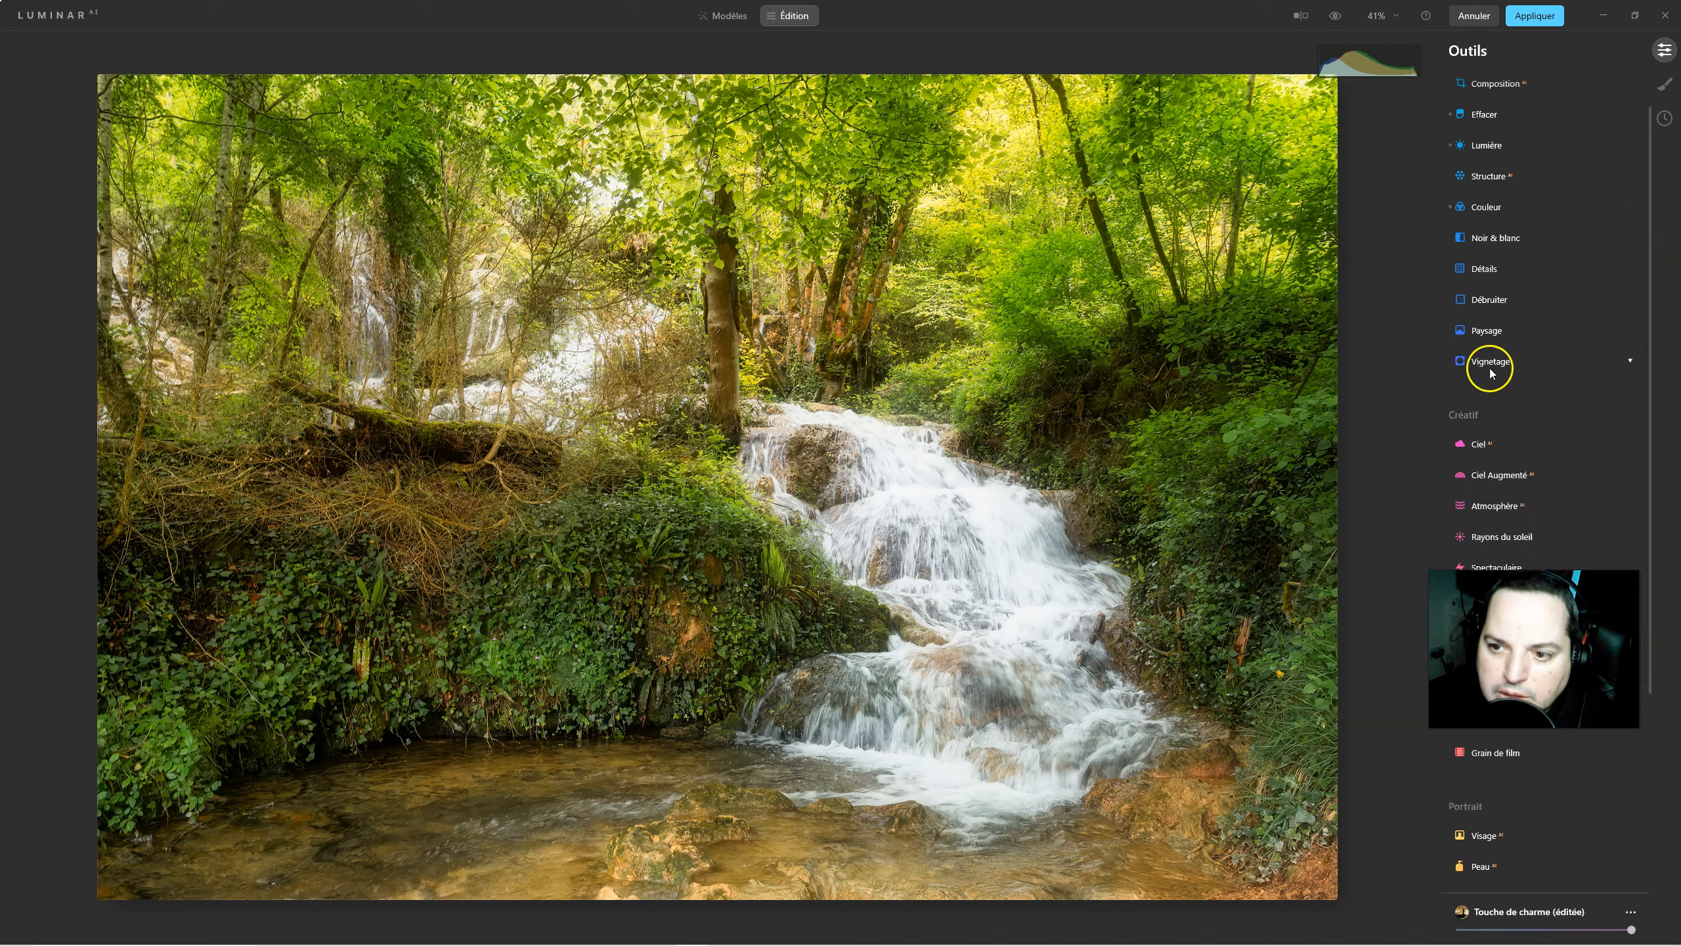
Warm the photo by adding a moderate amount of Heure dorée from the Paysage tool.
{"action": "left_click", "coordinate": [1487, 330]}
{"action": "left_click", "coordinate": [1476, 403]}
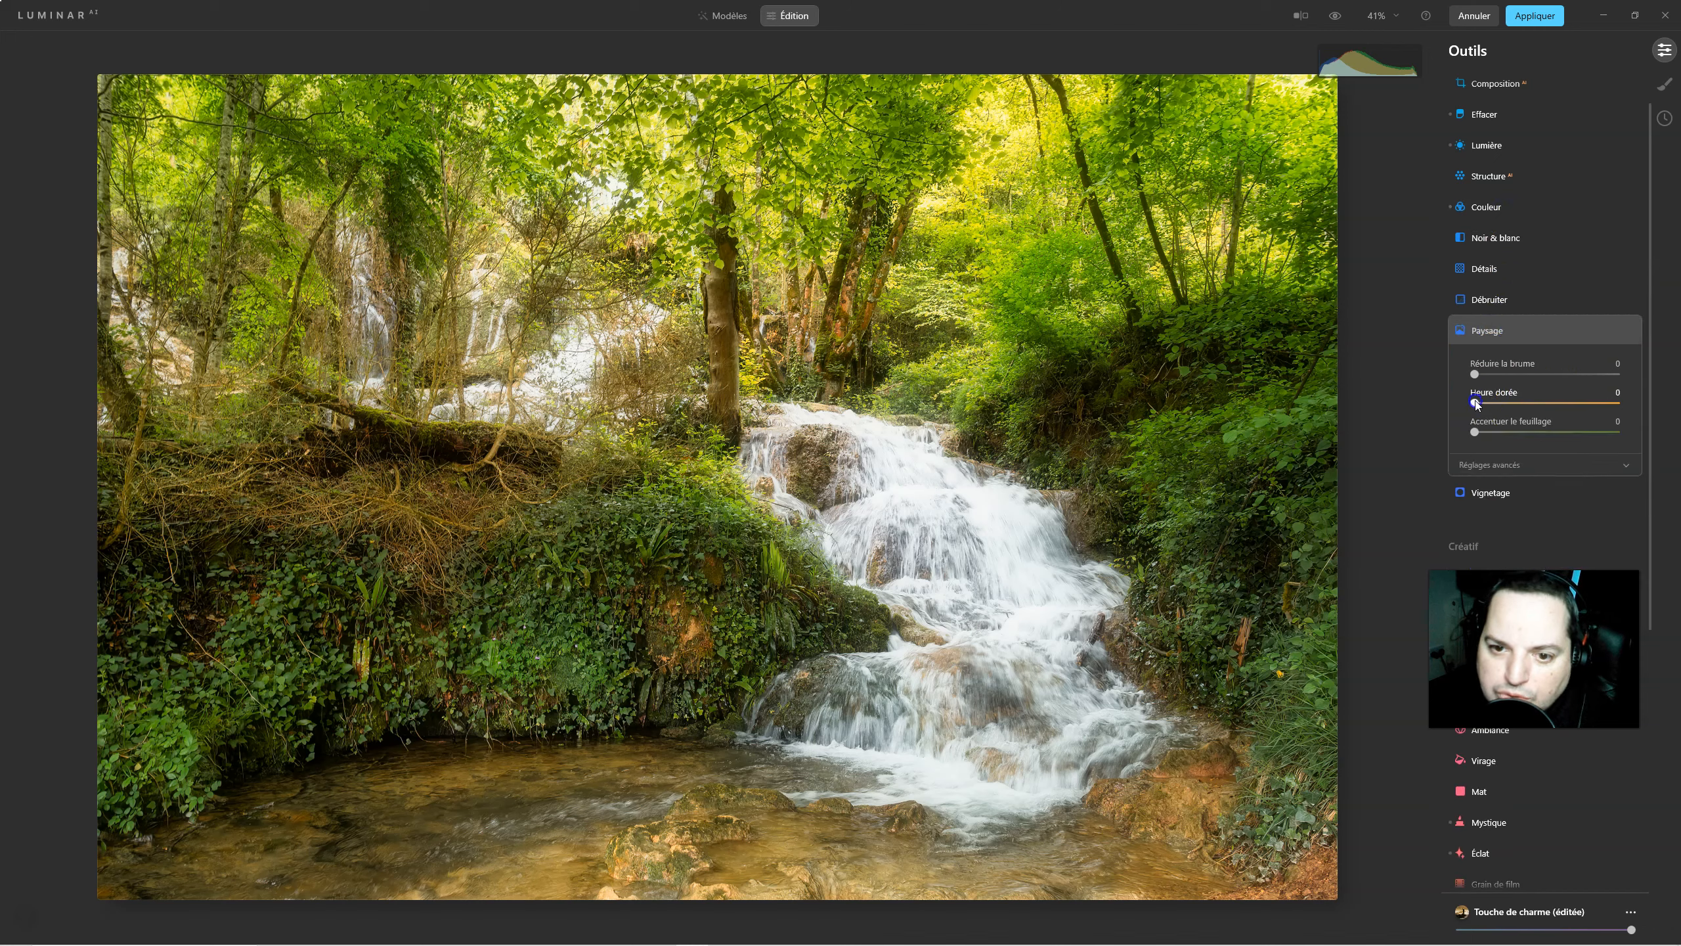
{"action": "left_click_drag", "start_coordinate": [1476, 403], "coordinate": [1519, 403]}
Centre a vignette on the waterfall as its subject, with Quantité -100 and Taille 0.
{"action": "left_click", "coordinate": [1490, 492]}
{"action": "left_click", "coordinate": [1490, 494]}
{"action": "left_click_drag", "start_coordinate": [1599, 638], "coordinate": [1609, 777]}
{"action": "left_click", "coordinate": [1545, 397]}
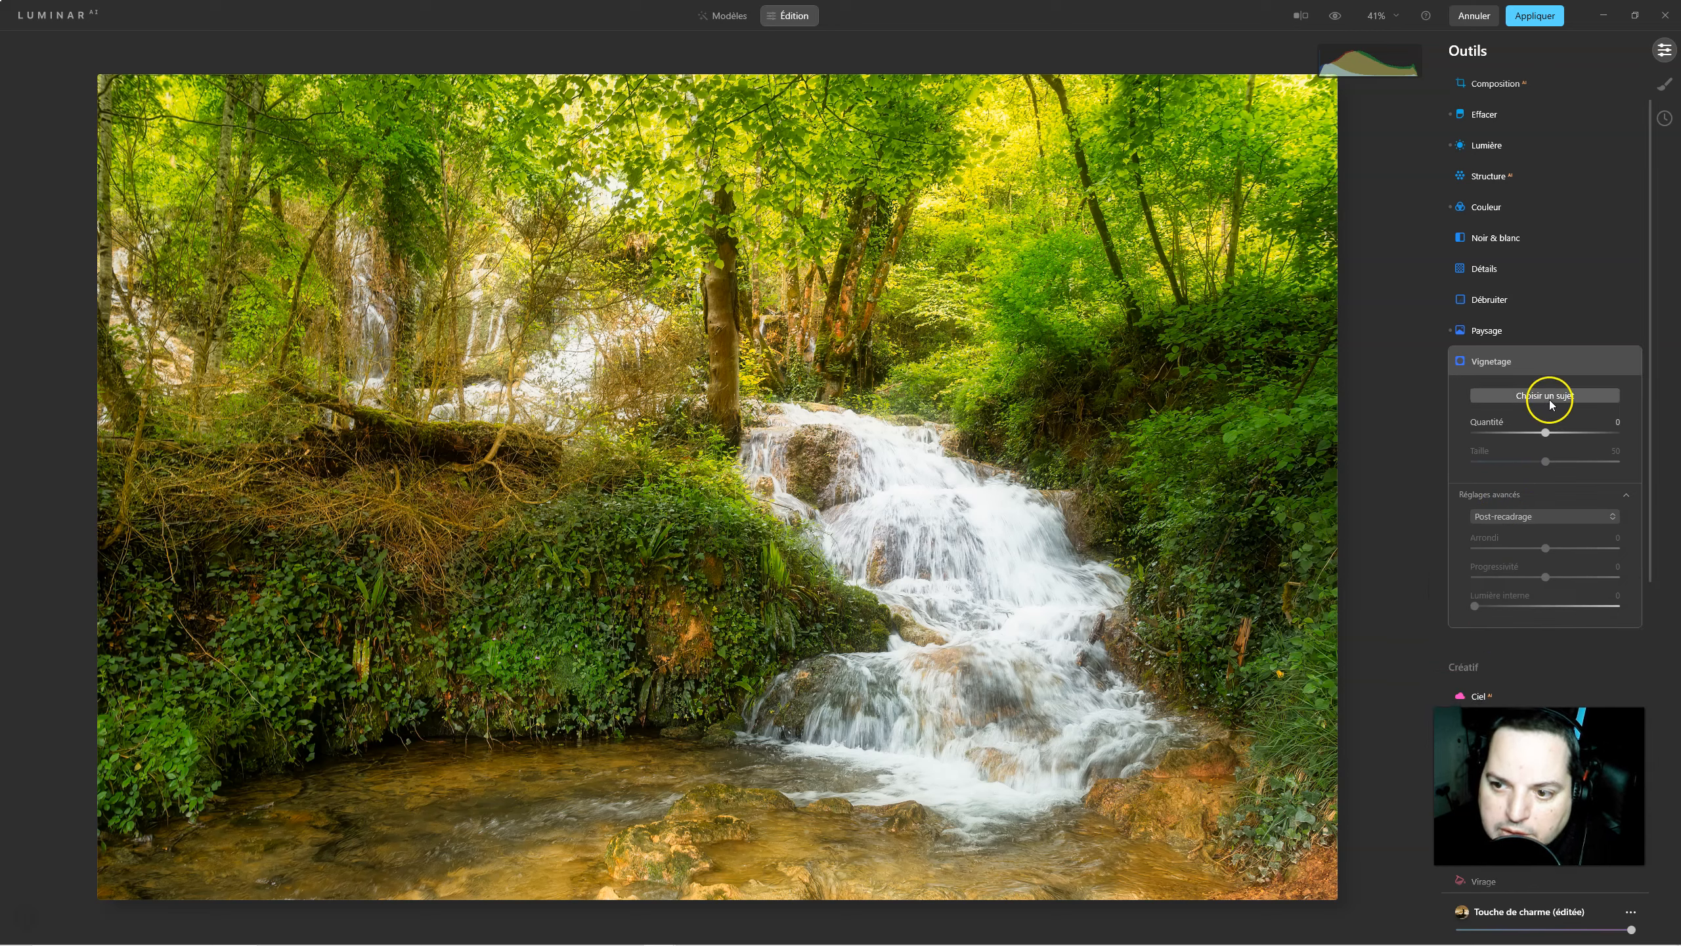
{"action": "left_click", "coordinate": [949, 572]}
{"action": "left_click_drag", "start_coordinate": [1541, 431], "coordinate": [1450, 443]}
{"action": "left_click_drag", "start_coordinate": [1547, 466], "coordinate": [1396, 462]}
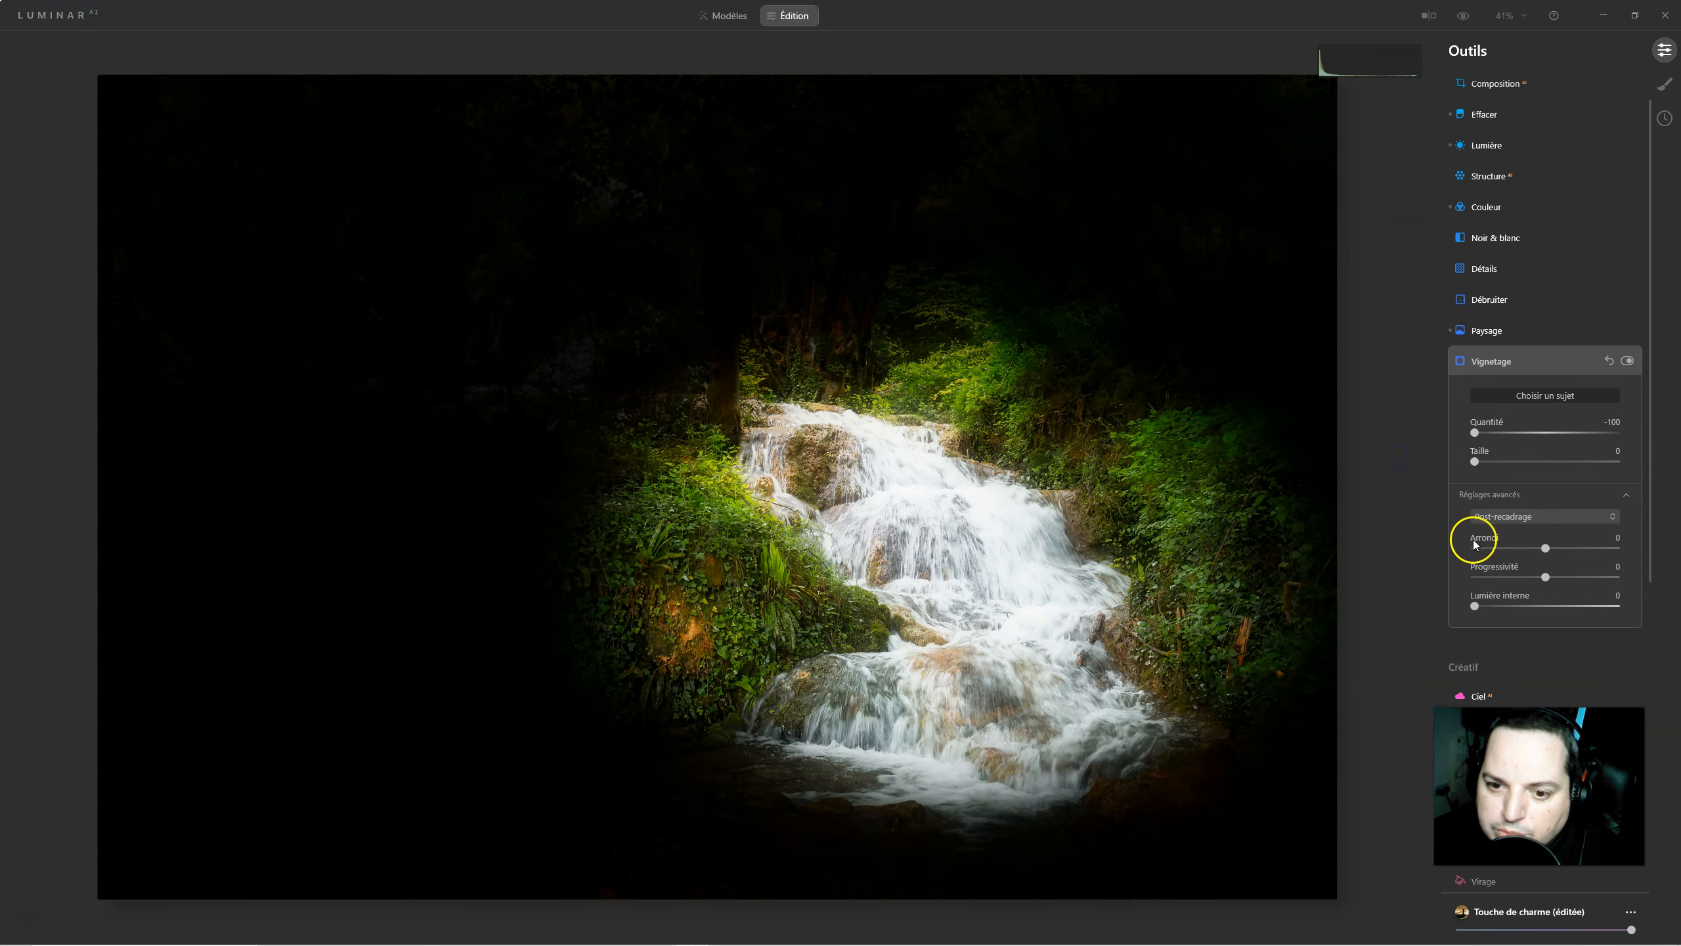
Soften the vignette with Progressivité 100 and Quantité -34, checking the photo with and without it.
{"action": "left_click_drag", "start_coordinate": [1534, 573], "coordinate": [1612, 582]}
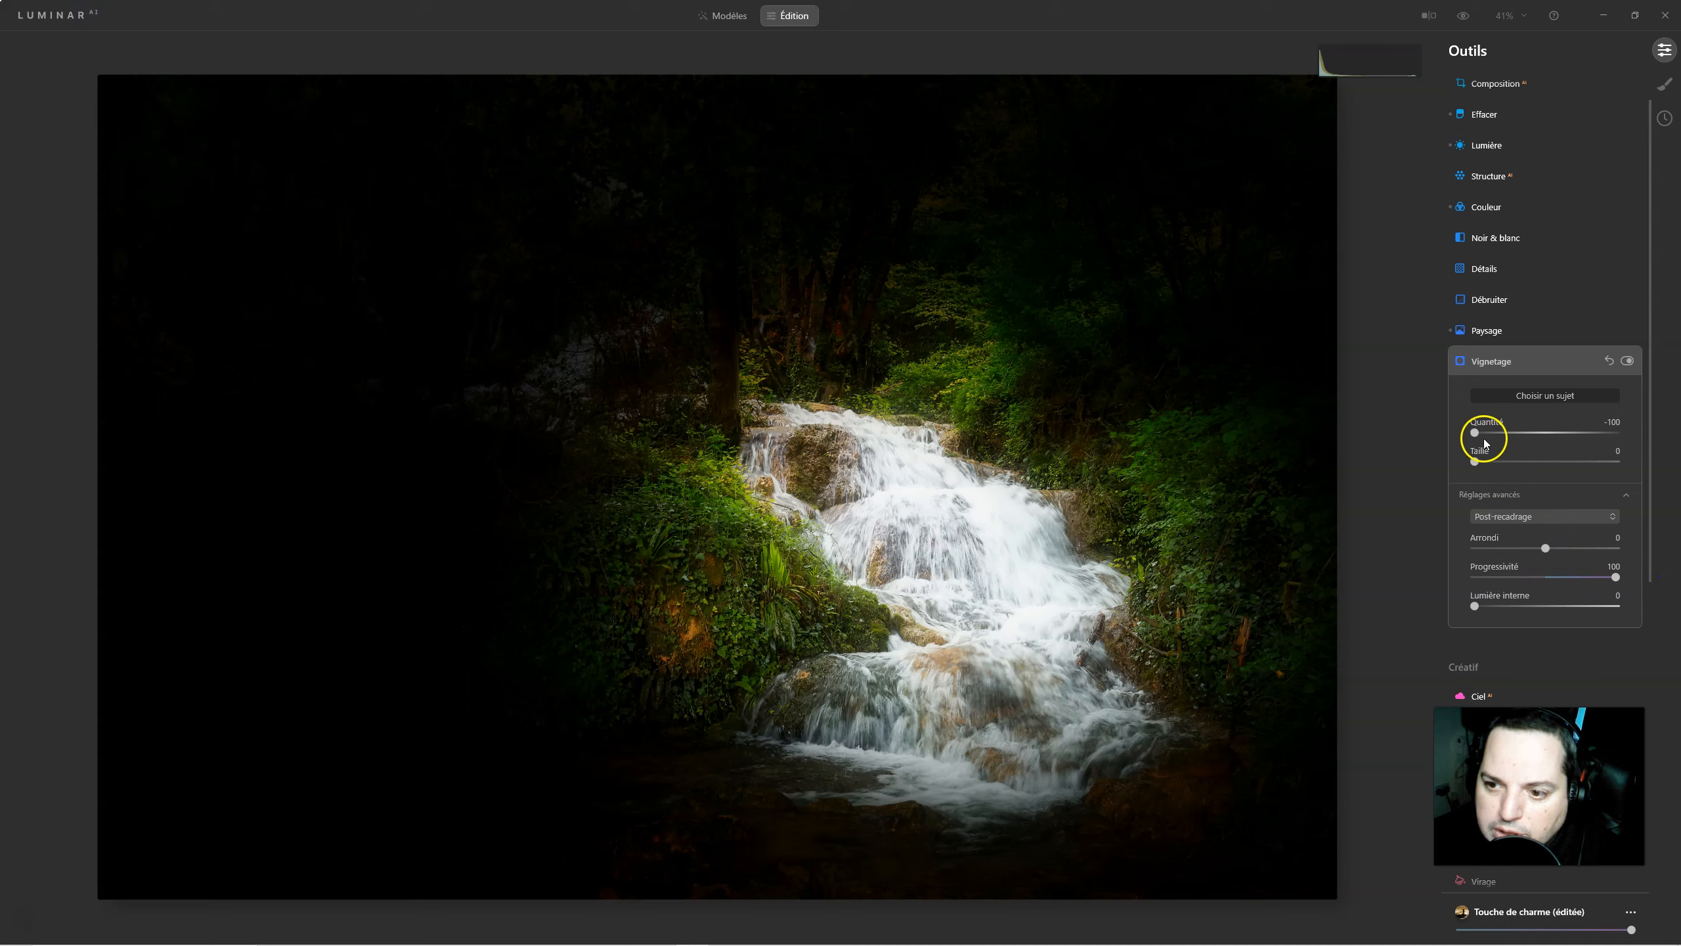
{"action": "left_click_drag", "start_coordinate": [1475, 432], "coordinate": [1517, 434]}
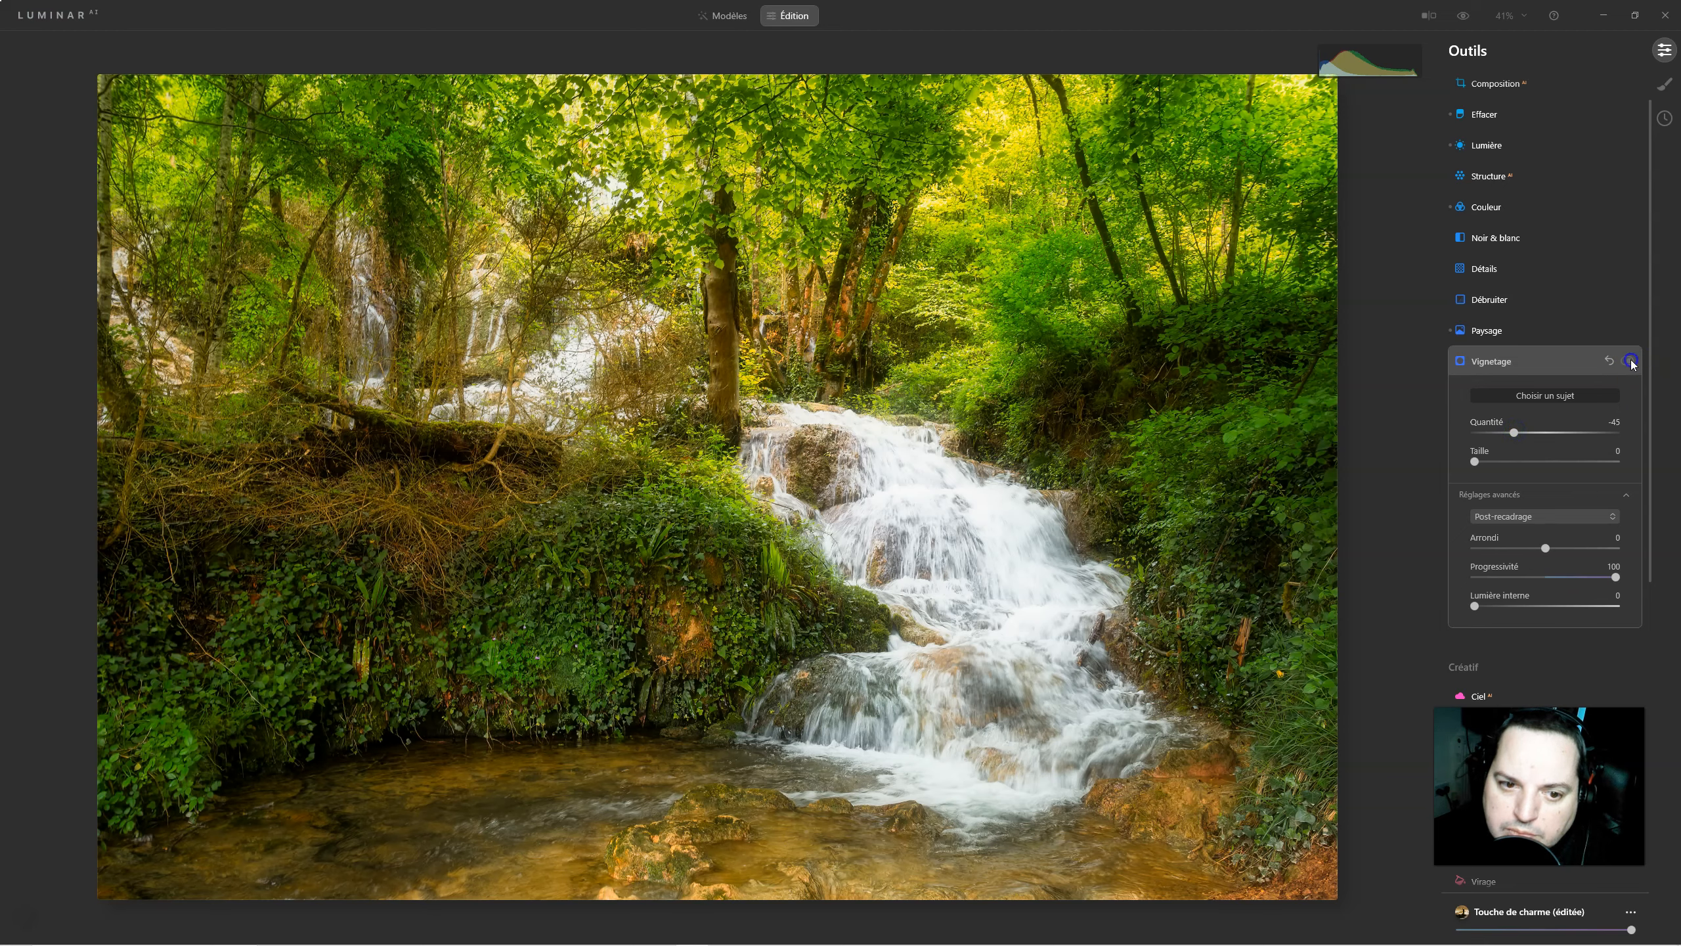
{"action": "left_click", "coordinate": [1630, 362]}
{"action": "left_click", "coordinate": [1629, 361]}
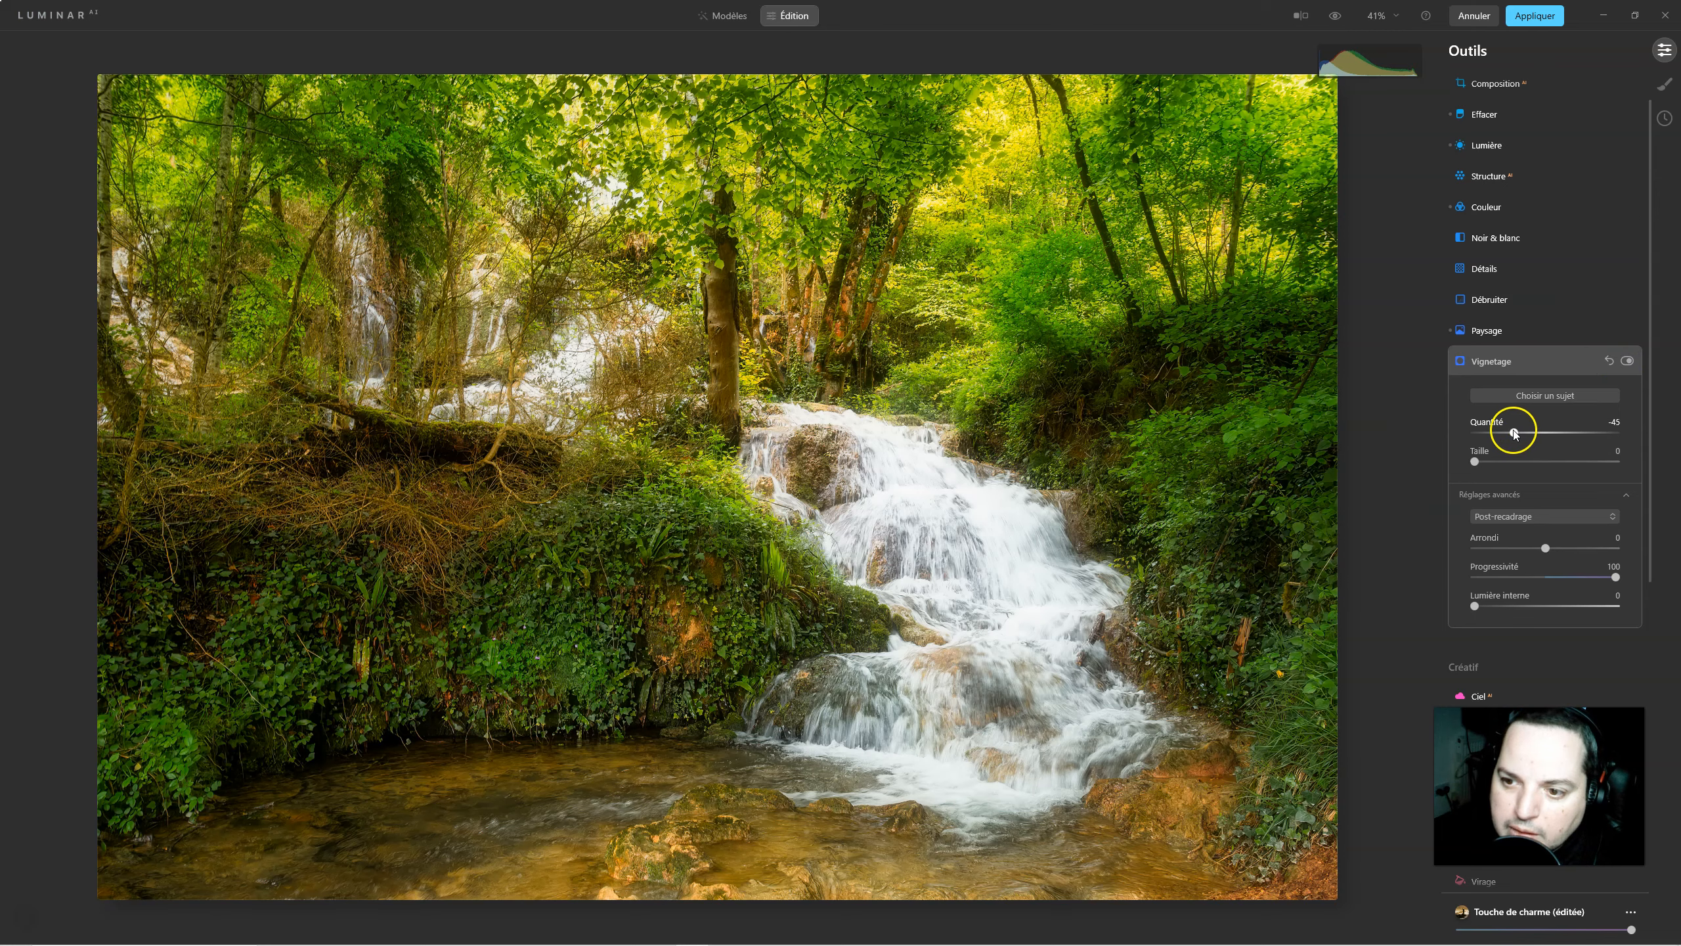
{"action": "left_click_drag", "start_coordinate": [1519, 431], "coordinate": [1524, 431]}
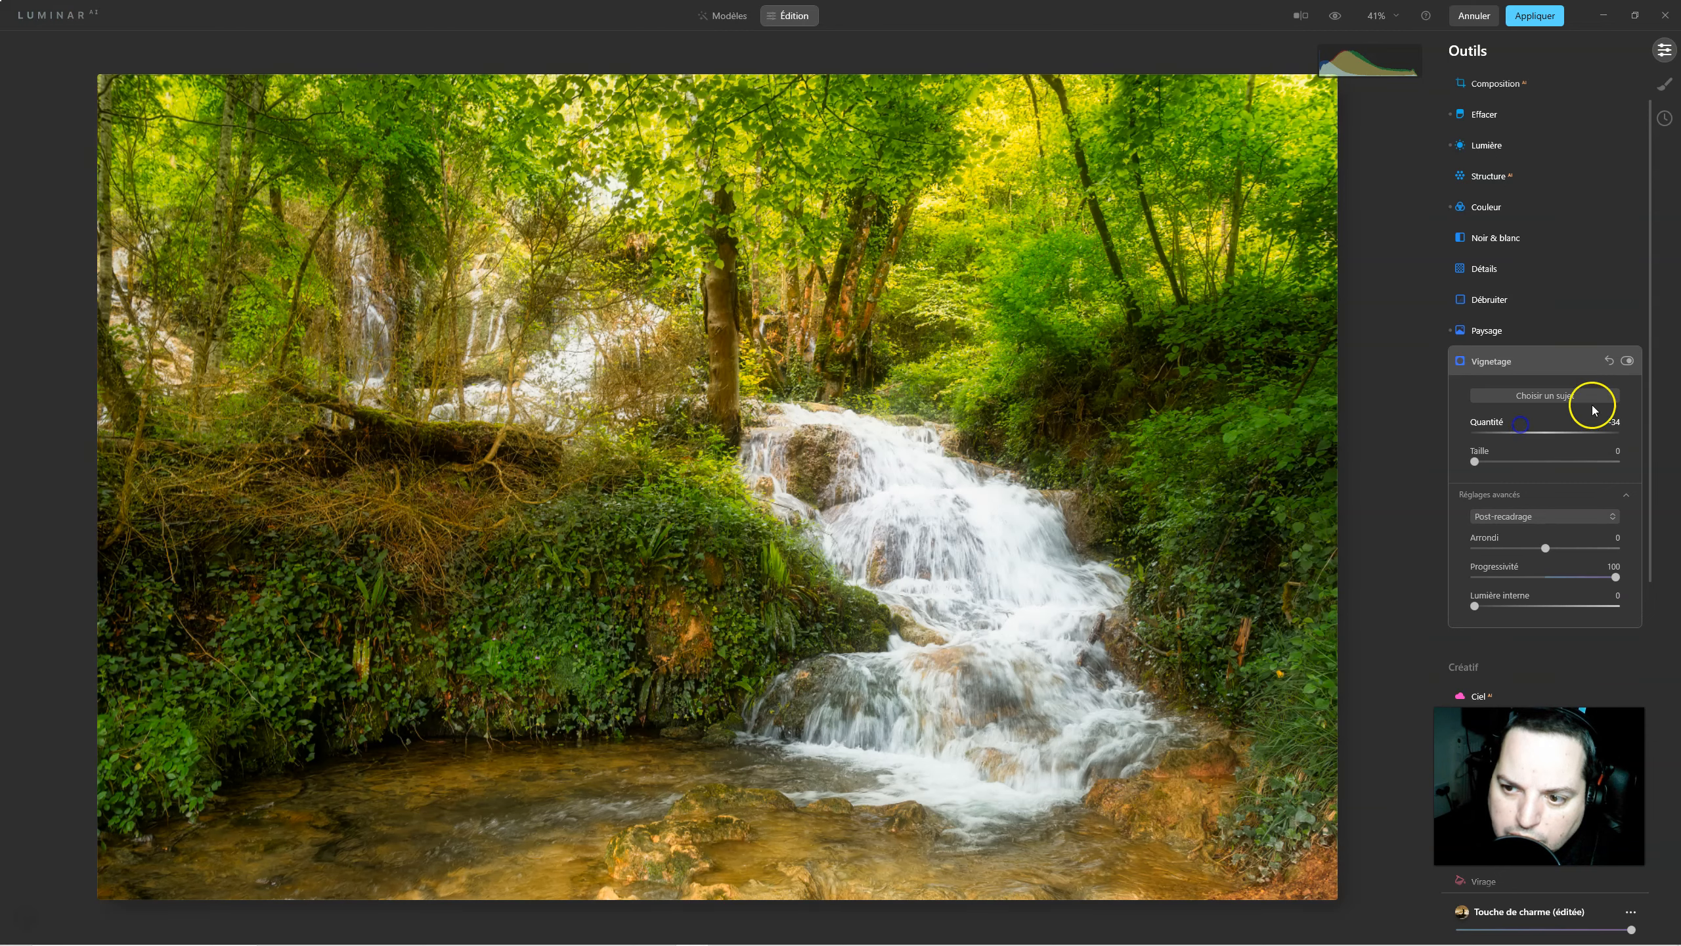
Compare the photo with and without the vignette, and the full edit with the original.
{"action": "left_click", "coordinate": [1630, 359]}
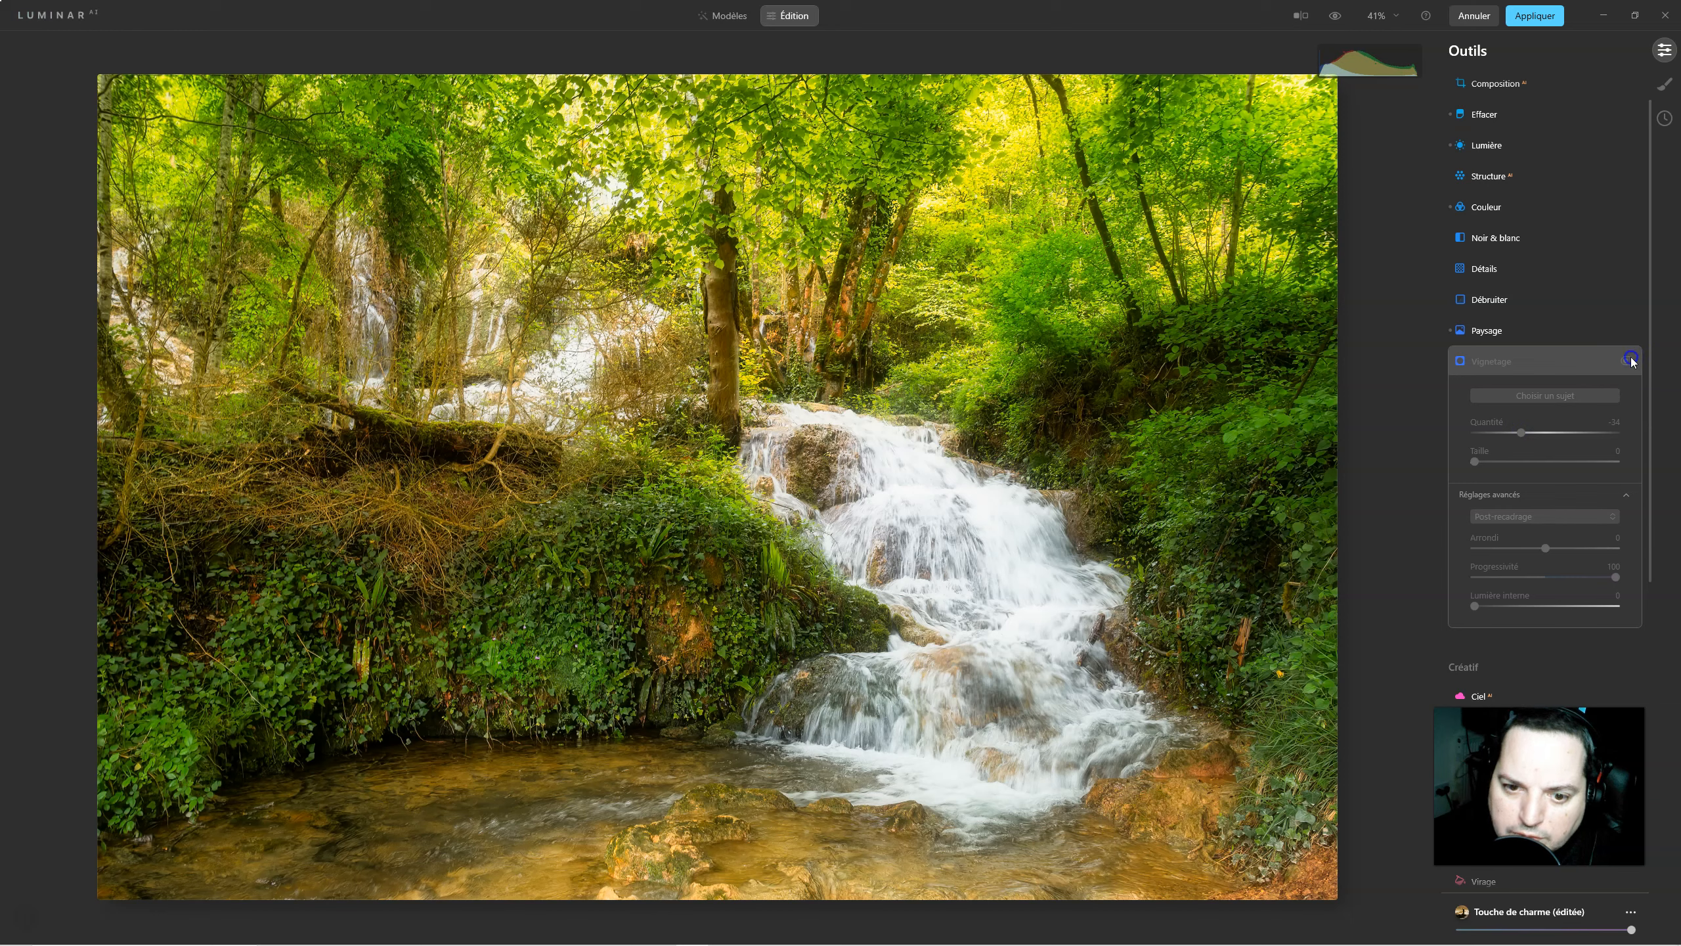
{"action": "left_click", "coordinate": [1630, 358]}
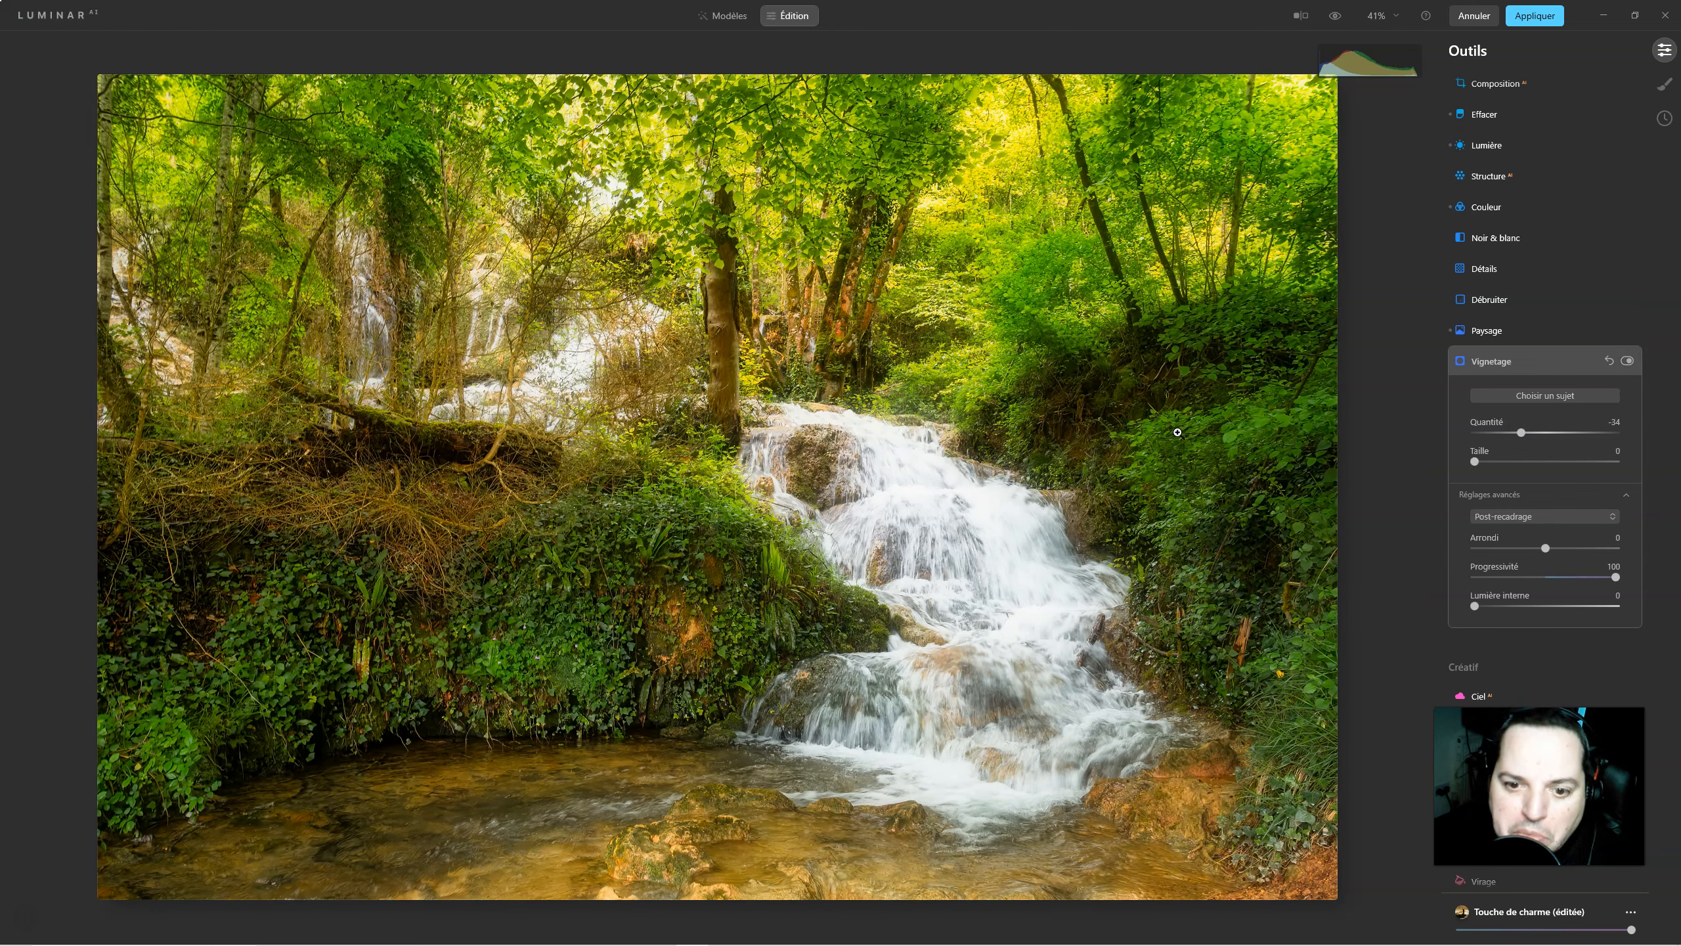
{"action": "left_click", "coordinate": [1335, 15]}
{"action": "left_click", "coordinate": [1337, 14]}
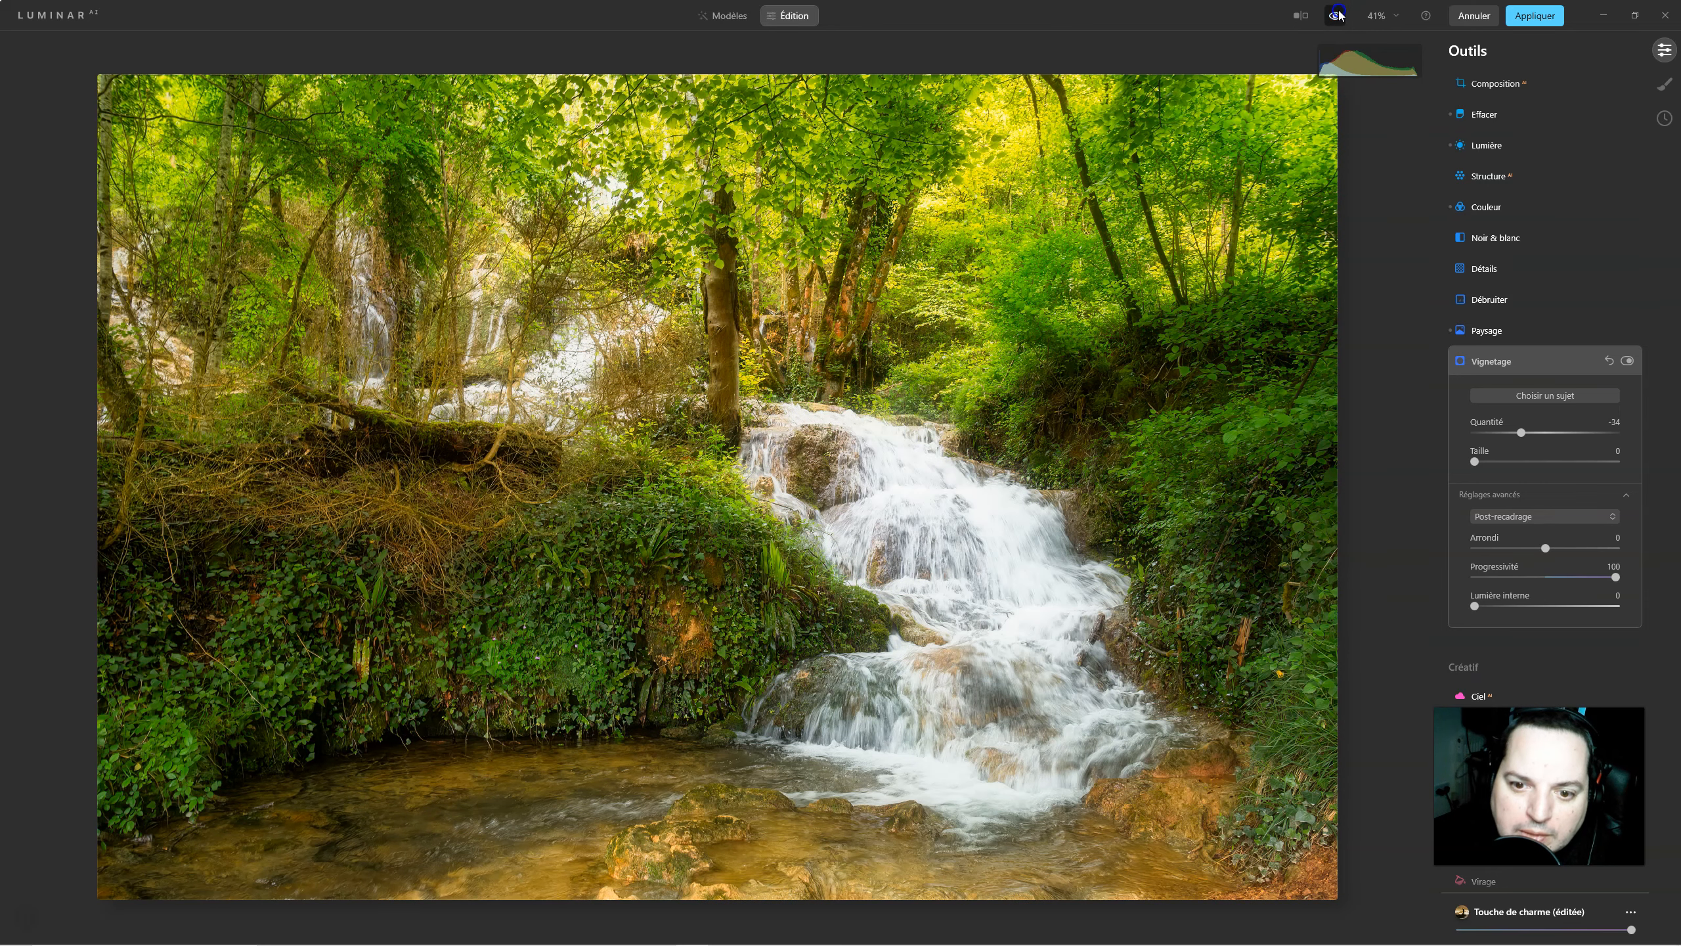
Compare the full edit with the original photo, then close the Vignetage tool's settings.
{"action": "left_click", "coordinate": [1337, 15]}
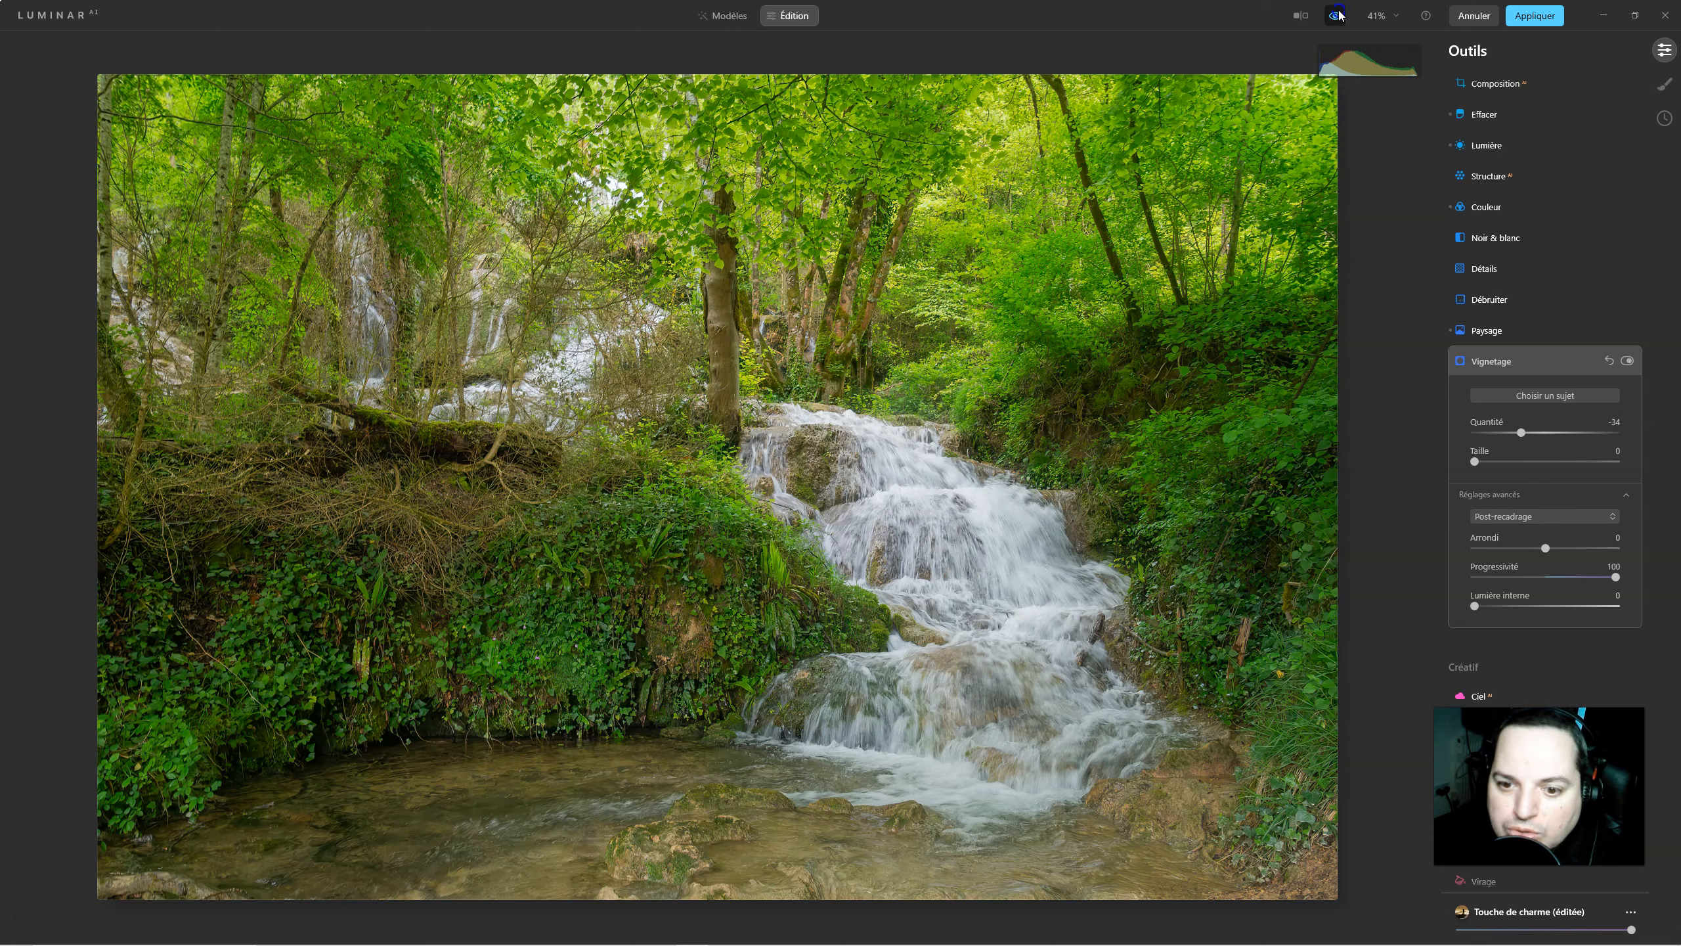
{"action": "left_click", "coordinate": [1337, 14]}
{"action": "left_click", "coordinate": [1337, 14]}
{"action": "left_click", "coordinate": [1338, 15]}
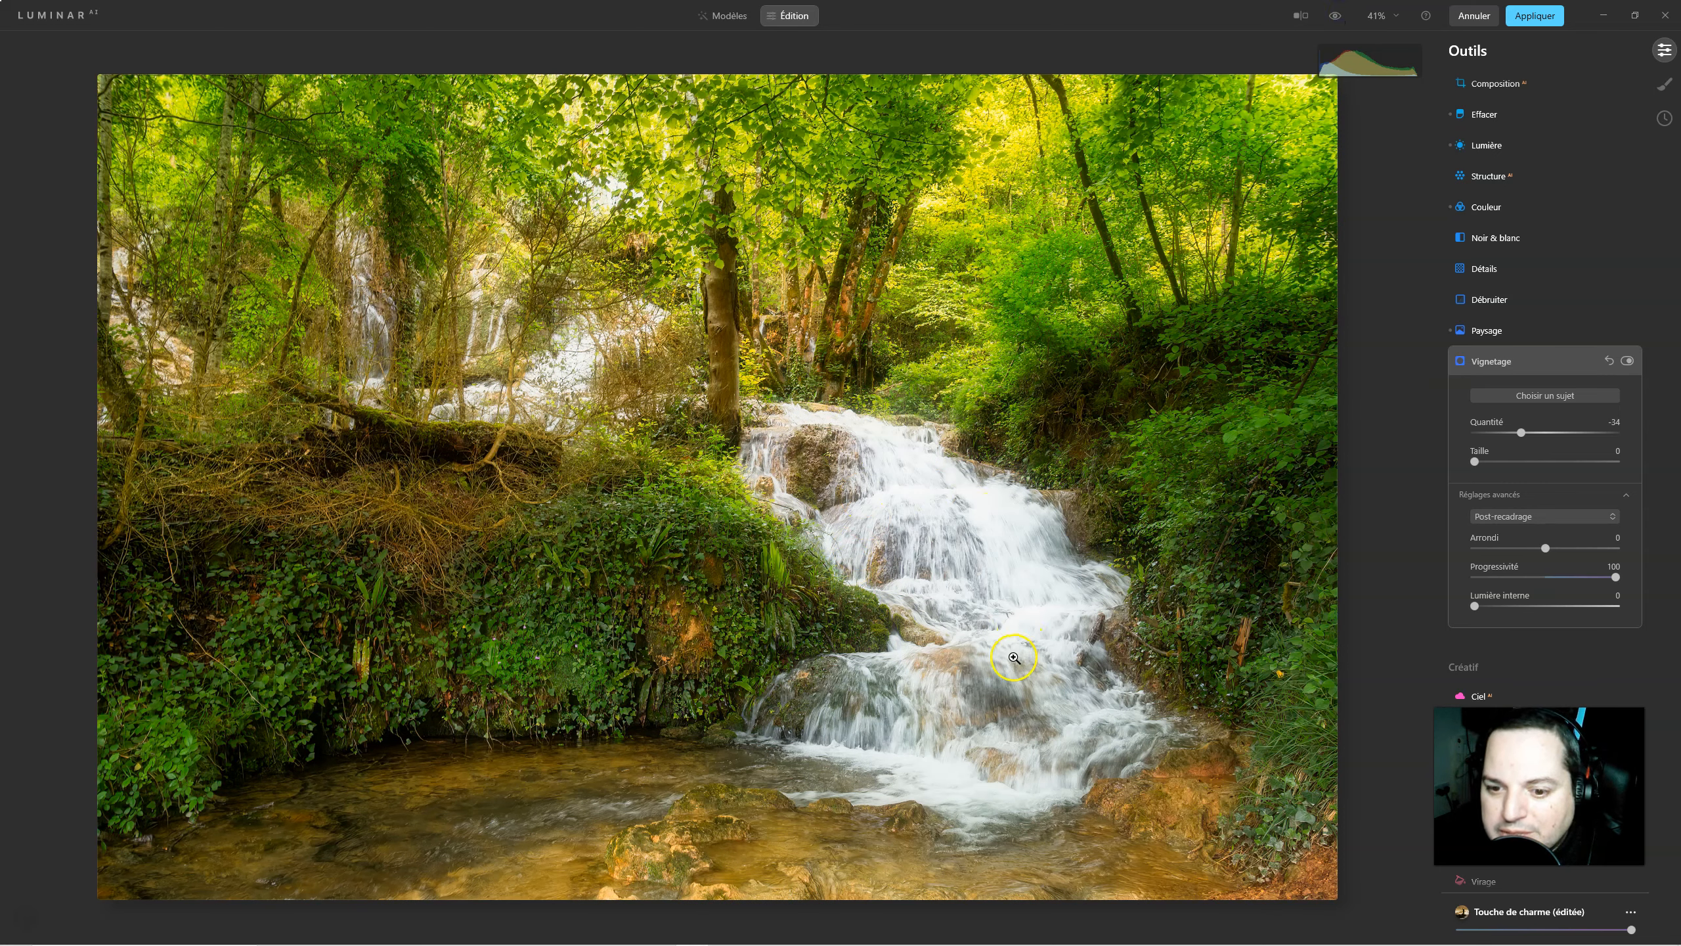
{"action": "left_click", "coordinate": [1581, 371]}
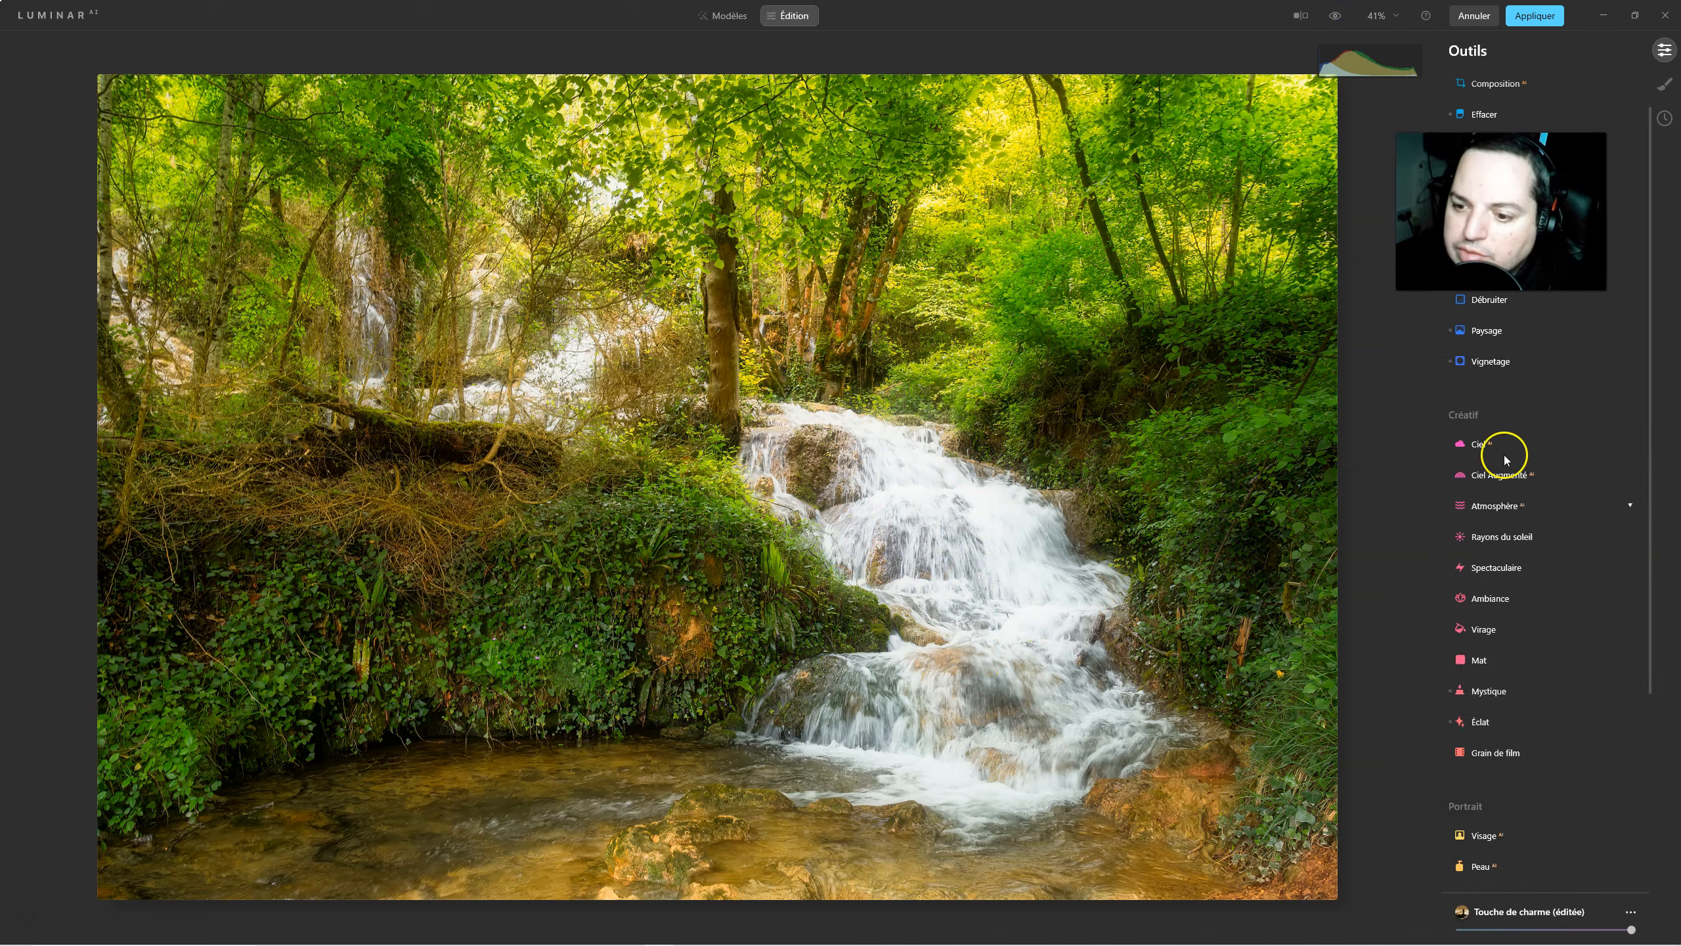
Preview the photo without the Mystique effect.
{"action": "left_click", "coordinate": [1485, 695]}
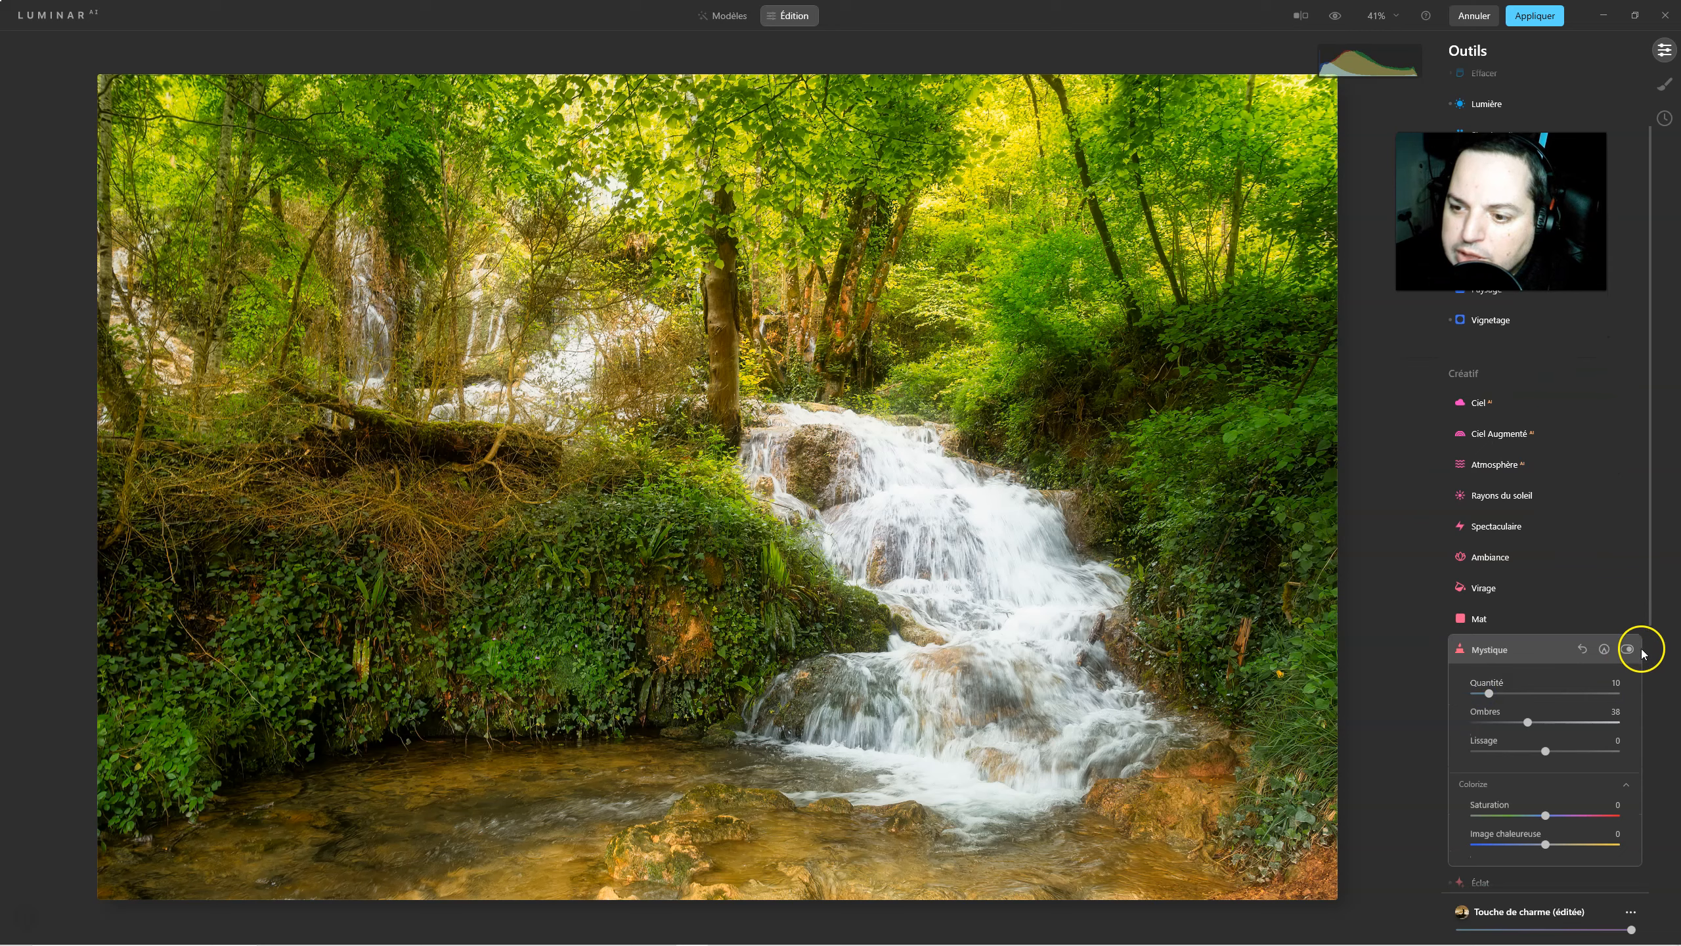
{"action": "left_click", "coordinate": [1627, 649]}
{"action": "left_click", "coordinate": [1627, 649]}
{"action": "left_click", "coordinate": [1538, 648]}
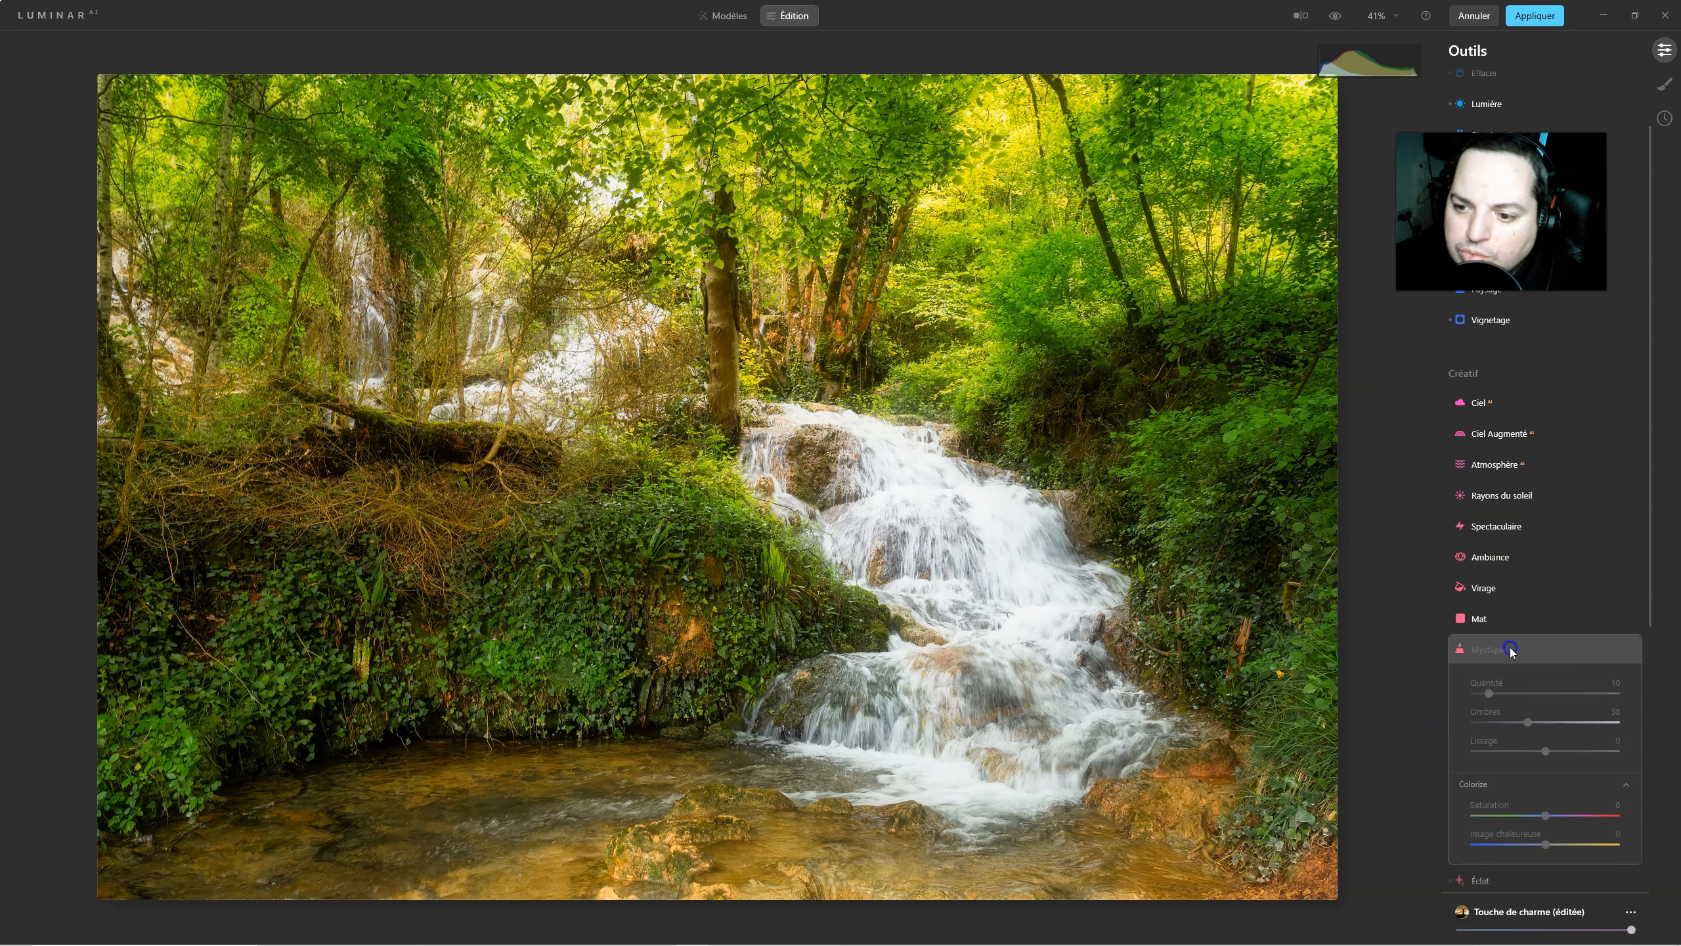
Compare the photo with and without the Éclat effect.
{"action": "left_click", "coordinate": [1486, 681]}
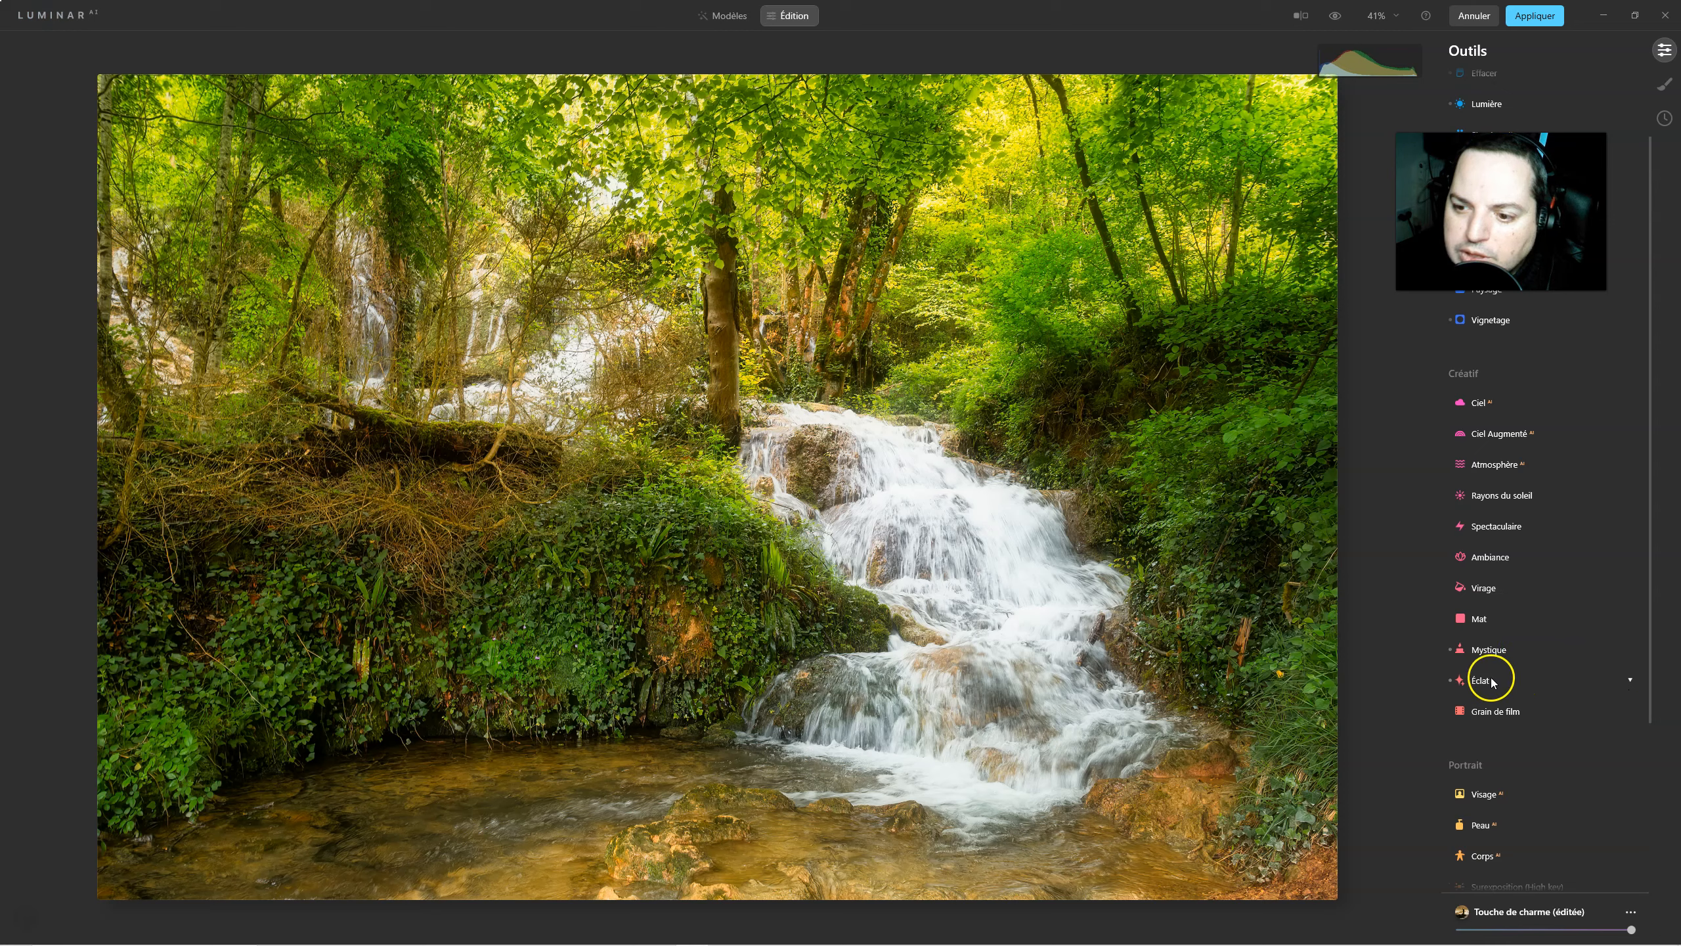
{"action": "left_click", "coordinate": [1627, 627]}
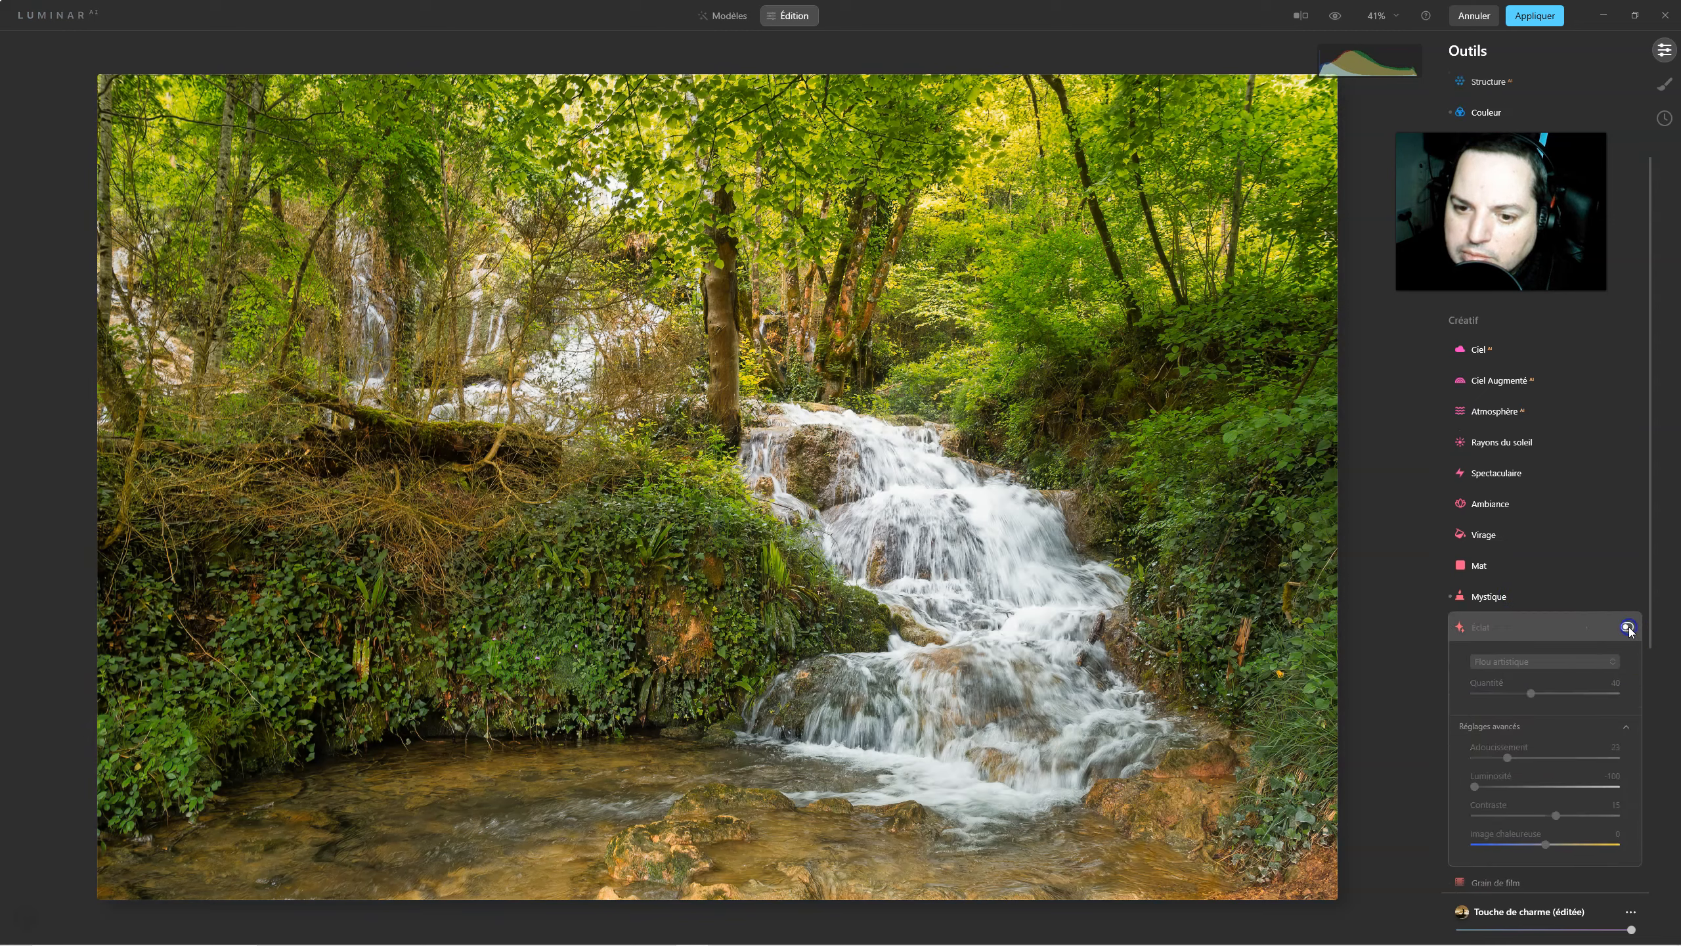
{"action": "left_click", "coordinate": [1627, 626]}
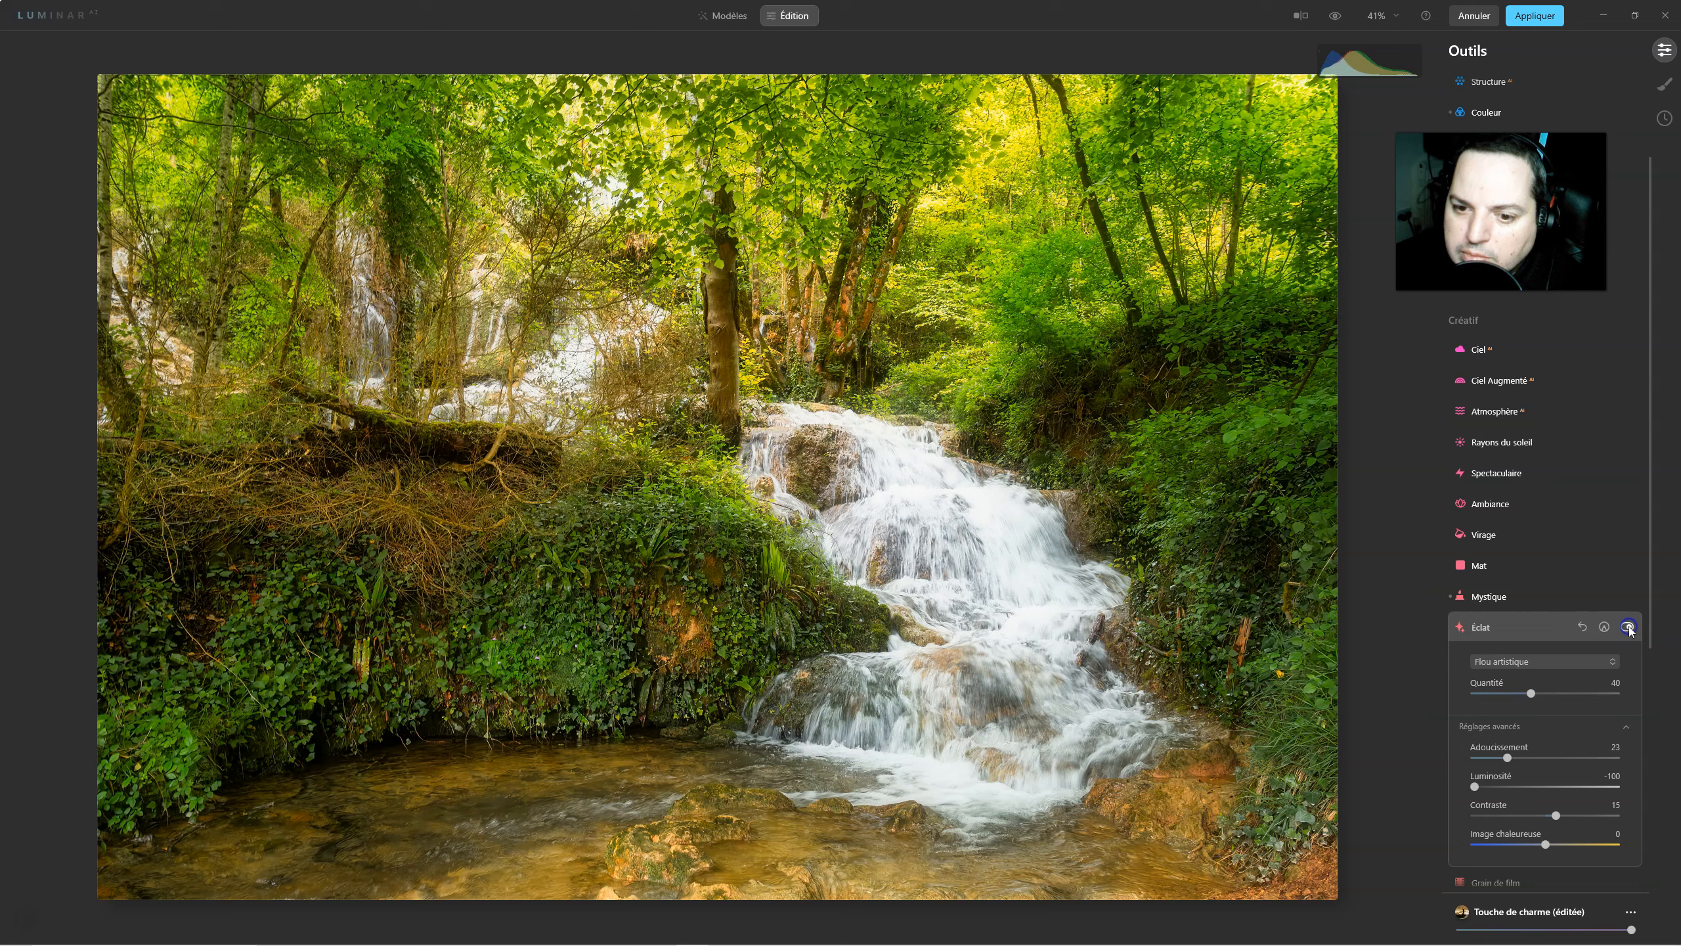
{"action": "left_click", "coordinate": [1627, 627]}
{"action": "left_click", "coordinate": [1627, 626]}
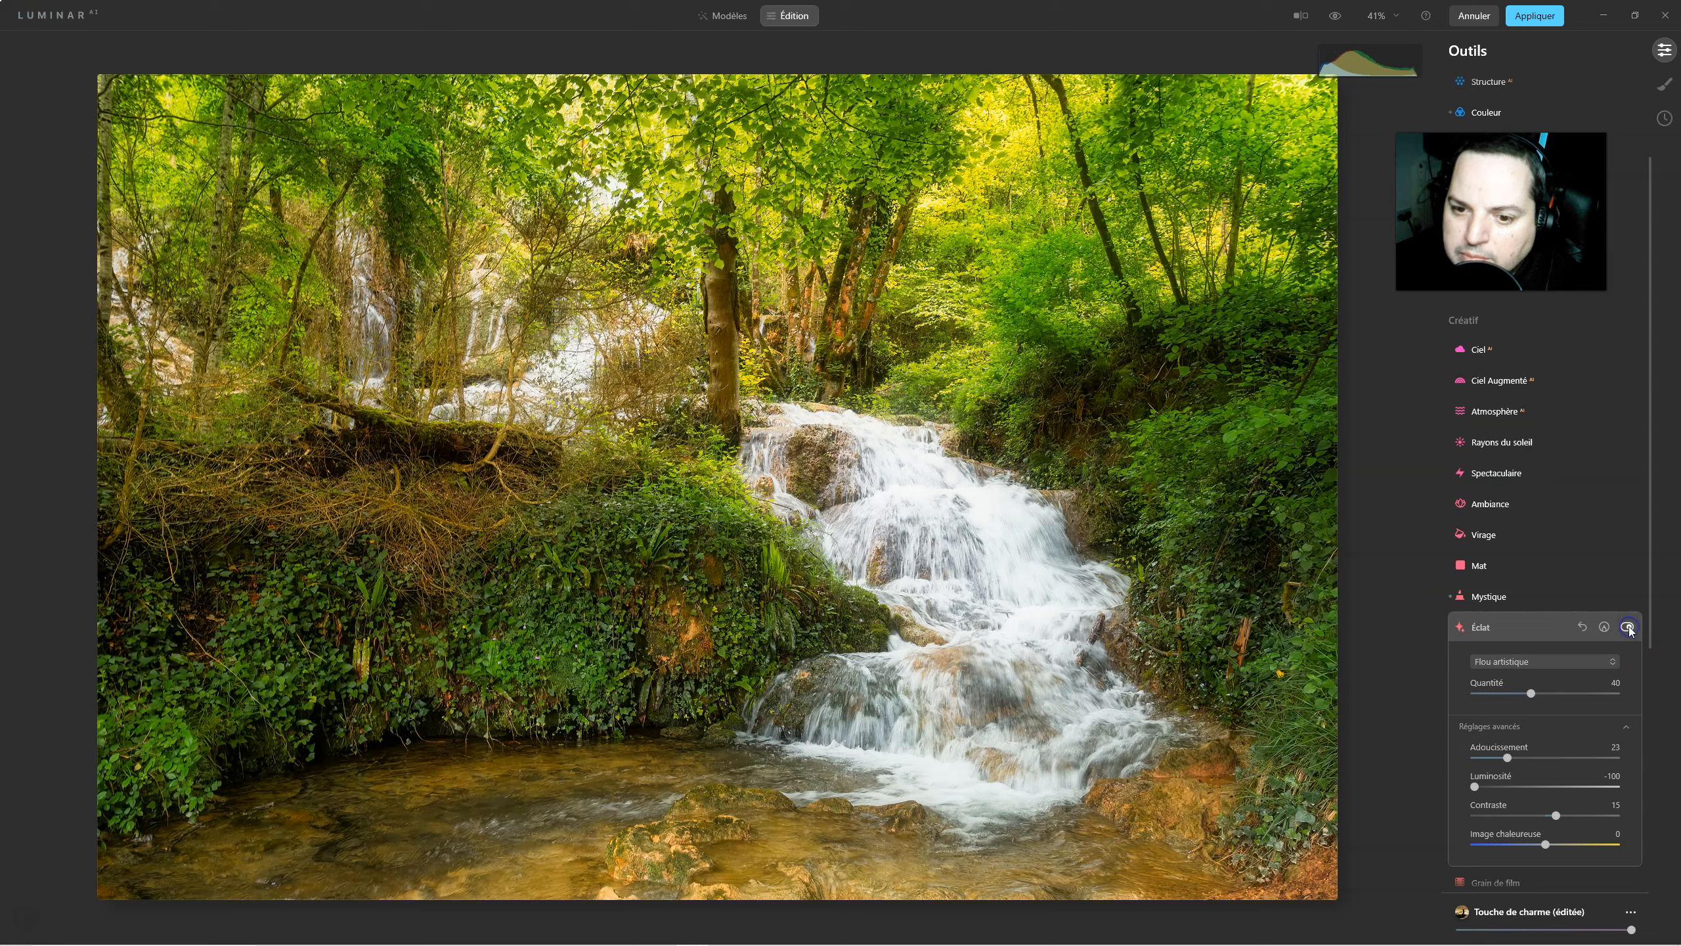
Switch the Mystique effect back on and close its settings.
{"action": "left_click", "coordinate": [1458, 593]}
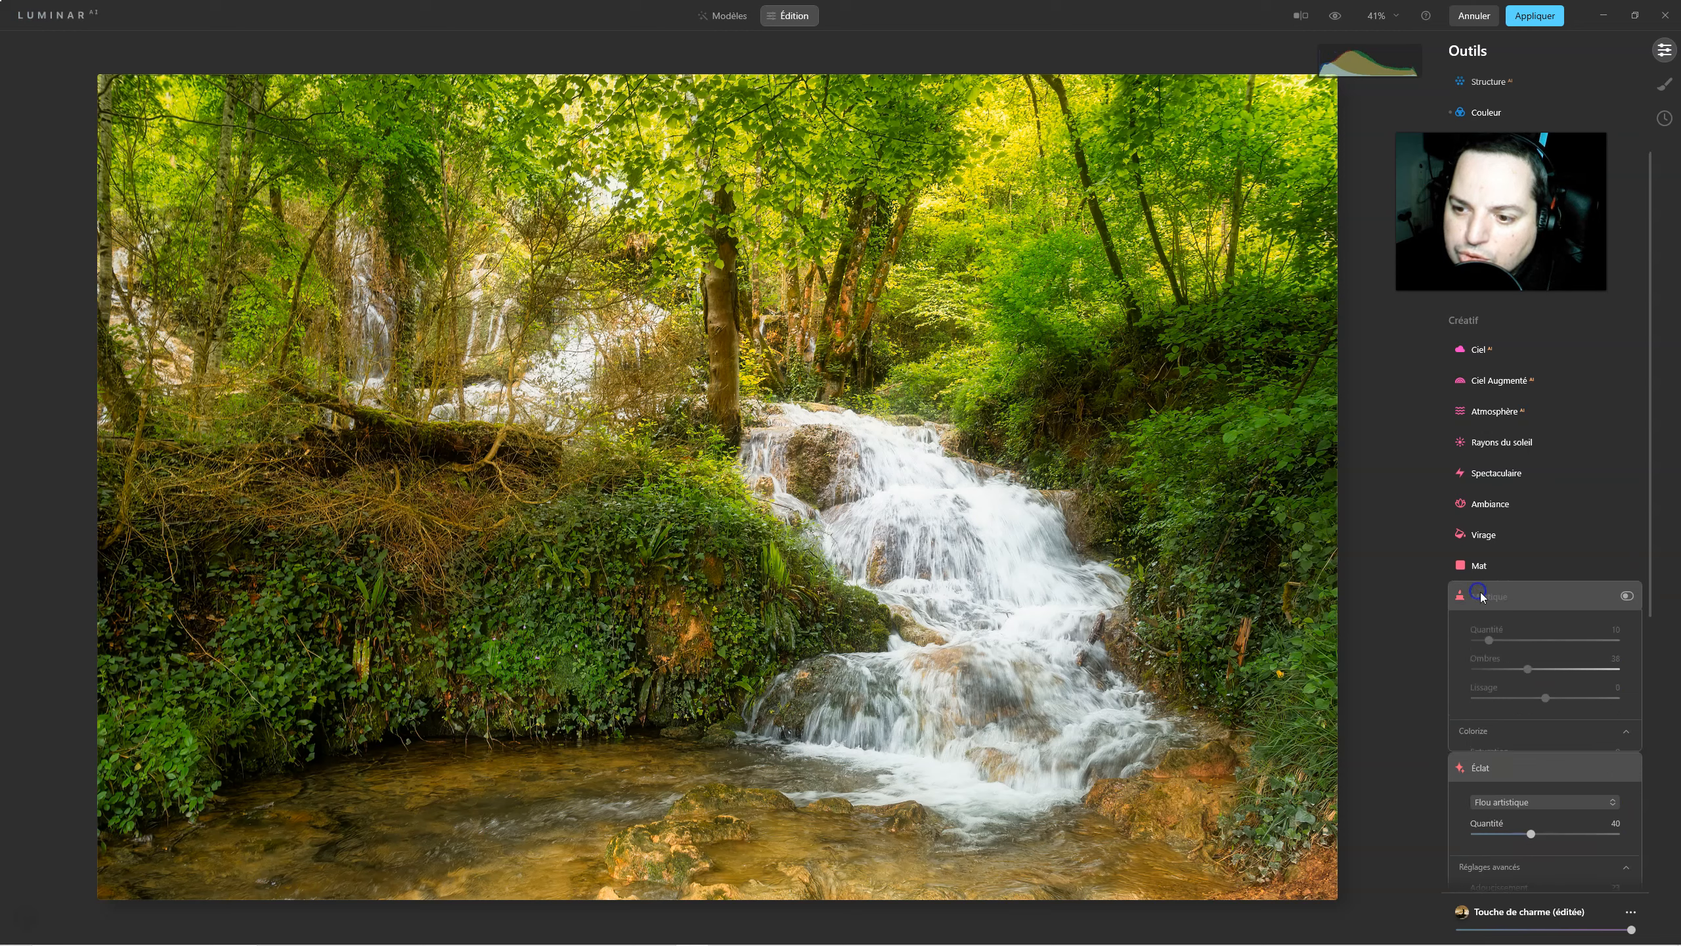
{"action": "left_click", "coordinate": [1629, 596]}
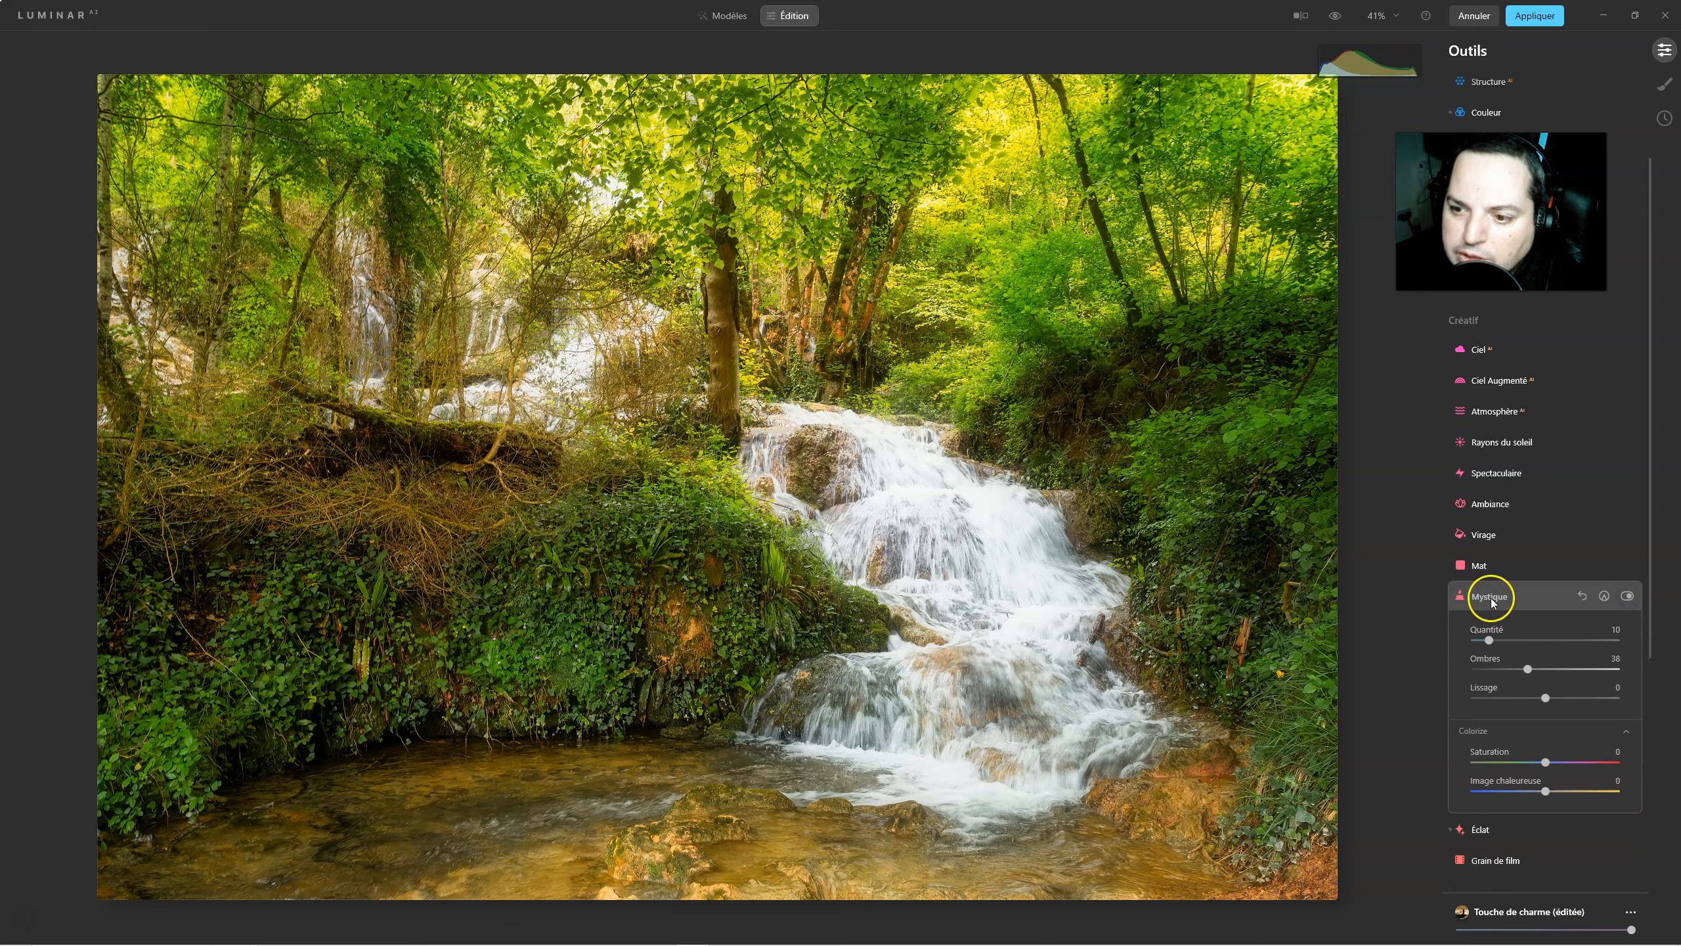
{"action": "left_click", "coordinate": [1493, 593]}
Erase the Éclat effect from the waterfall with a painted mask at Rayon 100 and Opacité 100, checking the photo with and without the effect.
{"action": "left_click", "coordinate": [1490, 629]}
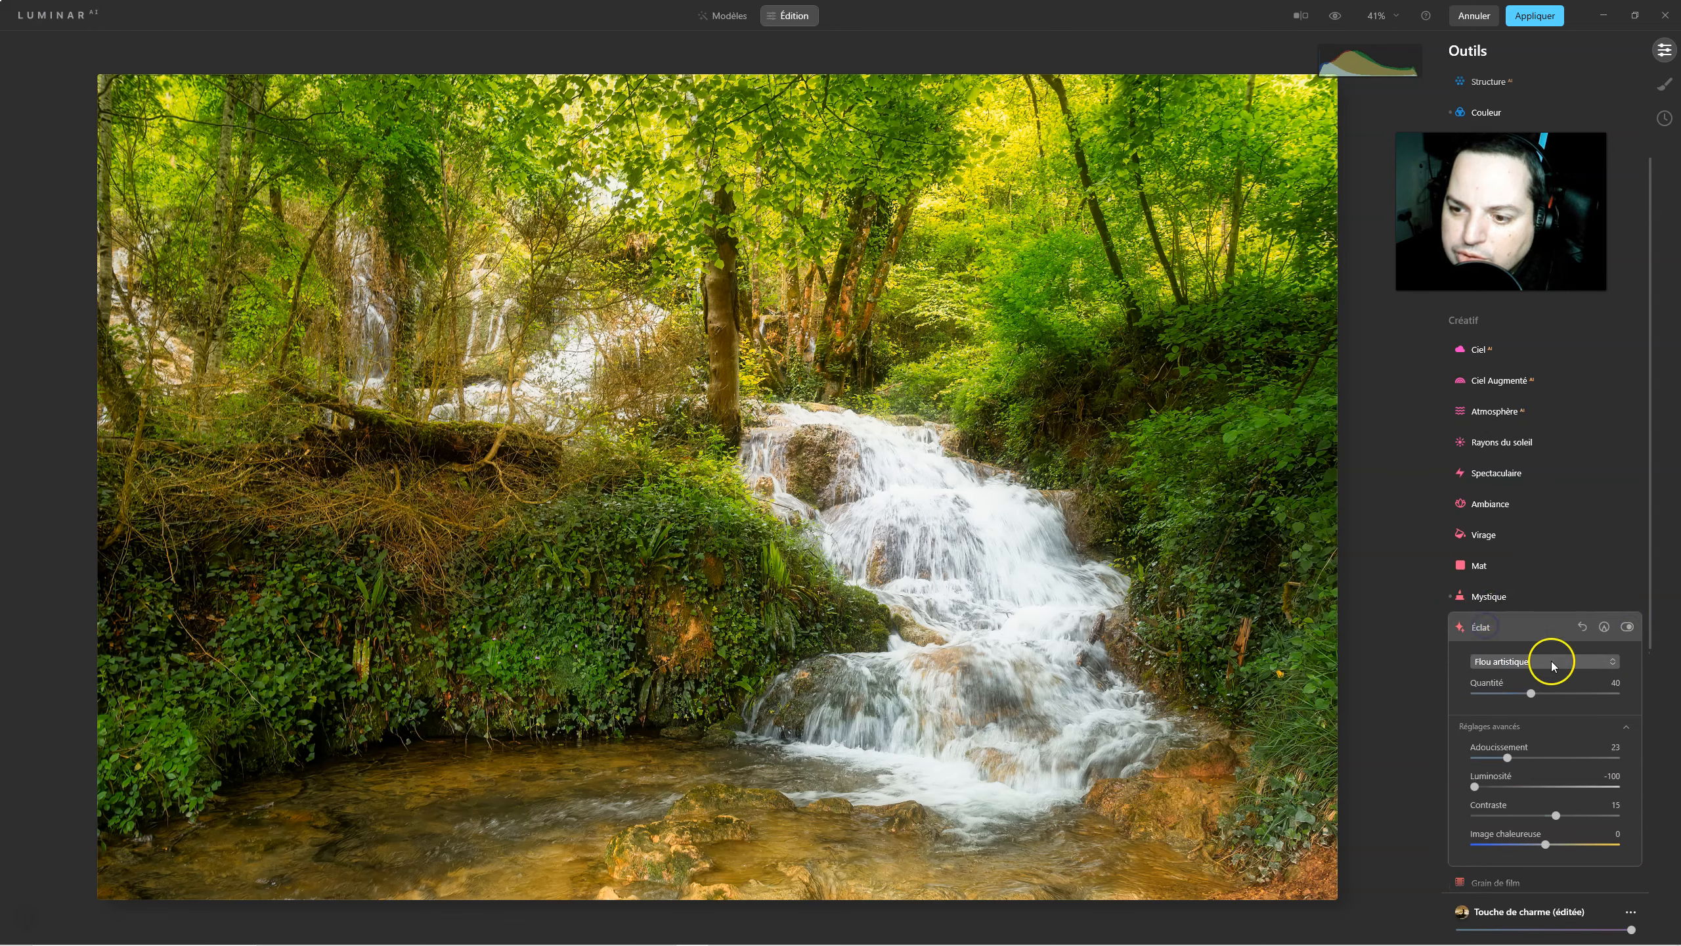
{"action": "scroll", "coordinate": [1530, 625], "scroll_direction": "down", "scroll_amount": 1}
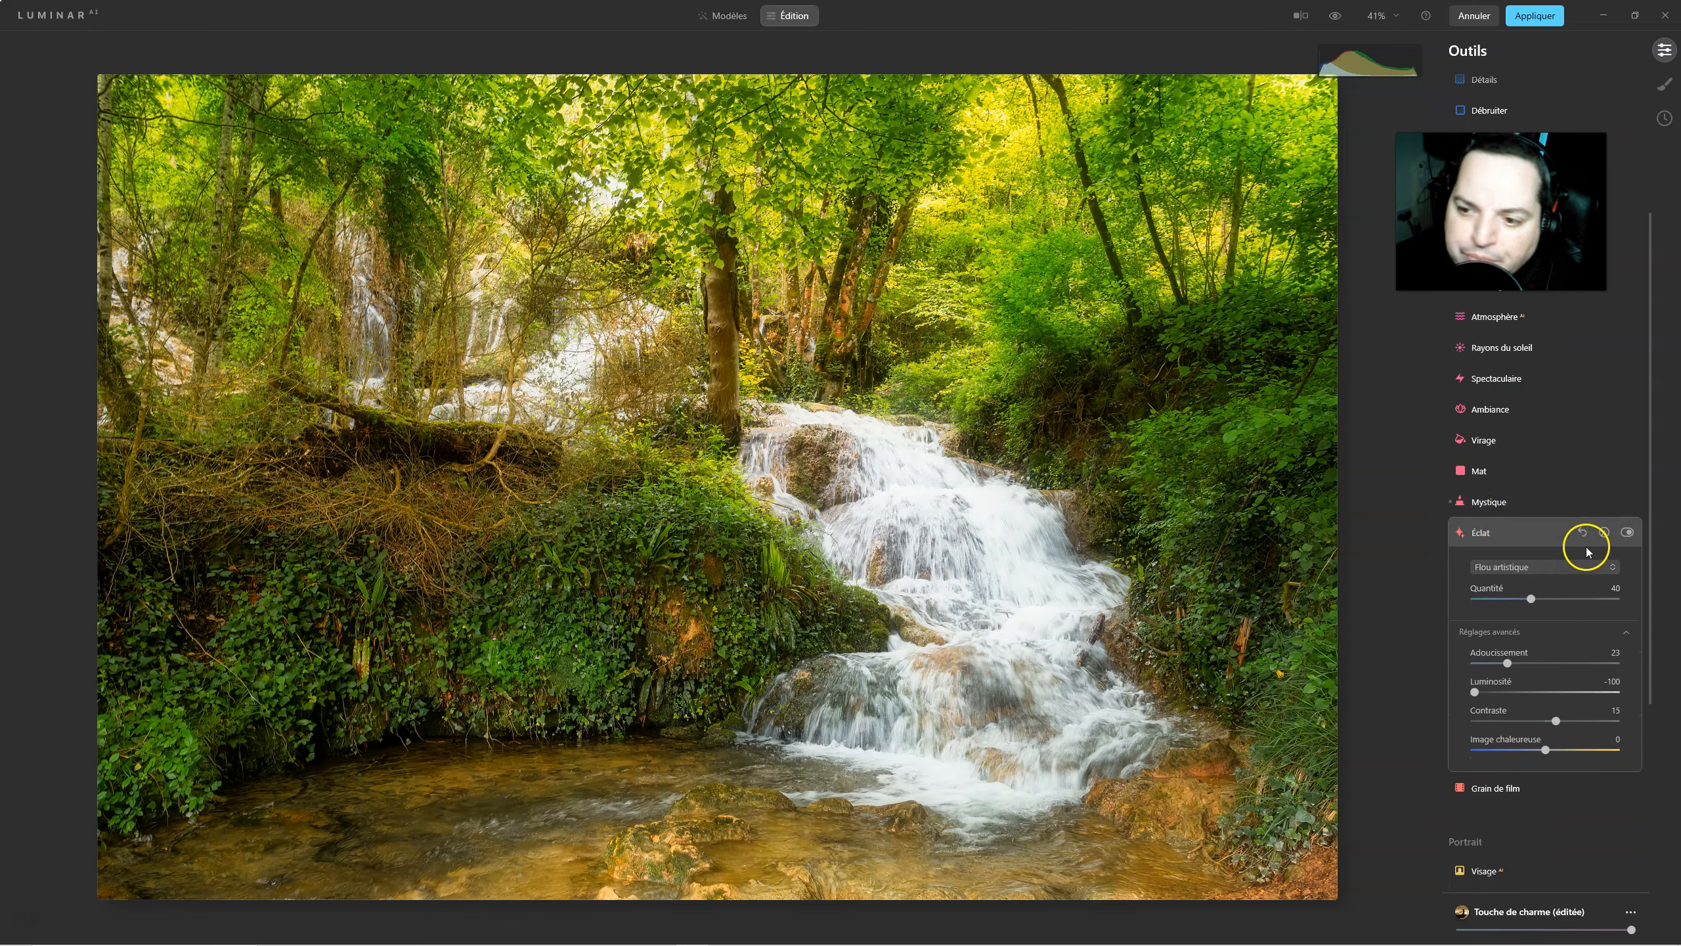
{"action": "left_click", "coordinate": [1602, 530]}
{"action": "left_click", "coordinate": [1582, 594]}
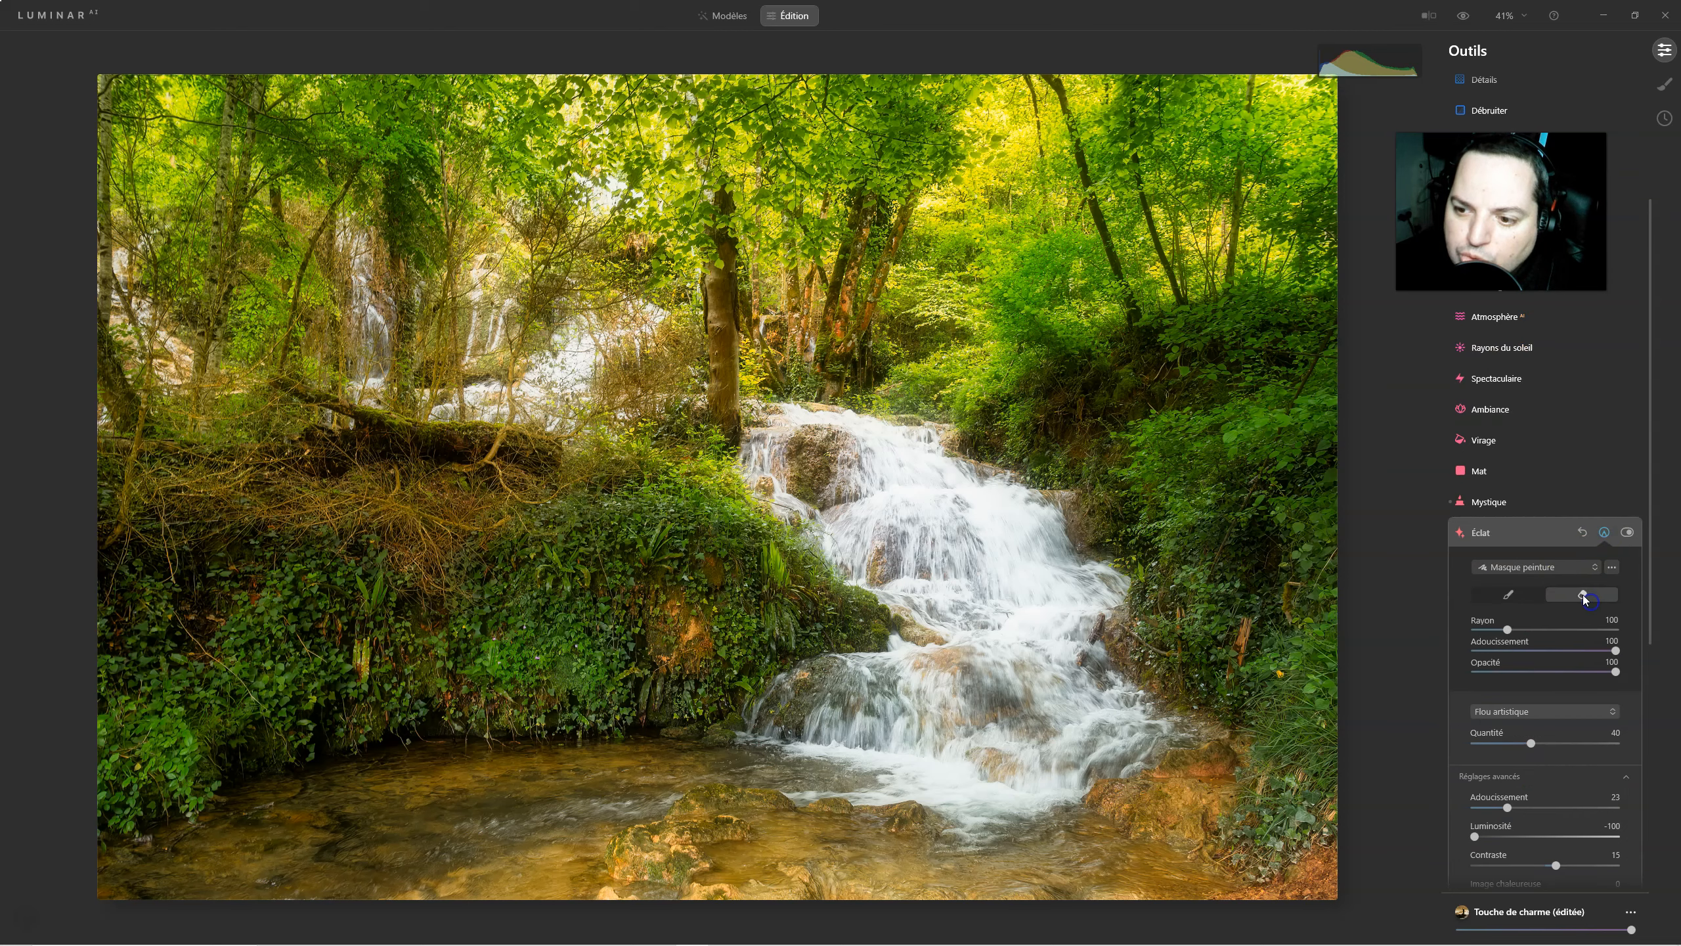
{"action": "mouse_move", "coordinate": [915, 481]}
{"action": "left_mouse_down"}
{"action": "mouse_move", "coordinate": [924, 523]}
{"action": "mouse_move", "coordinate": [885, 451]}
{"action": "mouse_move", "coordinate": [802, 424]}
{"action": "mouse_move", "coordinate": [769, 434]}
{"action": "mouse_move", "coordinate": [768, 474]}
{"action": "mouse_move", "coordinate": [834, 457]}
{"action": "mouse_move", "coordinate": [899, 530]}
{"action": "mouse_move", "coordinate": [859, 532]}
{"action": "mouse_move", "coordinate": [943, 639]}
{"action": "mouse_move", "coordinate": [922, 679]}
{"action": "mouse_move", "coordinate": [839, 681]}
{"action": "mouse_move", "coordinate": [823, 711]}
{"action": "mouse_move", "coordinate": [1015, 728]}
{"action": "mouse_move", "coordinate": [987, 654]}
{"action": "mouse_move", "coordinate": [989, 574]}
{"action": "mouse_move", "coordinate": [943, 494]}
{"action": "mouse_move", "coordinate": [892, 460]}
{"action": "mouse_move", "coordinate": [1065, 574]}
{"action": "mouse_move", "coordinate": [1071, 621]}
{"action": "mouse_move", "coordinate": [1092, 599]}
{"action": "mouse_move", "coordinate": [1051, 652]}
{"action": "mouse_move", "coordinate": [1053, 683]}
{"action": "mouse_move", "coordinate": [1010, 615]}
{"action": "mouse_move", "coordinate": [1059, 692]}
{"action": "mouse_move", "coordinate": [1100, 711]}
{"action": "mouse_move", "coordinate": [1098, 689]}
{"action": "mouse_move", "coordinate": [1065, 776]}
{"action": "mouse_move", "coordinate": [996, 792]}
{"action": "mouse_move", "coordinate": [816, 747]}
{"action": "mouse_move", "coordinate": [918, 775]}
{"action": "mouse_move", "coordinate": [820, 788]}
{"action": "mouse_move", "coordinate": [900, 762]}
{"action": "mouse_move", "coordinate": [840, 739]}
{"action": "mouse_move", "coordinate": [816, 711]}
{"action": "mouse_move", "coordinate": [823, 677]}
{"action": "mouse_move", "coordinate": [755, 730]}
{"action": "mouse_move", "coordinate": [904, 663]}
{"action": "mouse_move", "coordinate": [935, 638]}
{"action": "mouse_move", "coordinate": [920, 604]}
{"action": "left_mouse_up"}
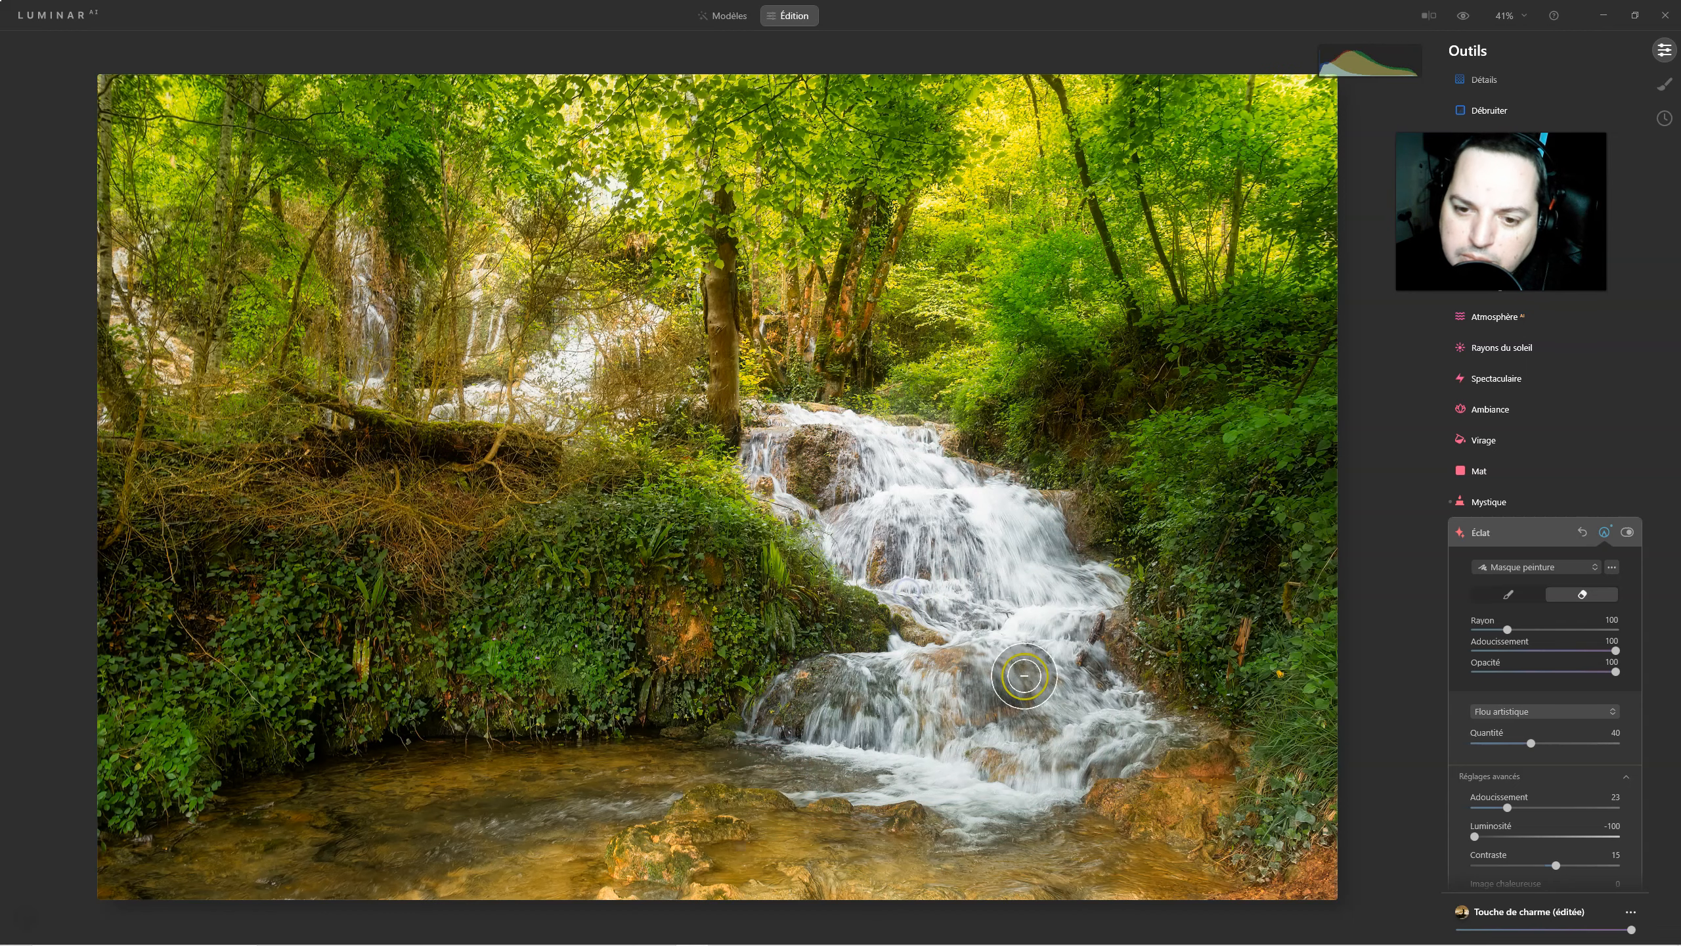
{"action": "left_click", "coordinate": [1627, 532]}
{"action": "left_click", "coordinate": [1628, 533]}
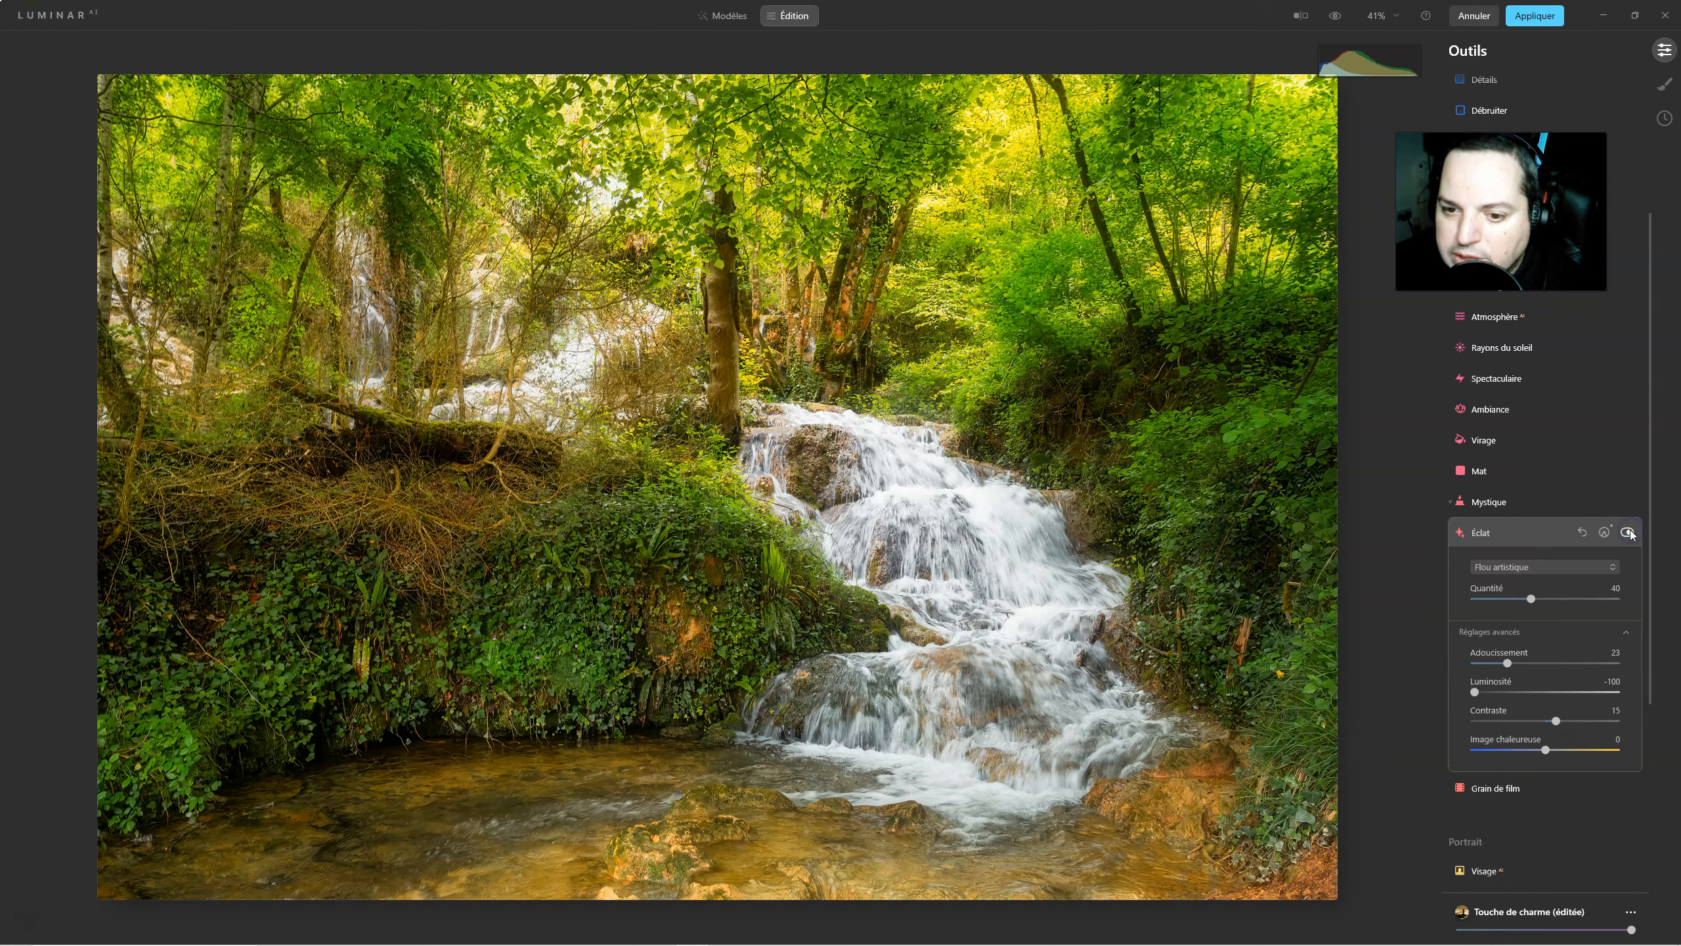
{"action": "left_click", "coordinate": [1628, 532]}
{"action": "left_click", "coordinate": [1627, 532]}
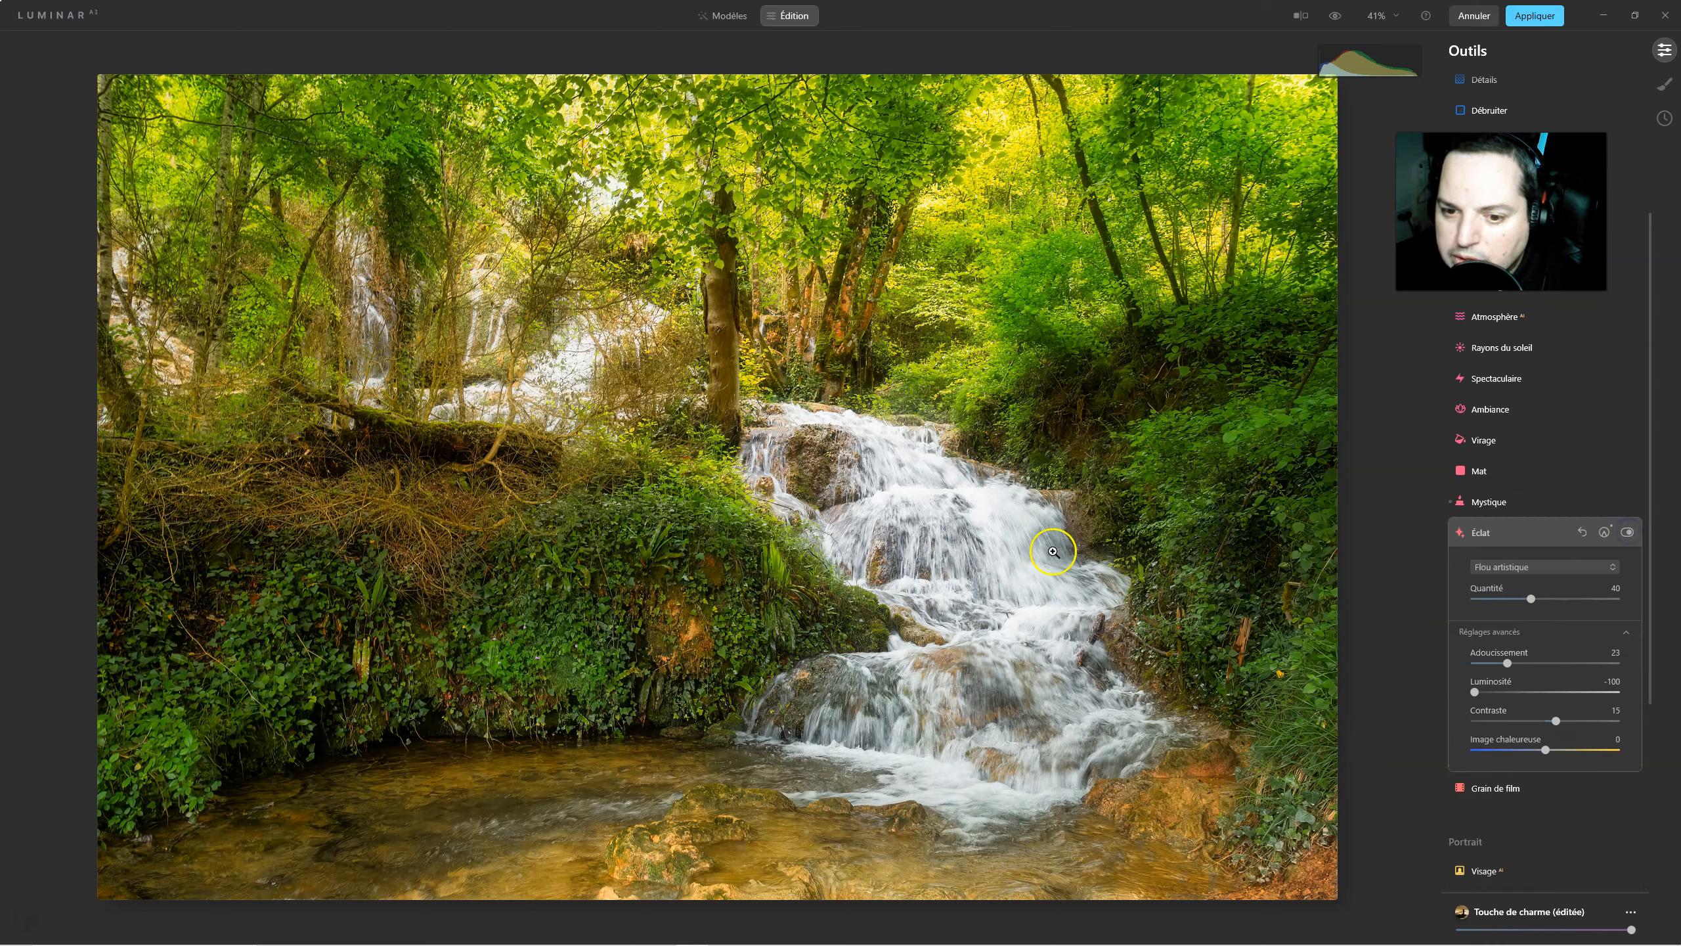
Compare the photo with and without the Mystique effect.
{"action": "left_click", "coordinate": [1496, 530]}
{"action": "left_click", "coordinate": [1490, 504]}
{"action": "left_click", "coordinate": [1627, 501]}
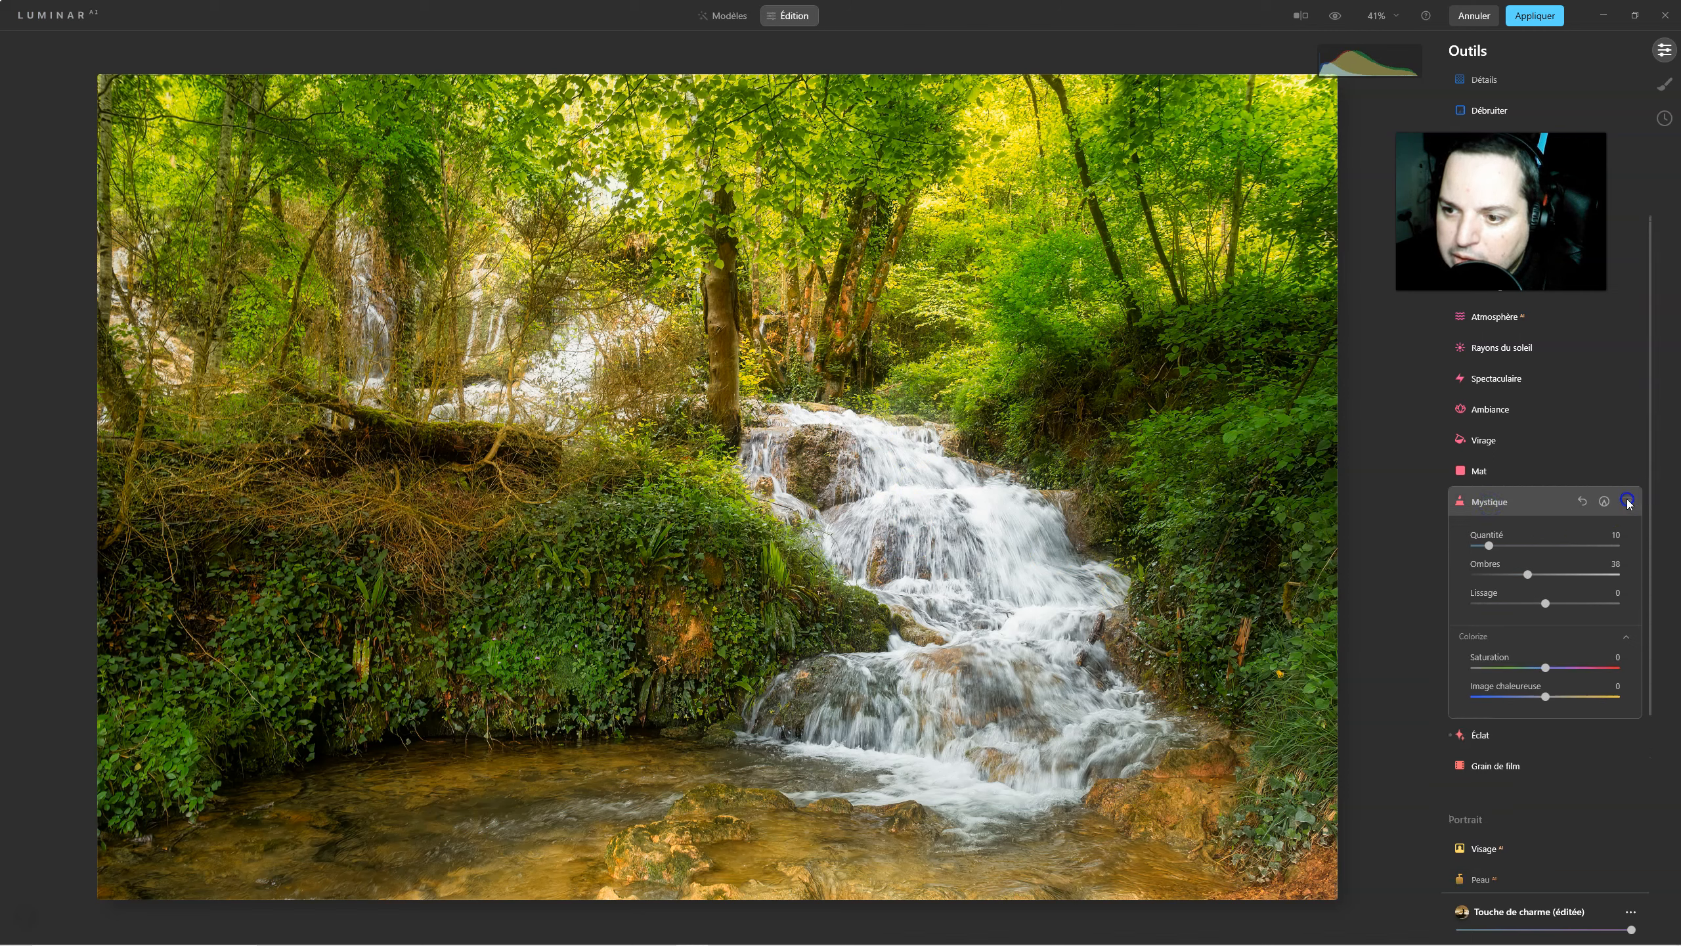
{"action": "left_click", "coordinate": [1627, 501]}
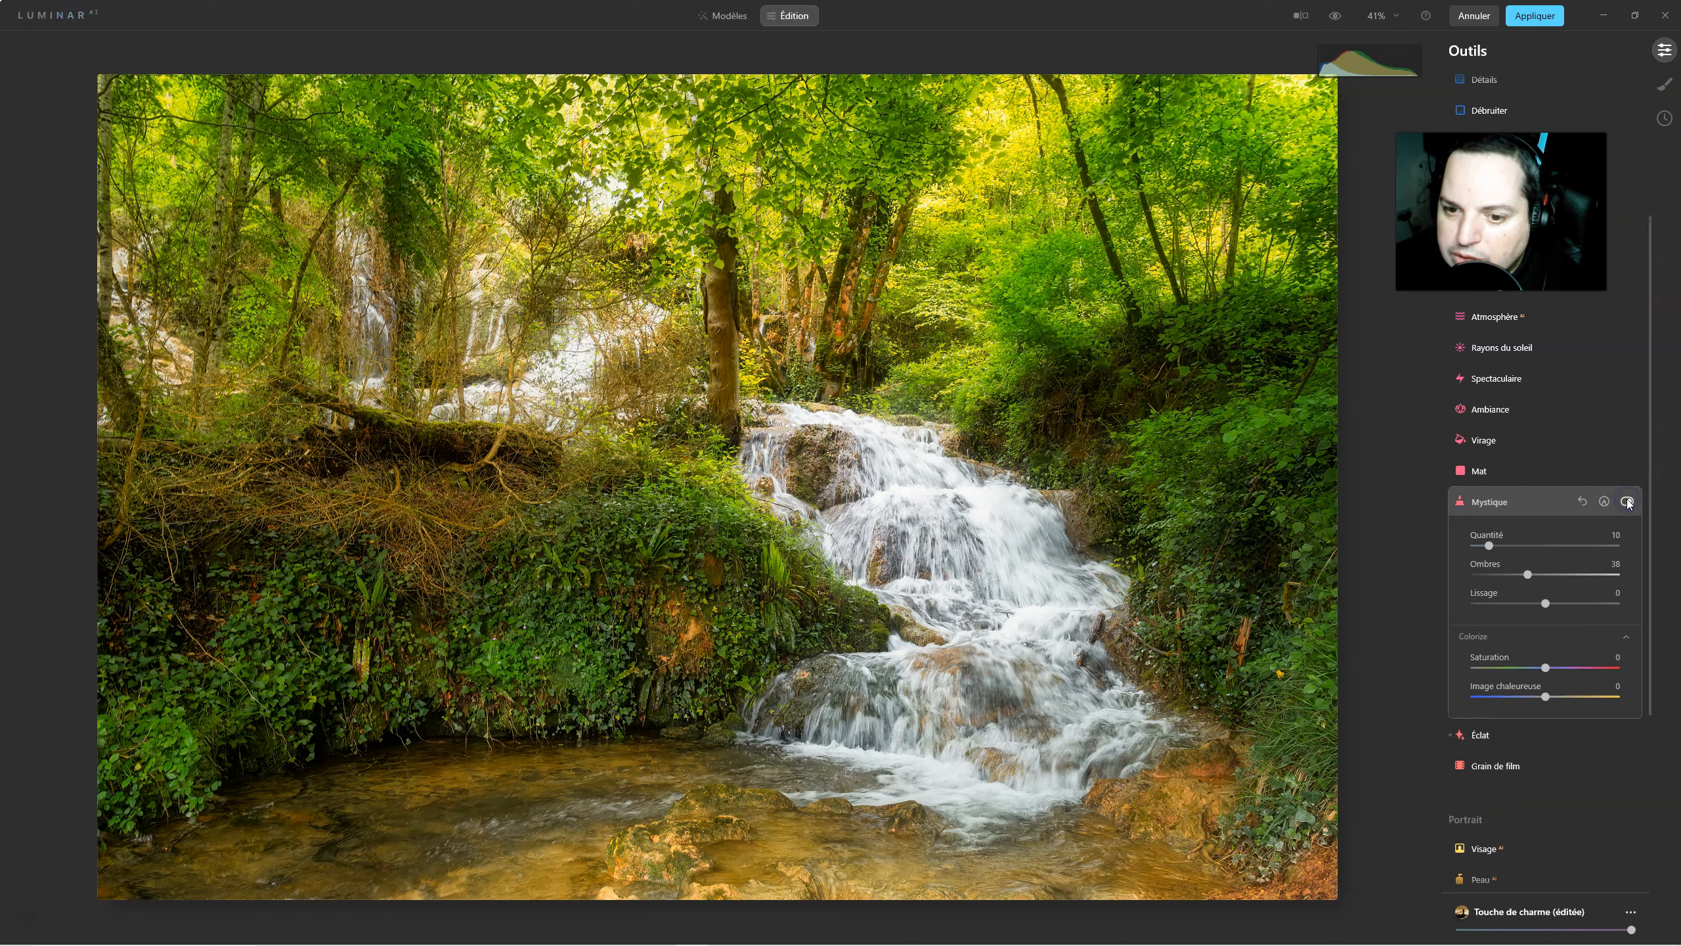
{"action": "left_click", "coordinate": [1490, 503]}
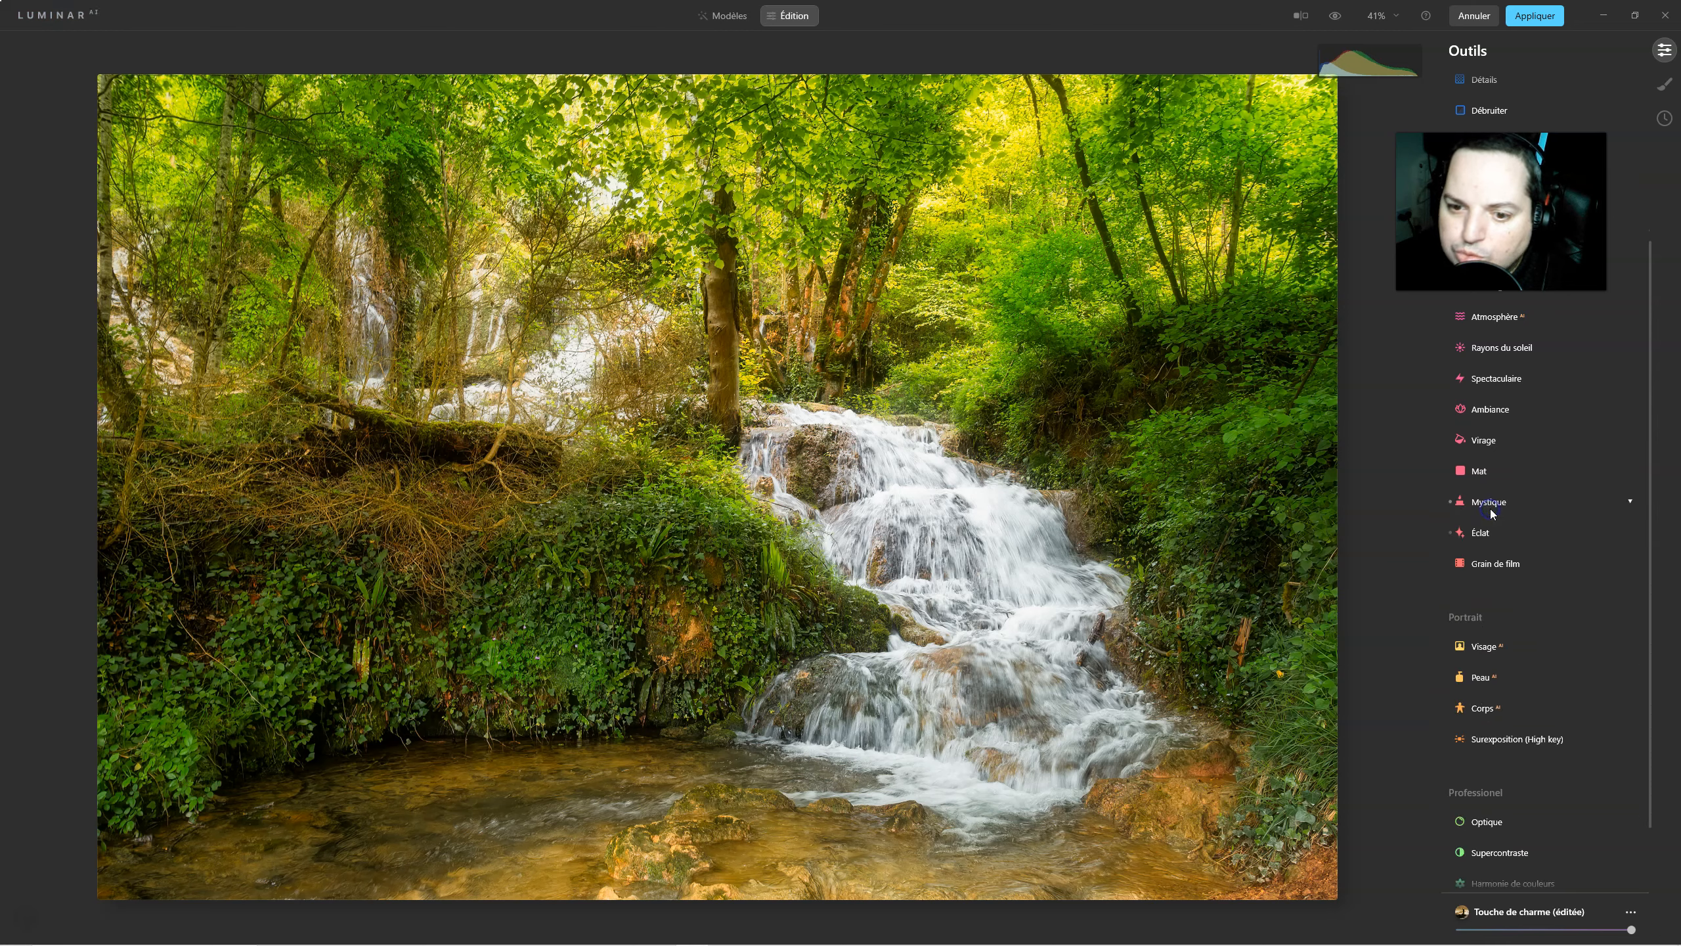
Compare the full edit with the original photo several times.
{"action": "left_click", "coordinate": [1334, 17]}
{"action": "left_click", "coordinate": [1334, 18]}
{"action": "left_click", "coordinate": [1334, 17]}
{"action": "left_click", "coordinate": [1335, 17]}
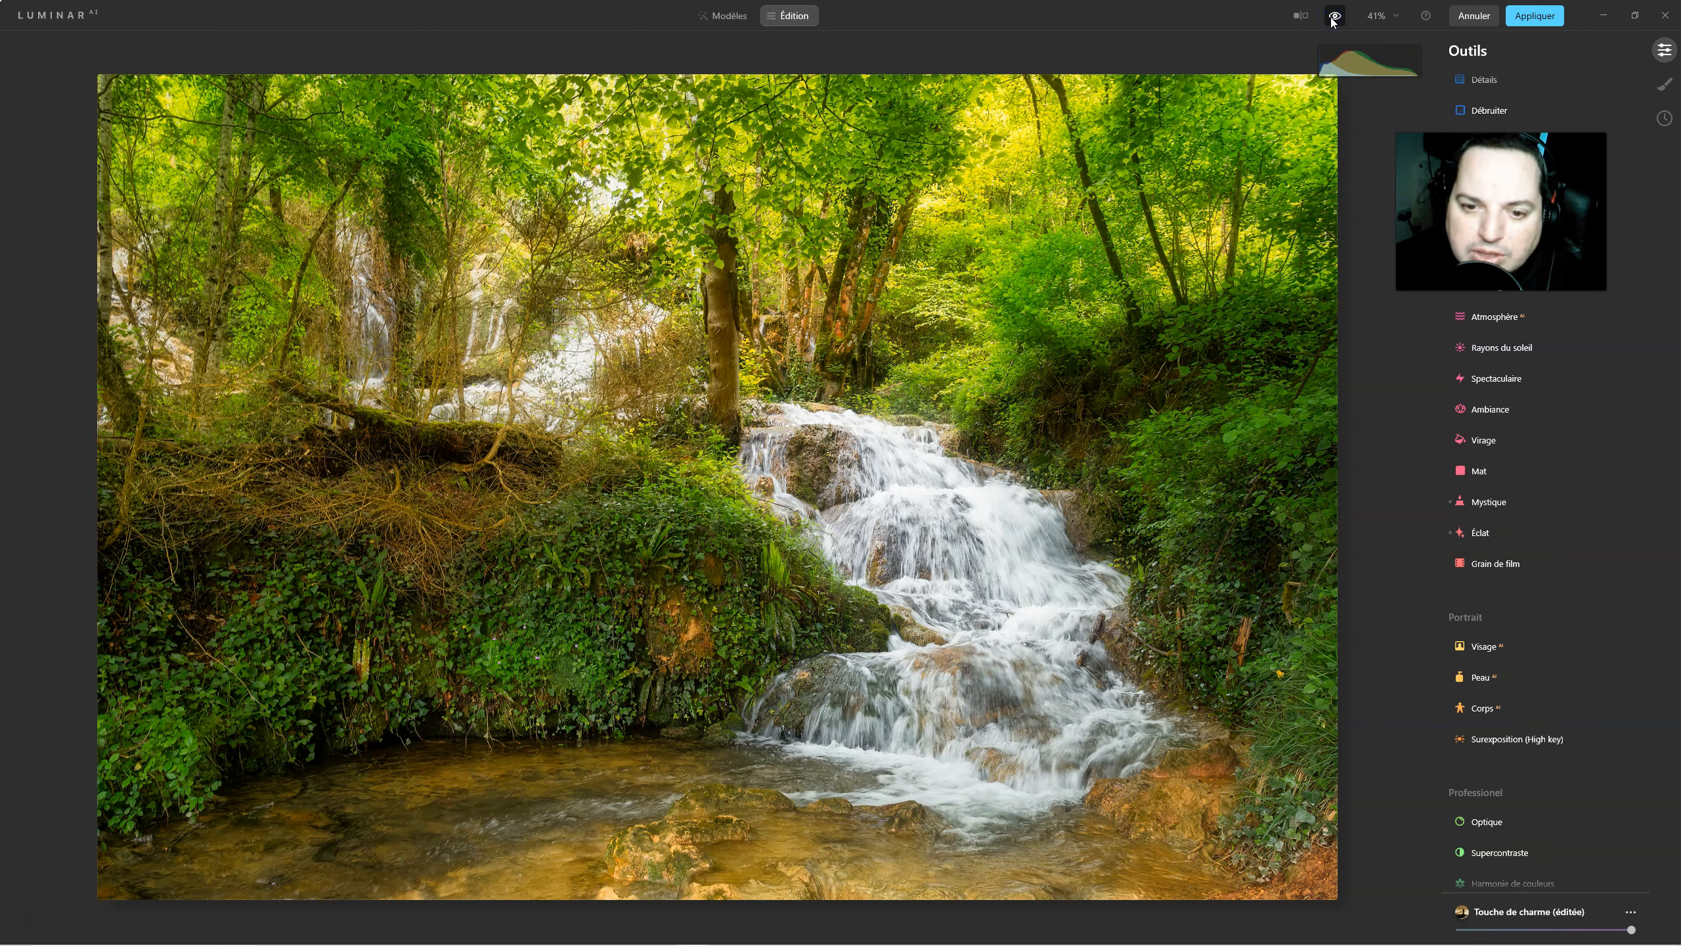
{"action": "left_click", "coordinate": [1334, 17]}
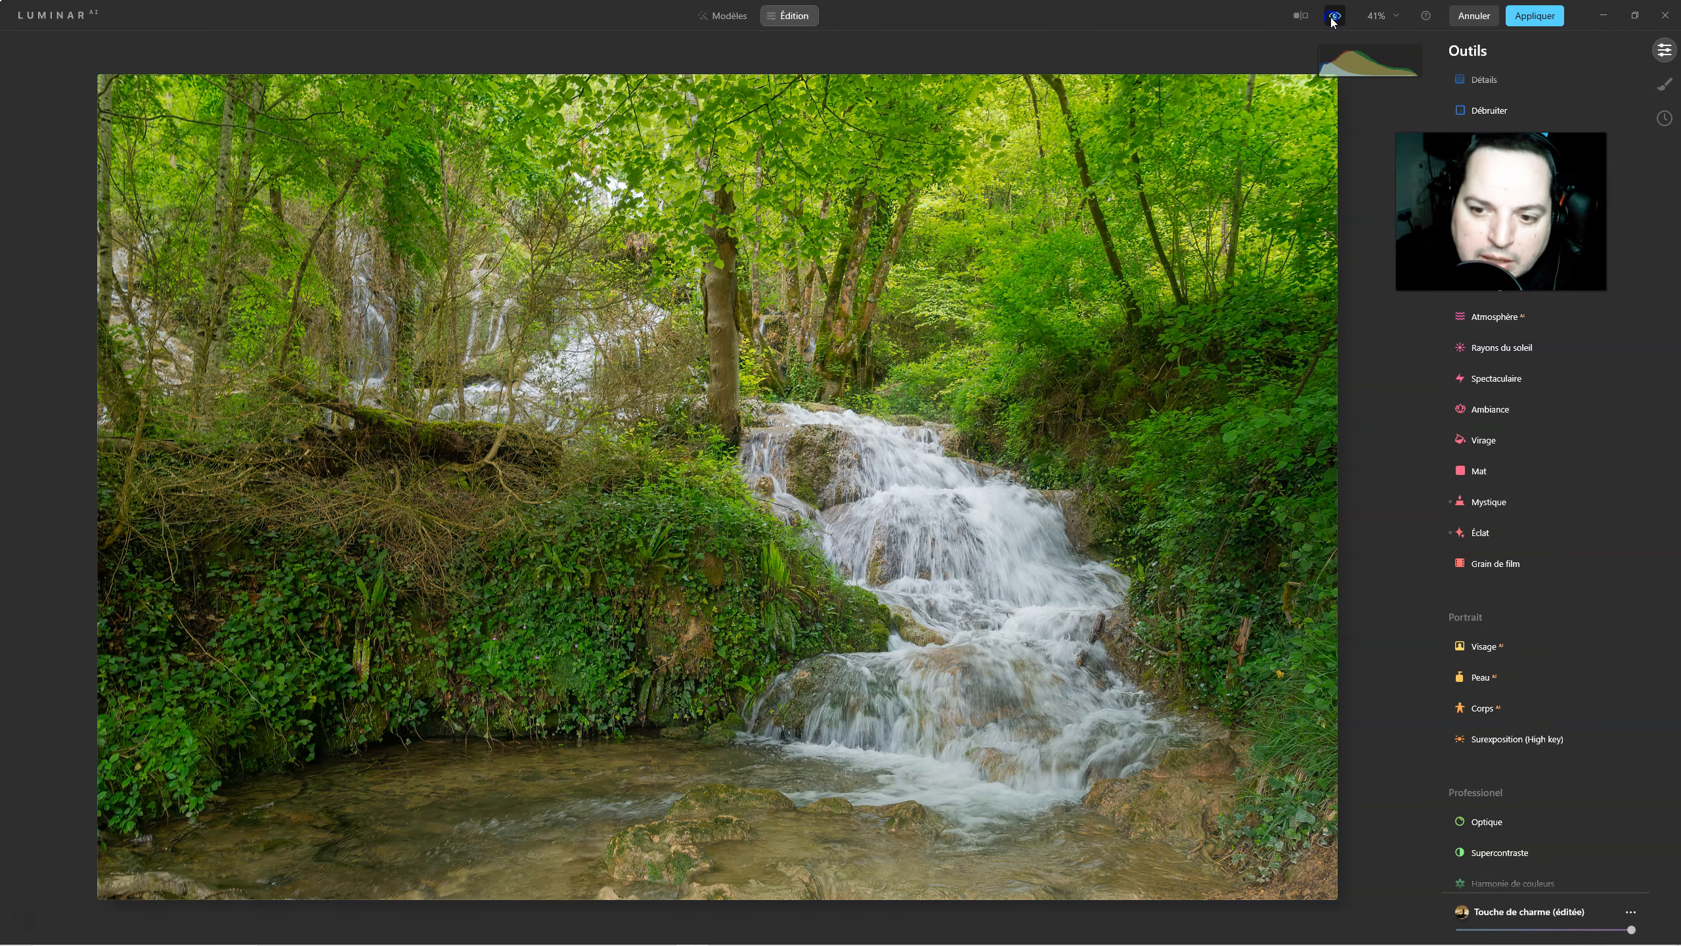
{"action": "left_click", "coordinate": [1334, 17]}
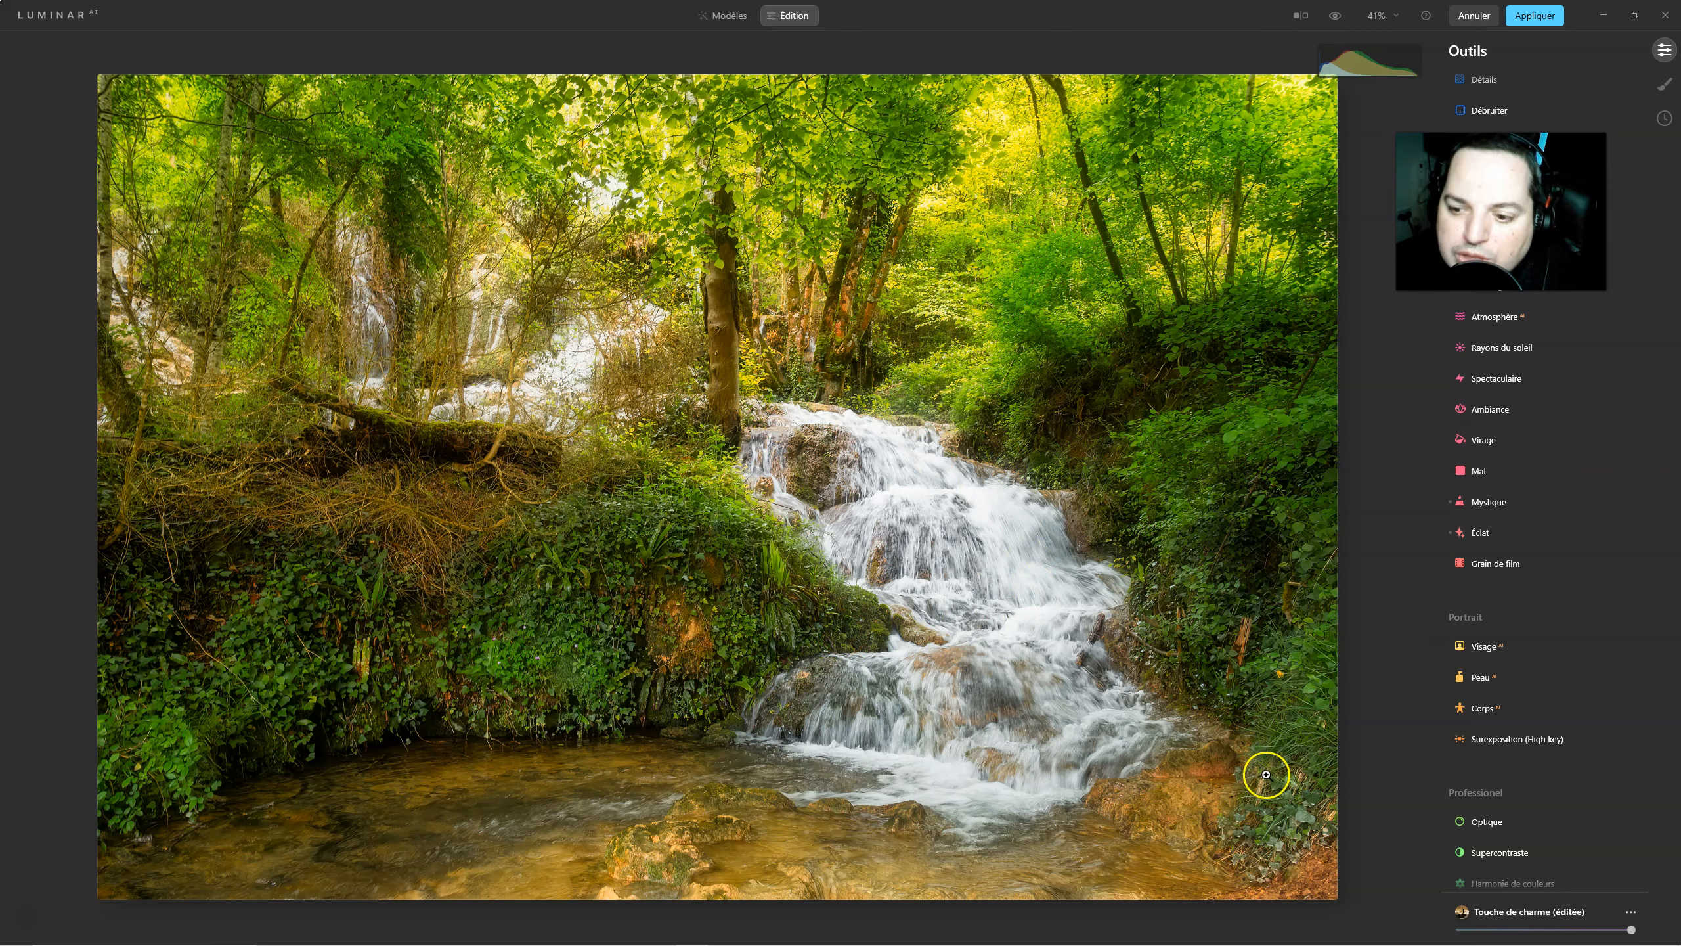
In Supercontraste, set Contraste d'ombres 41 and Balance des ombres 20, plus Points forts Contraste 43 and Tons clairs Balance 41.
{"action": "left_click", "coordinate": [1491, 853]}
{"action": "scroll", "coordinate": [1508, 830], "scroll_direction": "down", "scroll_amount": 2}
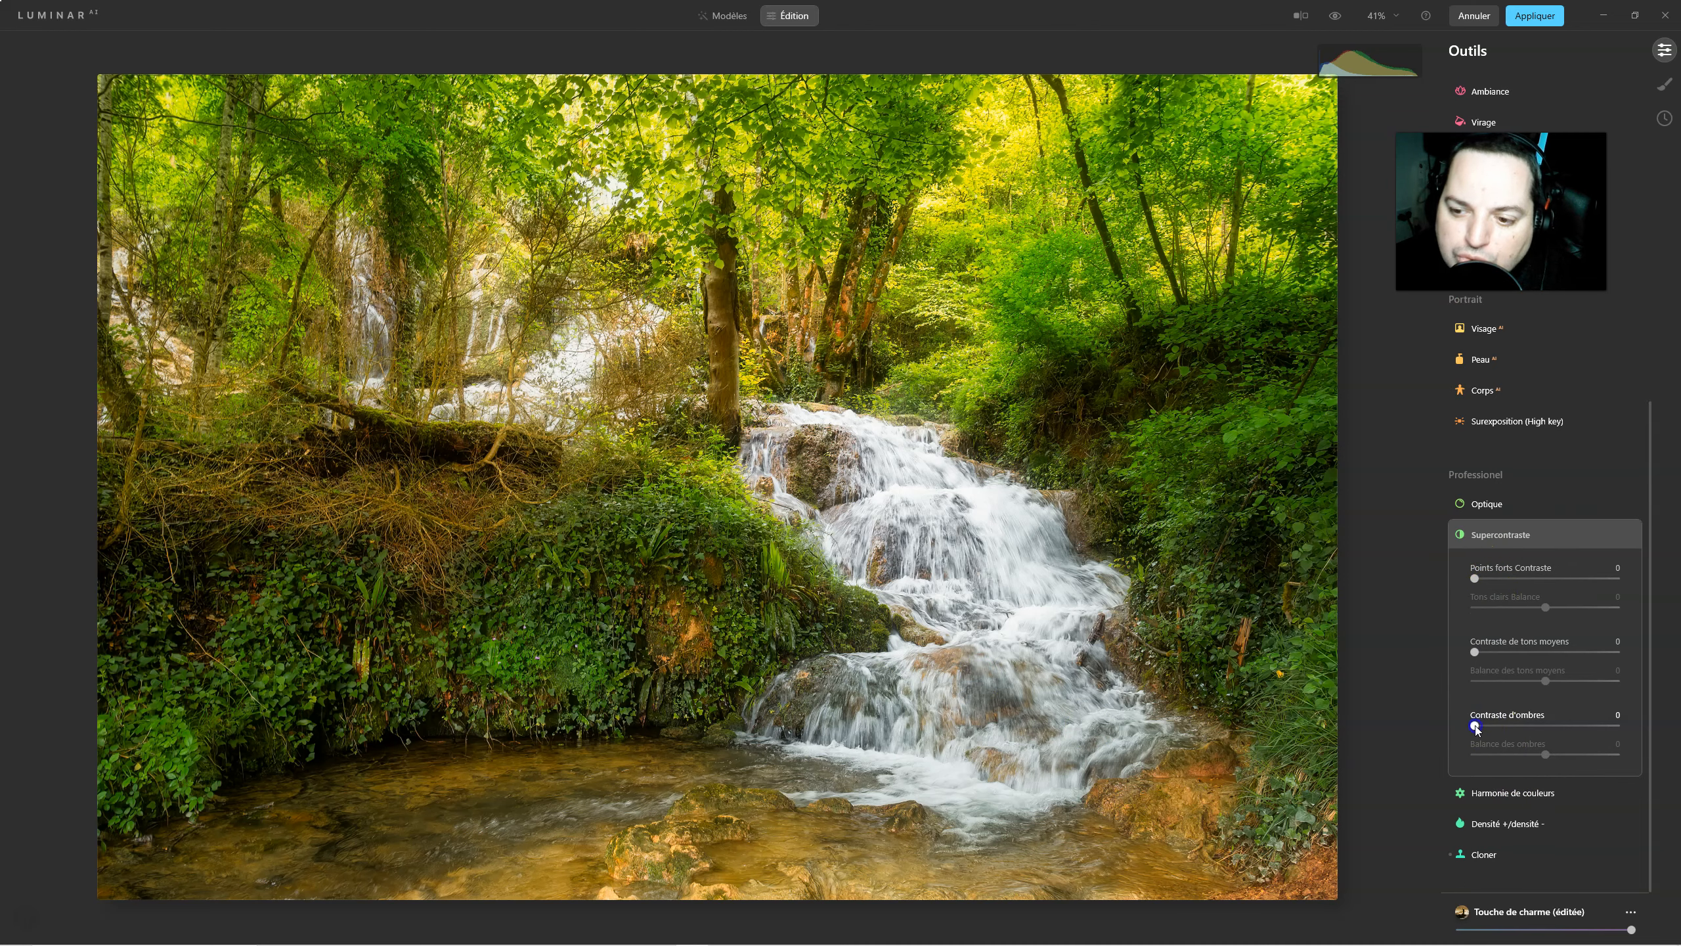
{"action": "left_click_drag", "start_coordinate": [1537, 729], "coordinate": [1570, 755]}
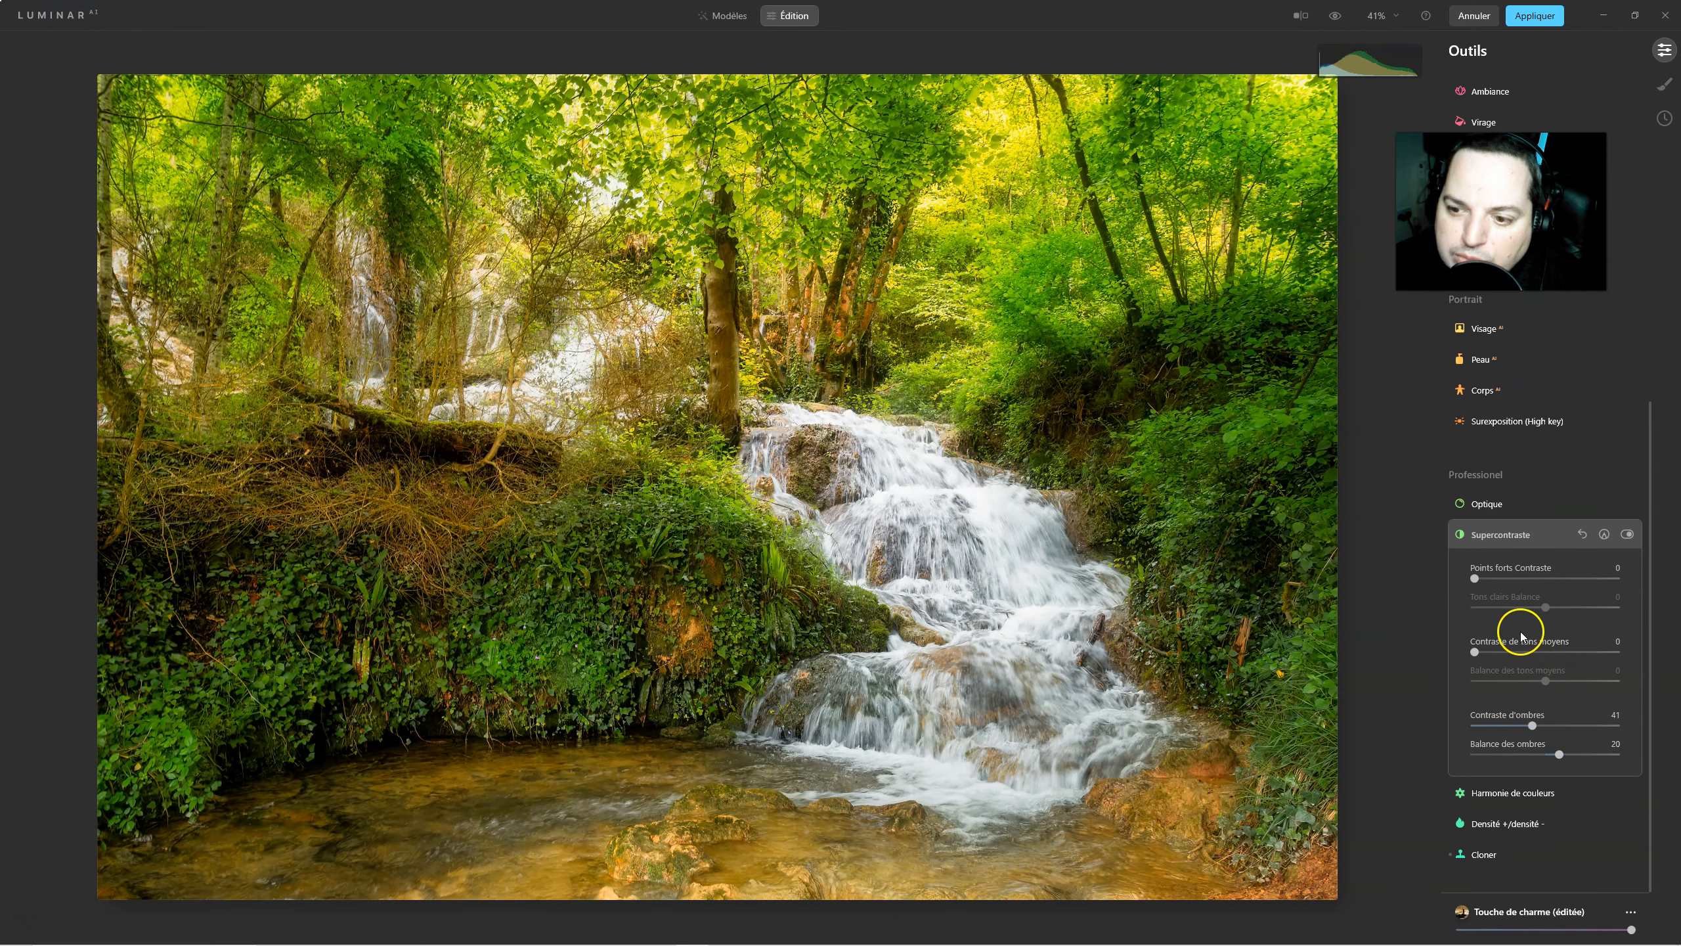
{"action": "left_click_drag", "start_coordinate": [1518, 580], "coordinate": [1577, 604]}
{"action": "left_click", "coordinate": [1546, 608]}
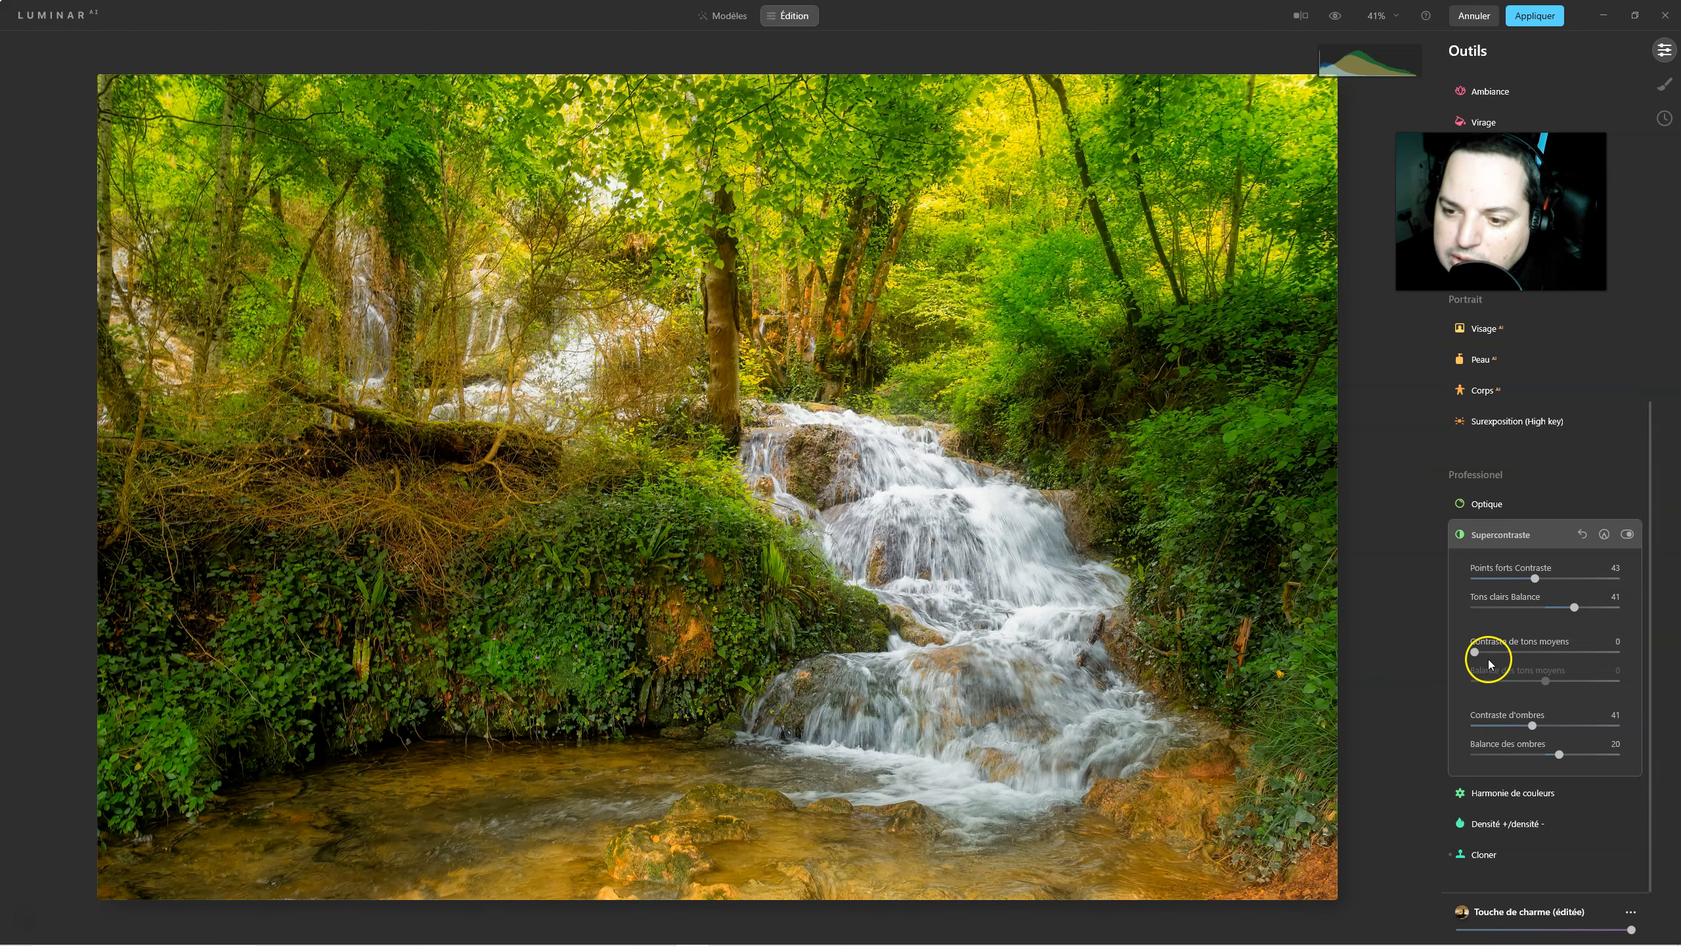
Set Supercontraste's Contraste de tons moyens to 47 and Balance des tons moyens to 12, checking the photo with and without the tool.
{"action": "left_click_drag", "start_coordinate": [1492, 656], "coordinate": [1552, 681]}
{"action": "left_click", "coordinate": [1545, 681]}
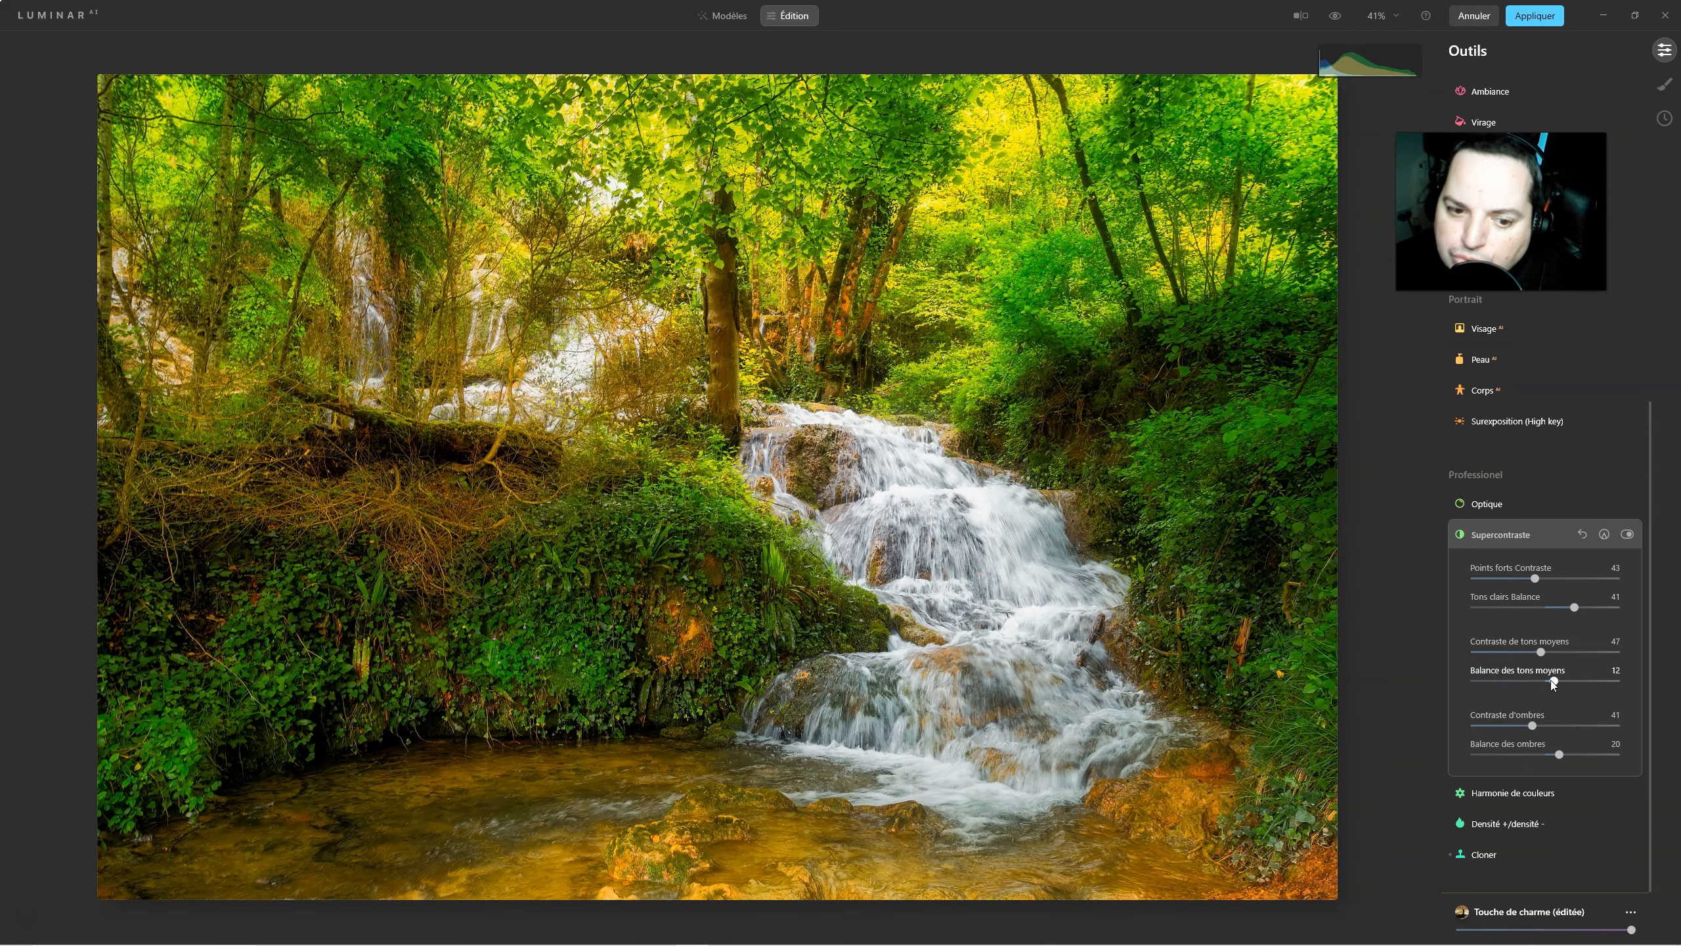
{"action": "left_click", "coordinate": [1627, 534]}
{"action": "left_click", "coordinate": [1626, 535]}
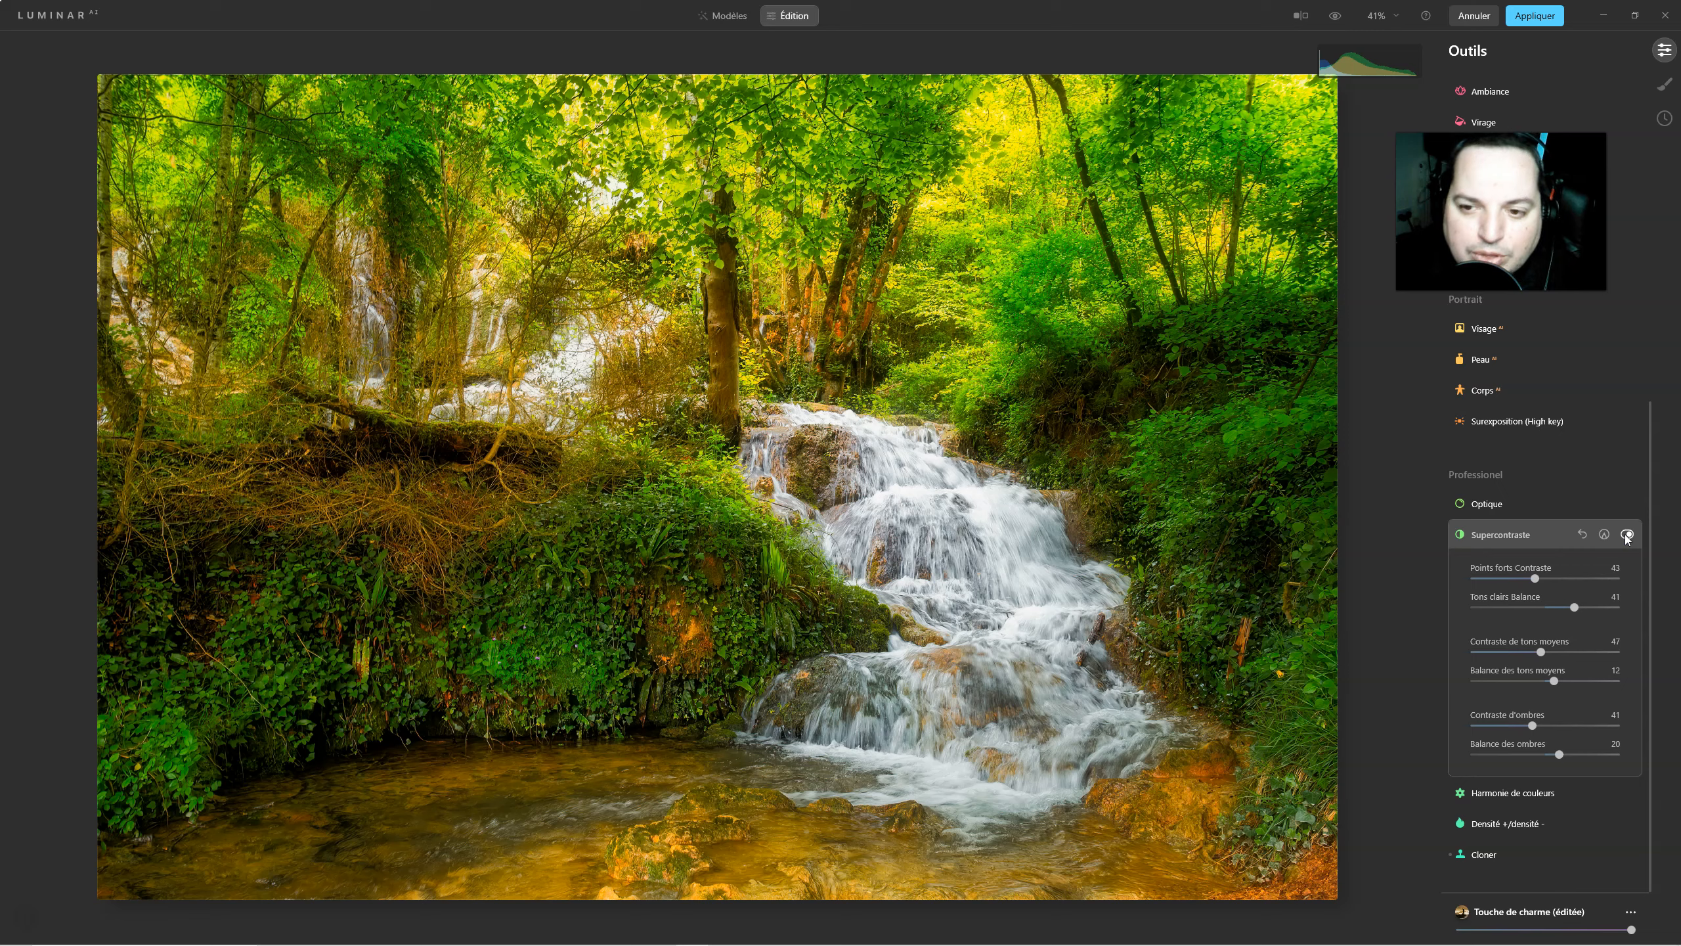
{"action": "left_click", "coordinate": [1501, 536]}
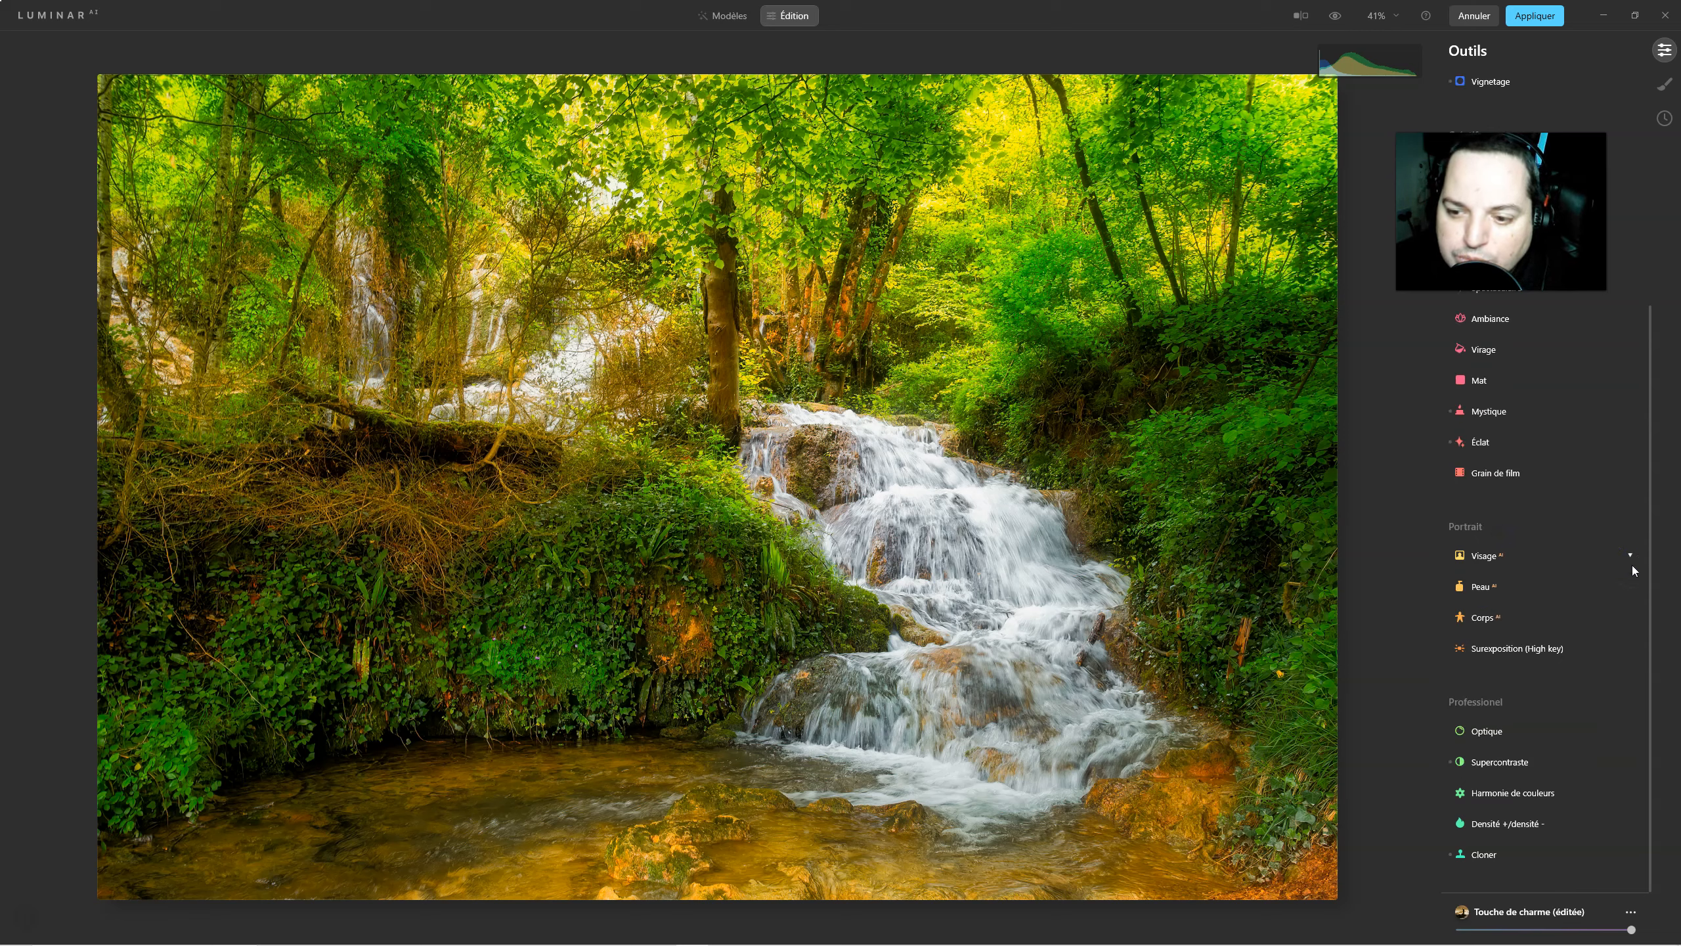
Boost the colours in Harmonie de couleurs by setting Éclat to 20.
{"action": "left_click", "coordinate": [1504, 793]}
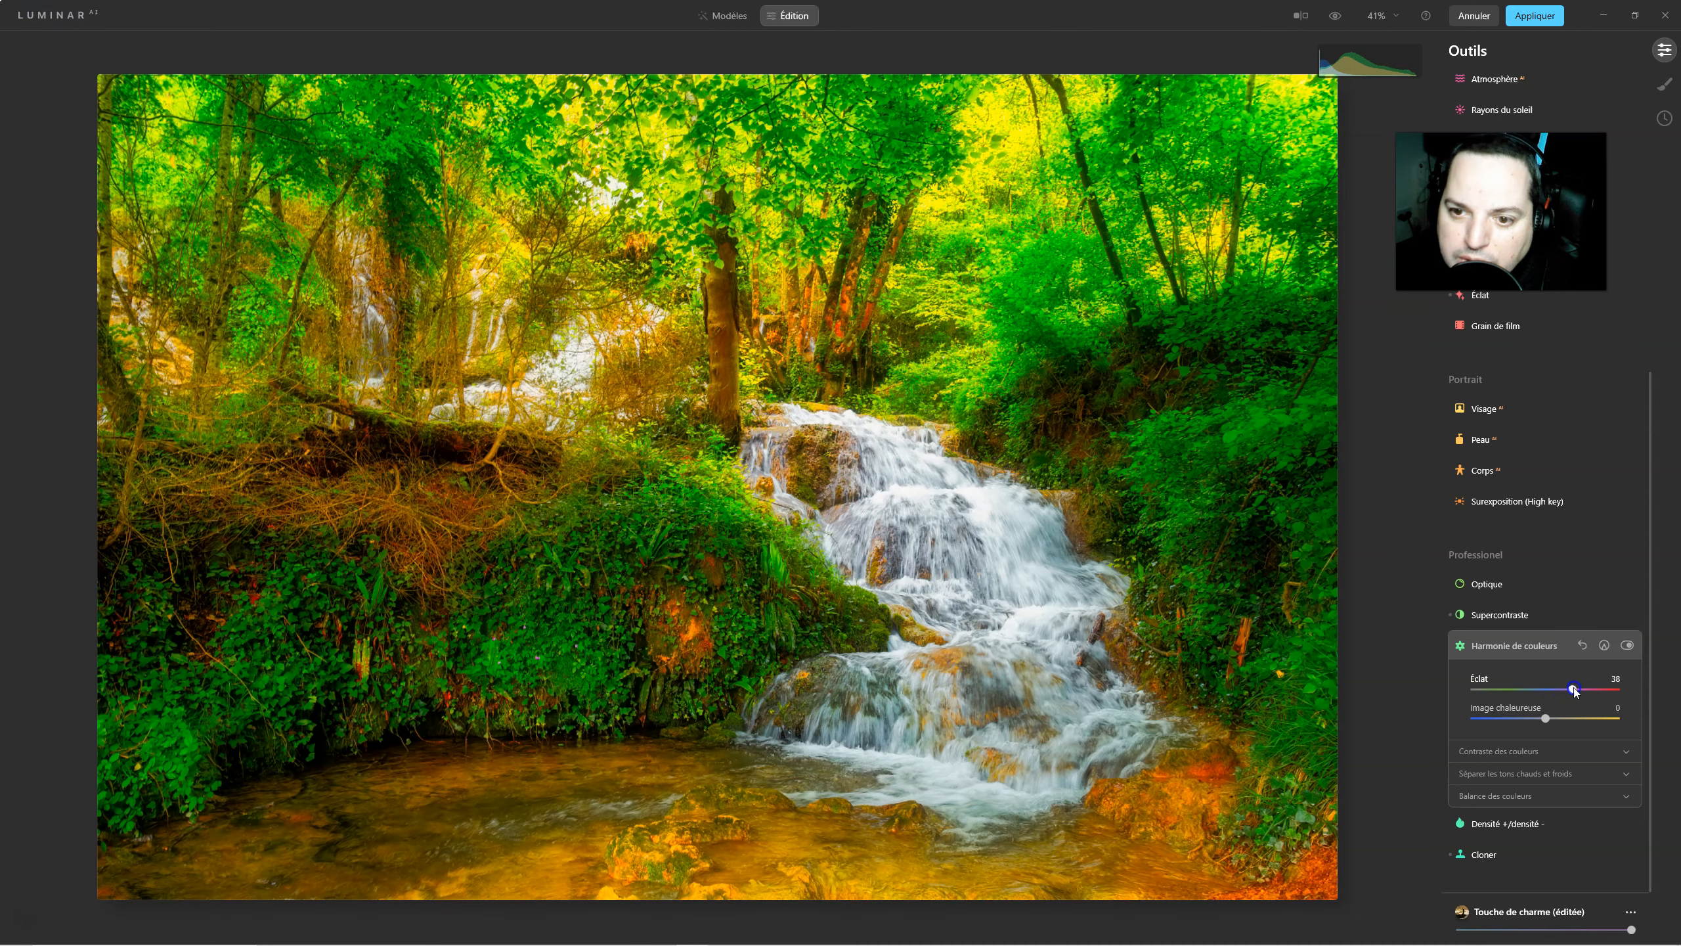
{"action": "mouse_move", "coordinate": [1556, 691]}
{"action": "left_mouse_down"}
{"action": "mouse_move", "coordinate": [1534, 691]}
{"action": "mouse_move", "coordinate": [1561, 692]}
{"action": "left_mouse_up"}
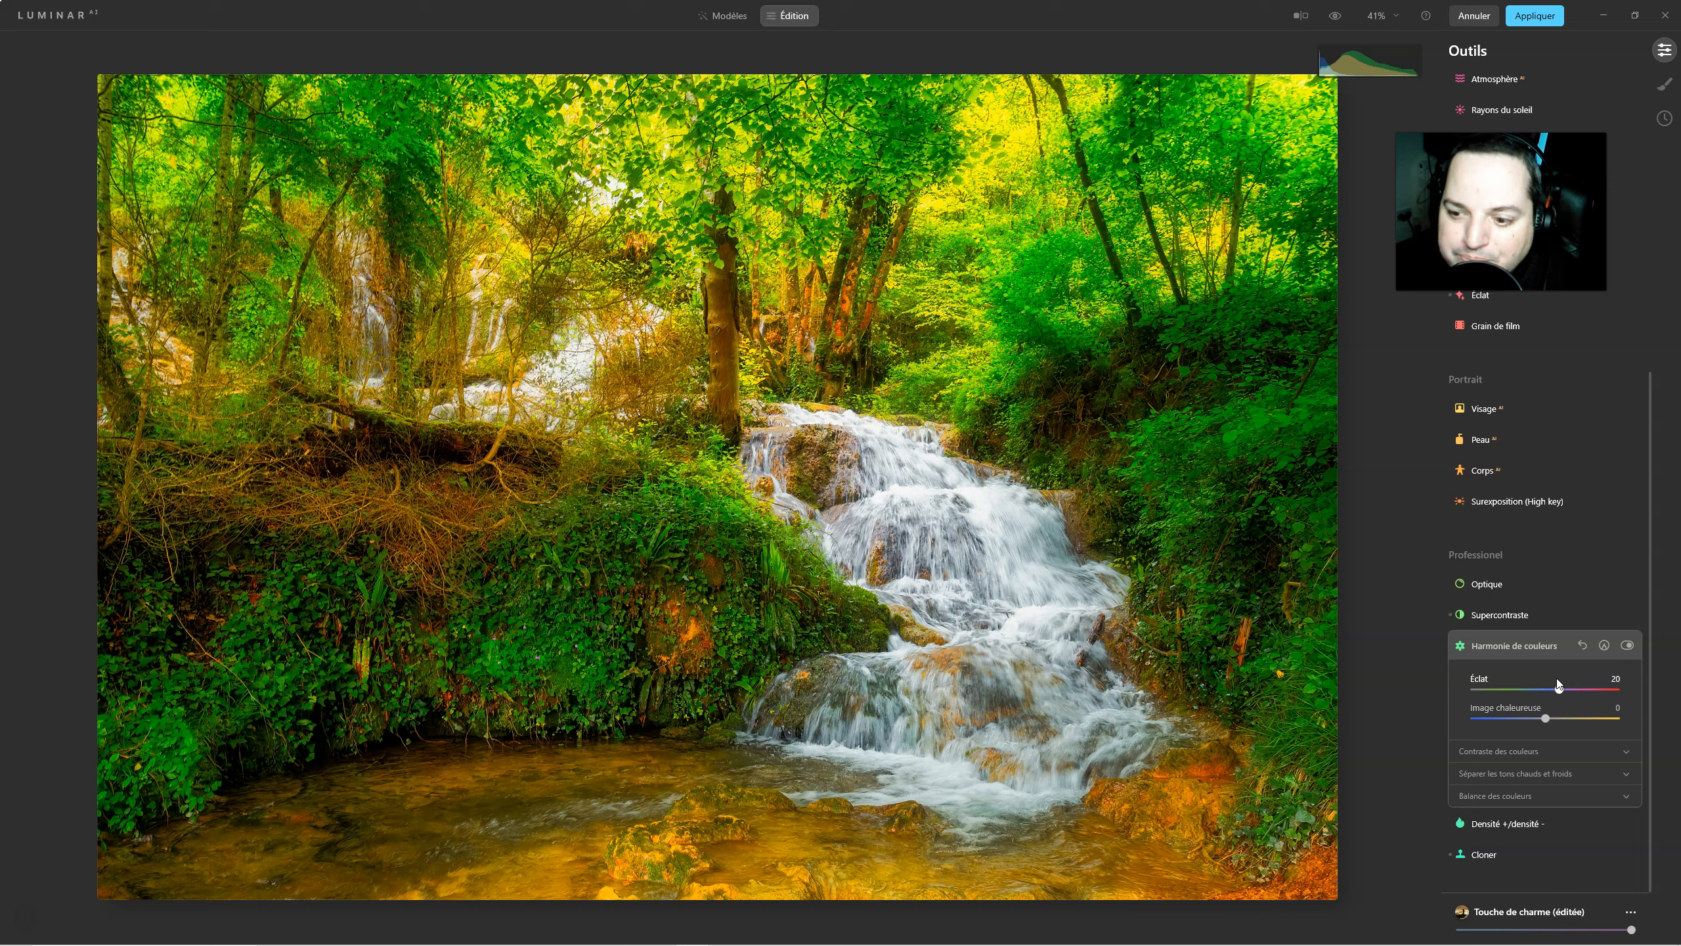
{"action": "left_click", "coordinate": [1550, 677]}
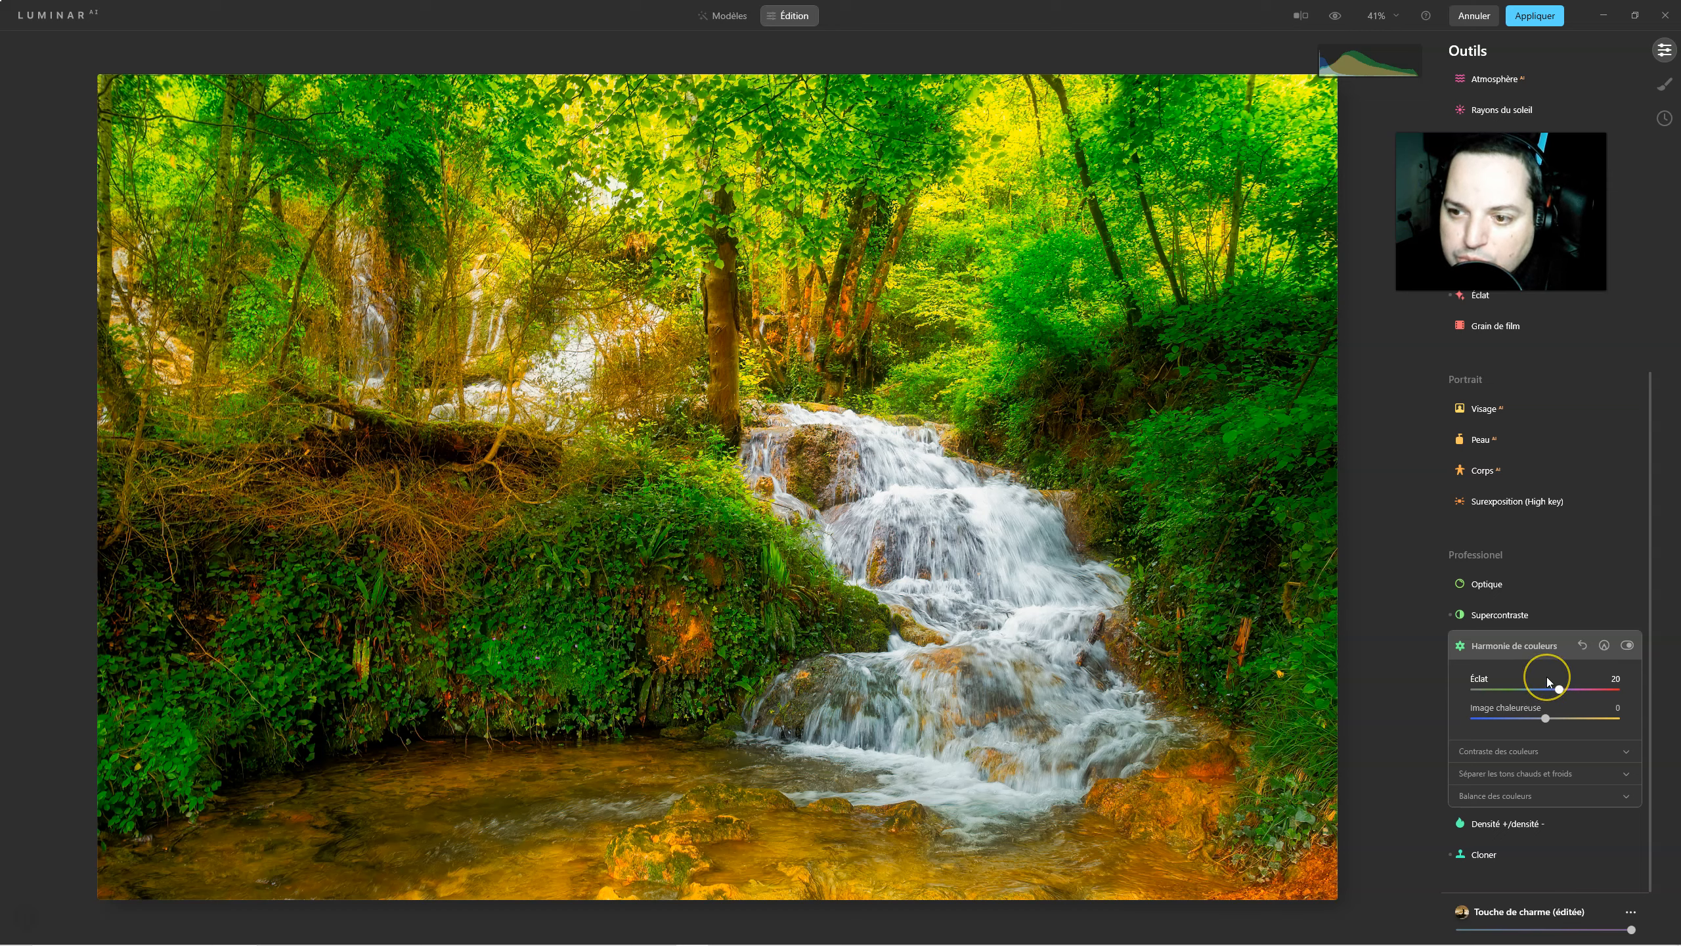
Shift the Couleur tool's Tonalité to Orange -29, Jaune -20, Vert -66, Cyan 30, Bleu -21 and Violet -51, and compare with the original.
{"action": "scroll", "coordinate": [1547, 677], "scroll_direction": "up", "scroll_amount": 3}
{"action": "scroll", "coordinate": [1547, 677], "scroll_direction": "up", "scroll_amount": 4}
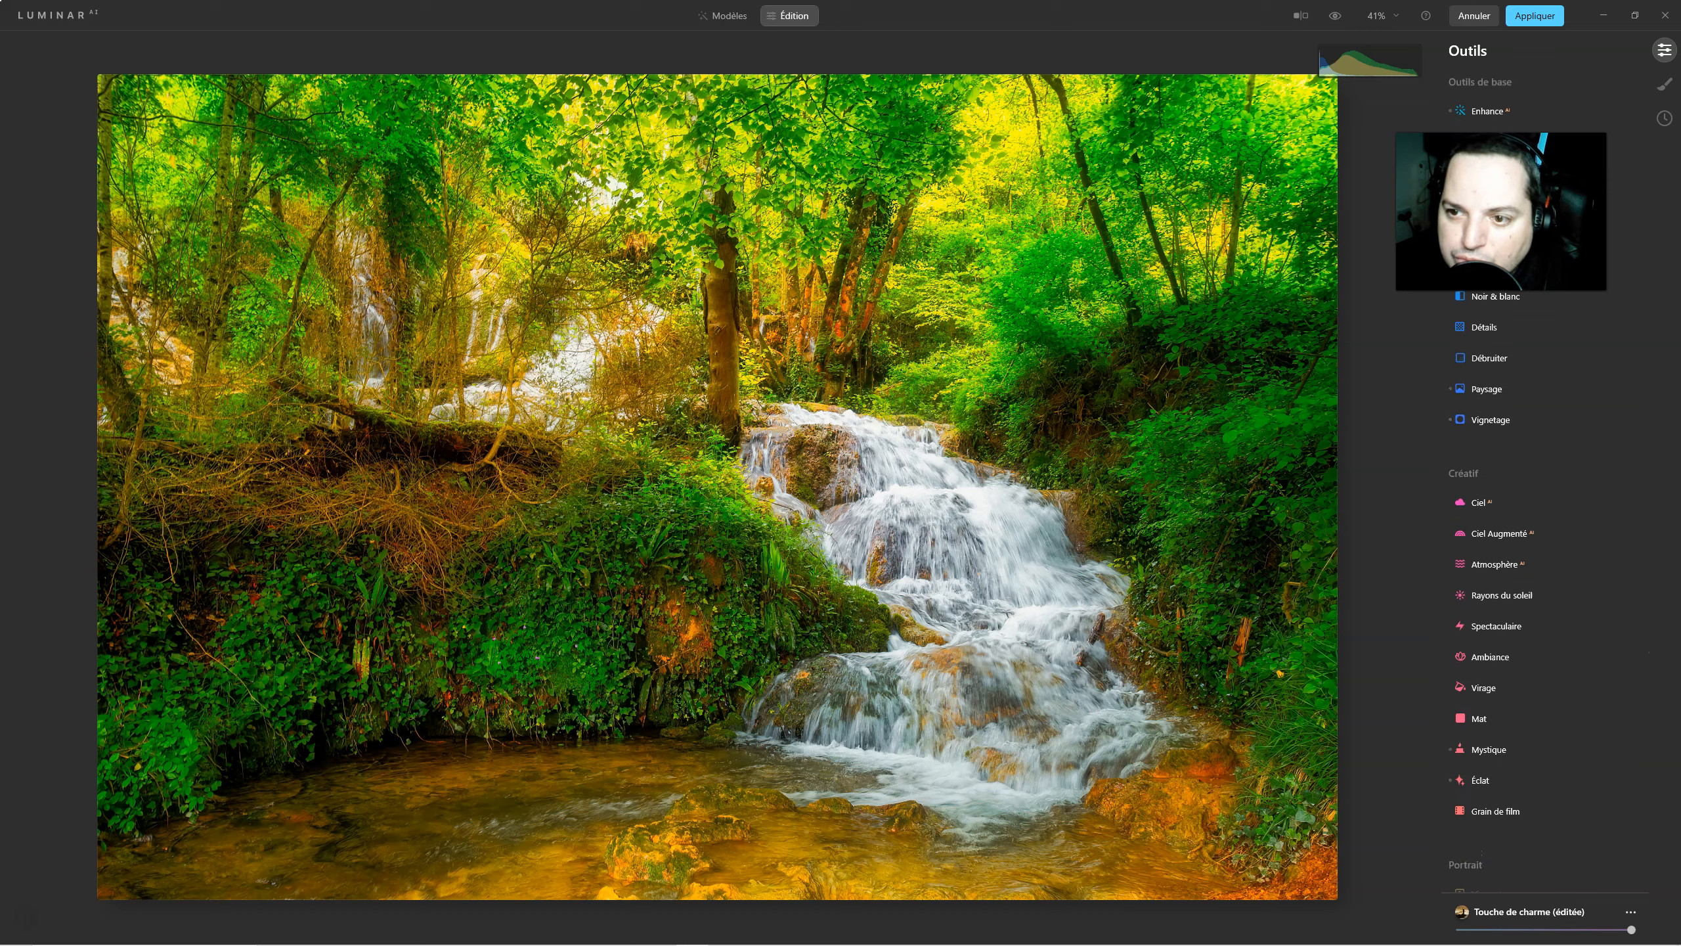
{"action": "left_click", "coordinate": [1482, 268]}
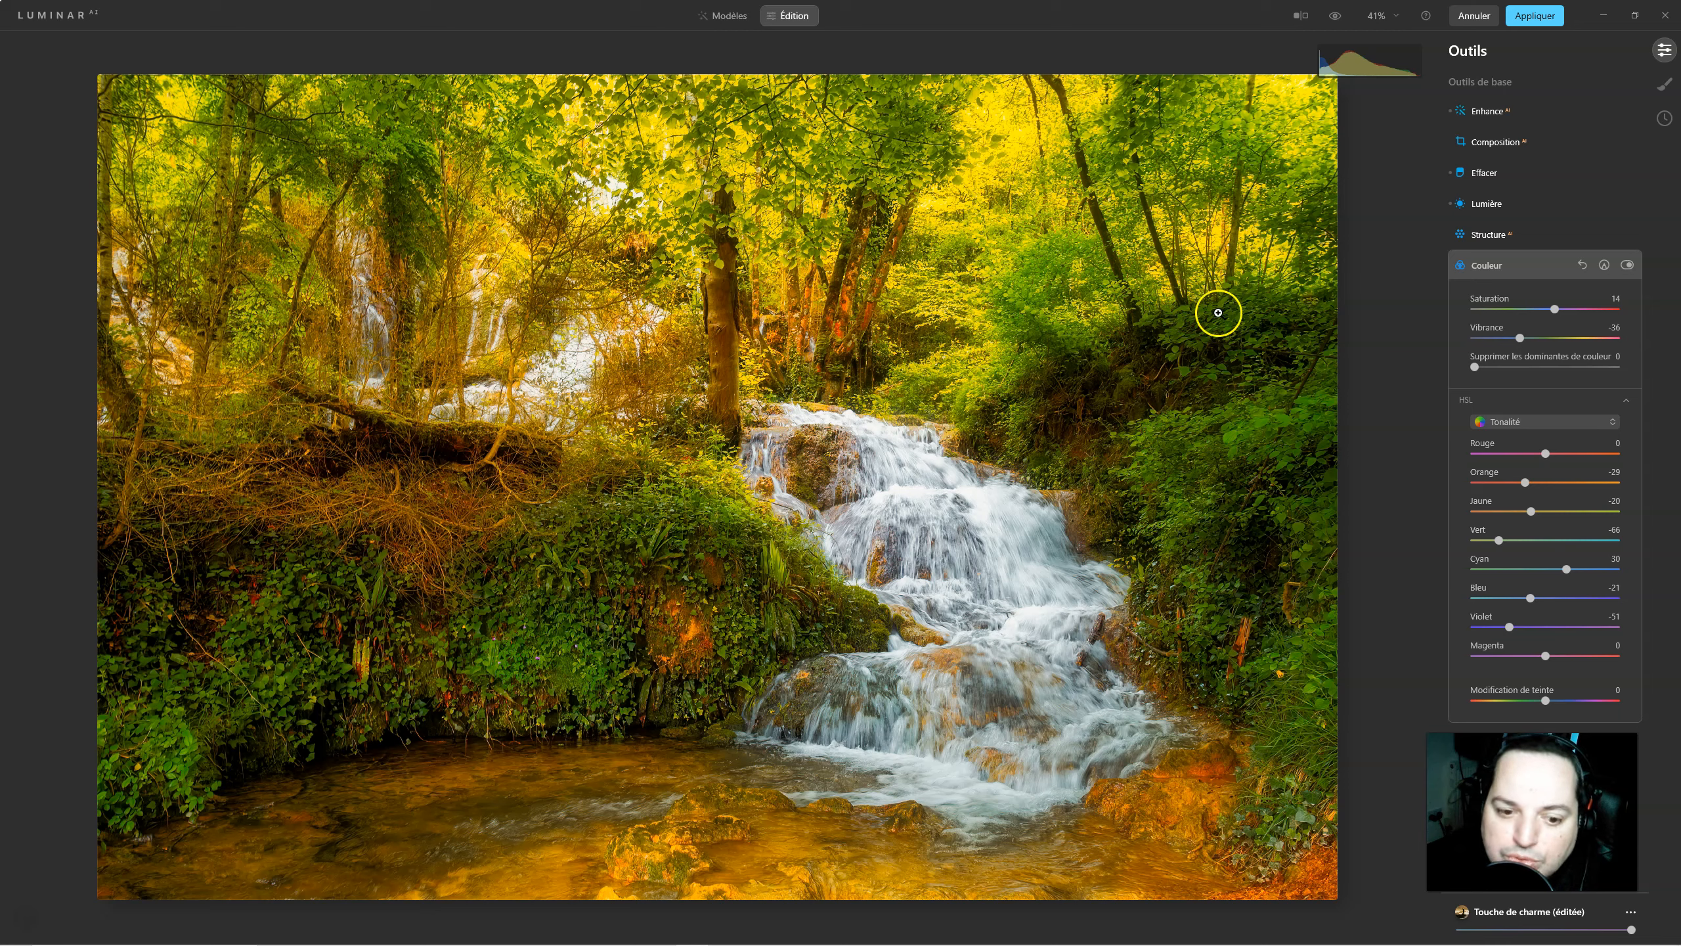
{"action": "left_click", "coordinate": [1337, 15]}
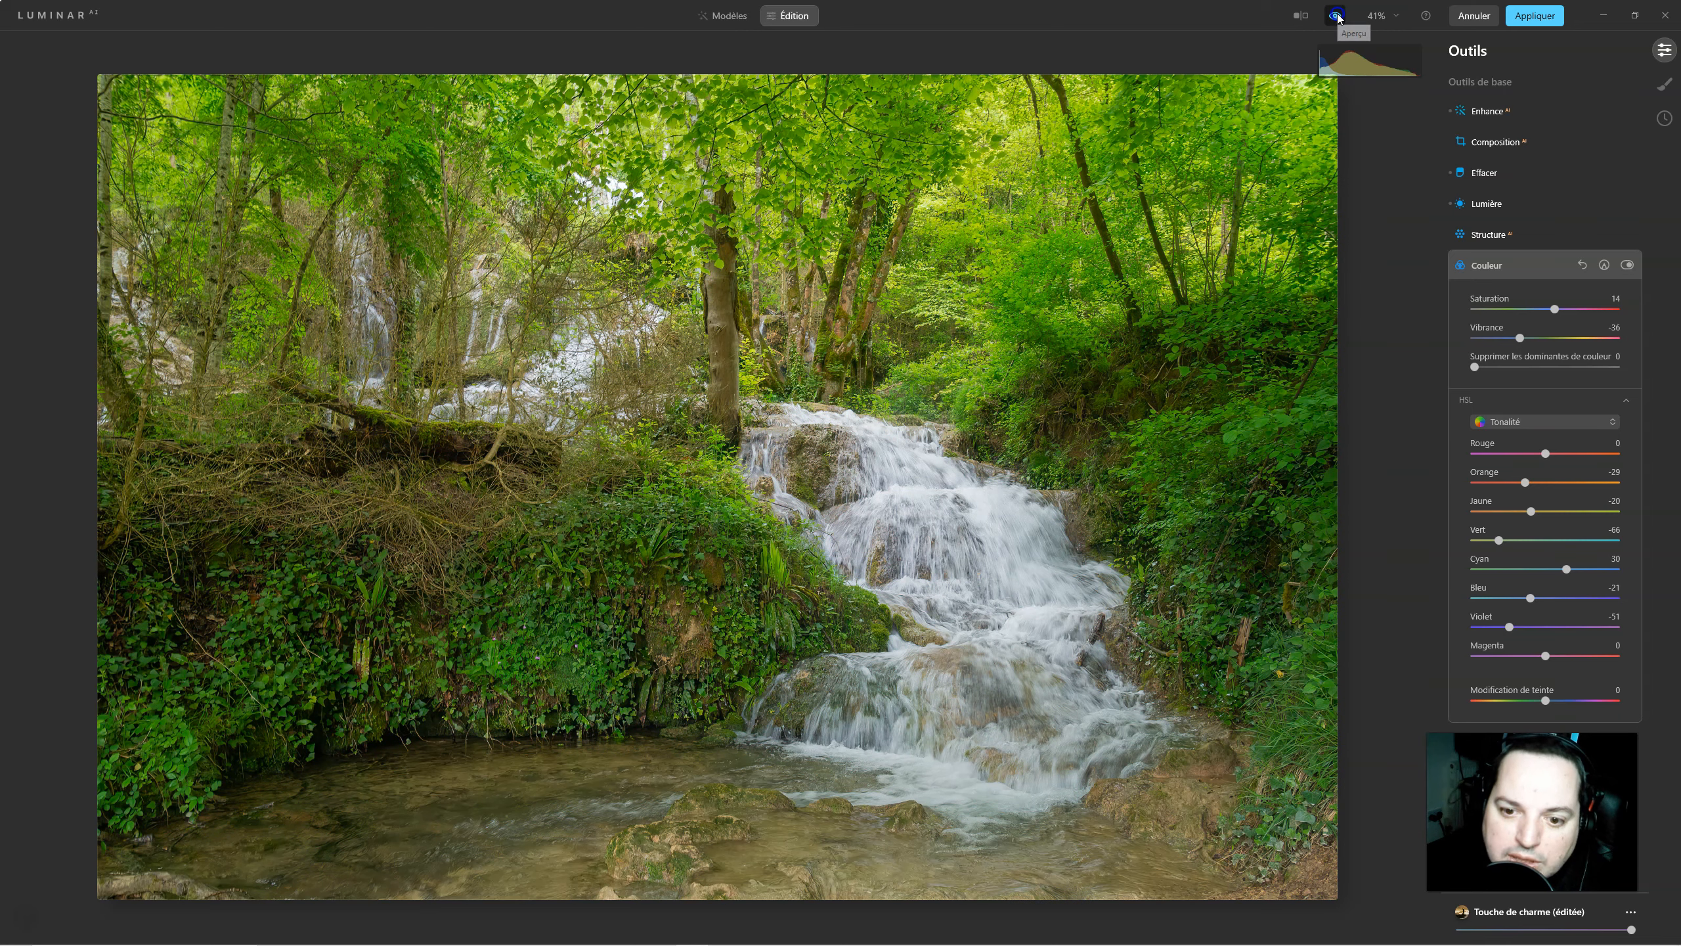
Compare the edited waterfall photo with the original several times and apply the Luminar AI edits.
{"action": "left_click", "coordinate": [1337, 16]}
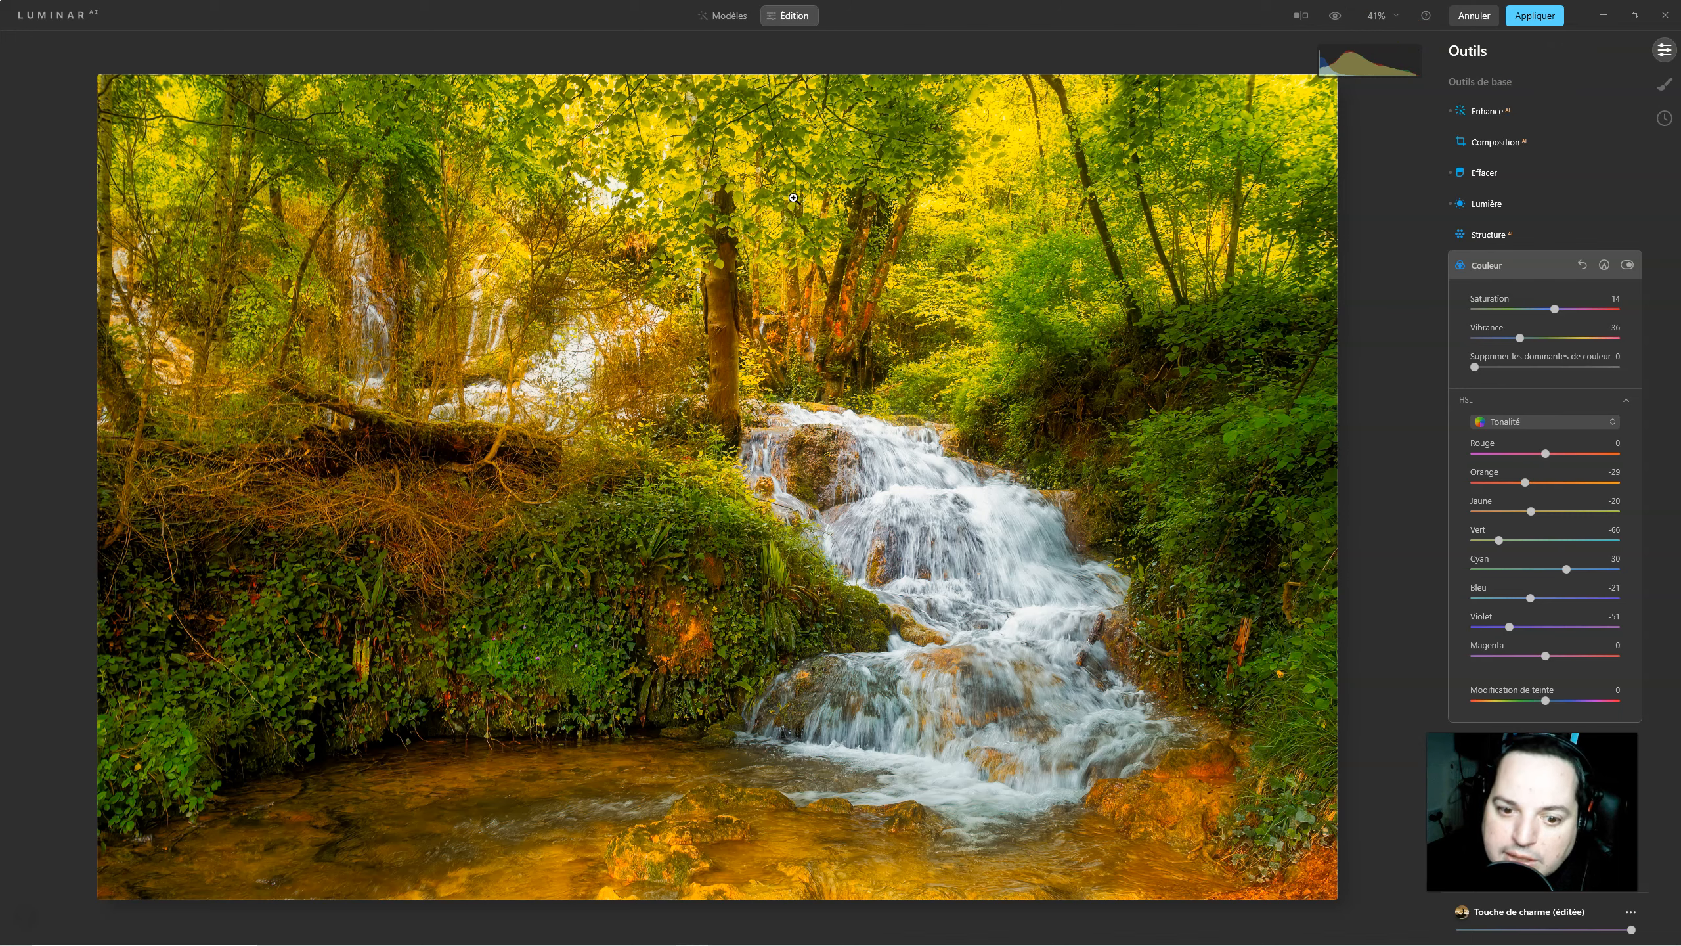
{"action": "left_click", "coordinate": [1337, 17]}
{"action": "left_click", "coordinate": [1337, 16]}
{"action": "left_click", "coordinate": [1338, 17]}
{"action": "left_click", "coordinate": [1337, 16]}
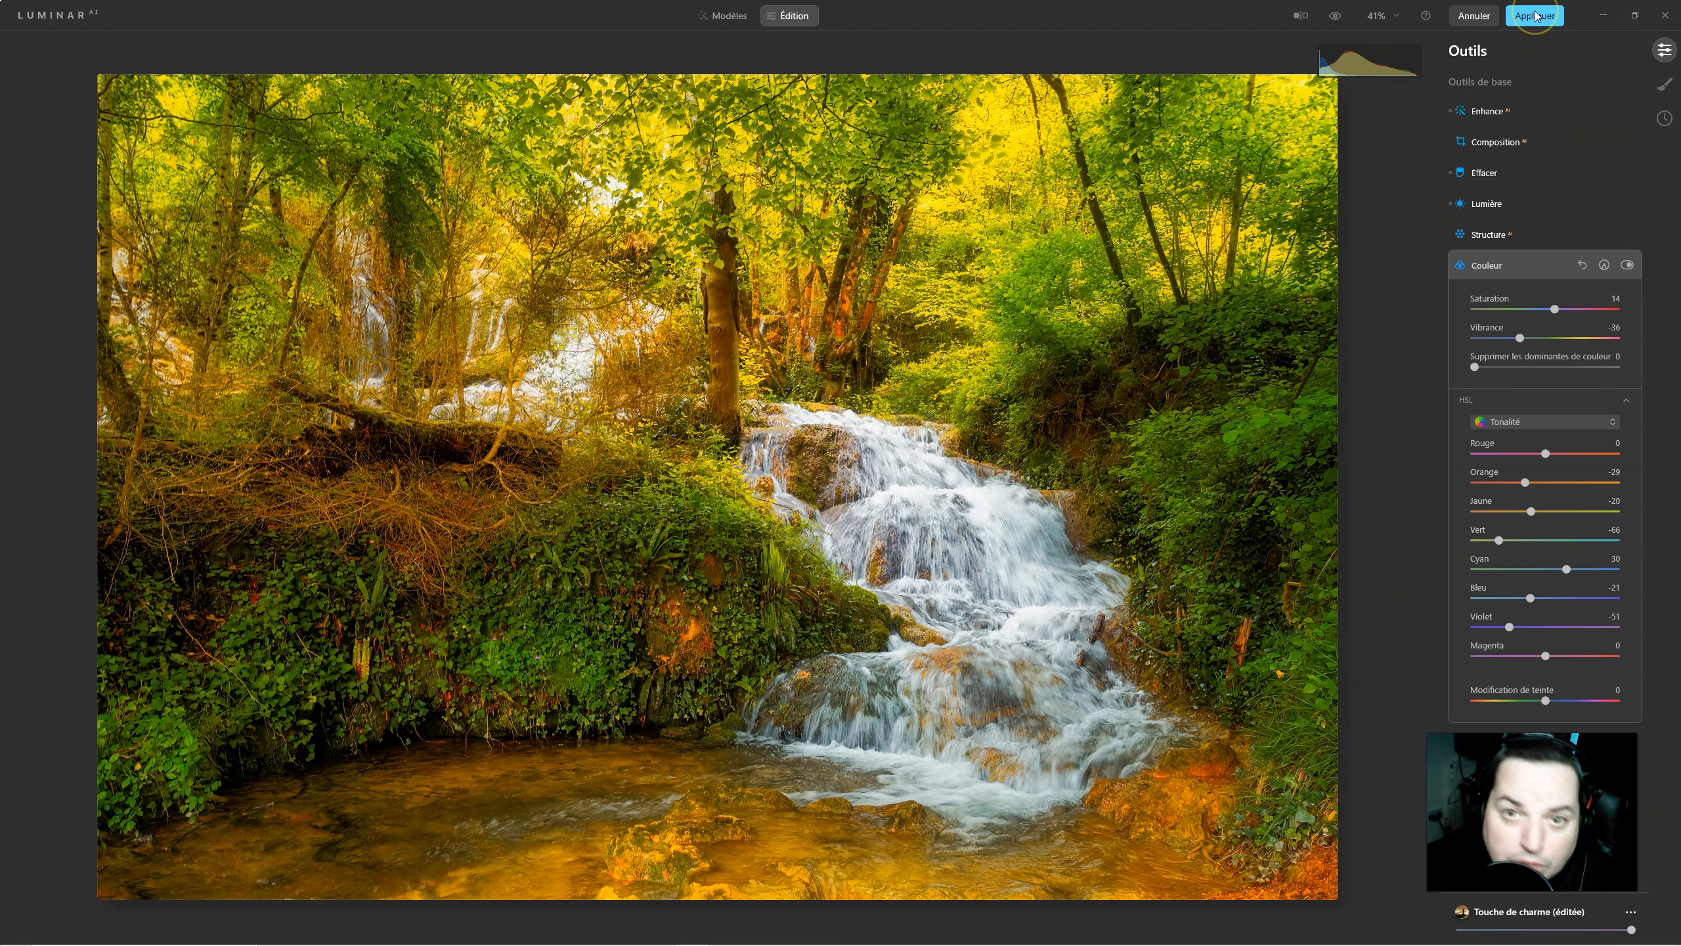
{"action": "left_click", "coordinate": [1536, 16]}
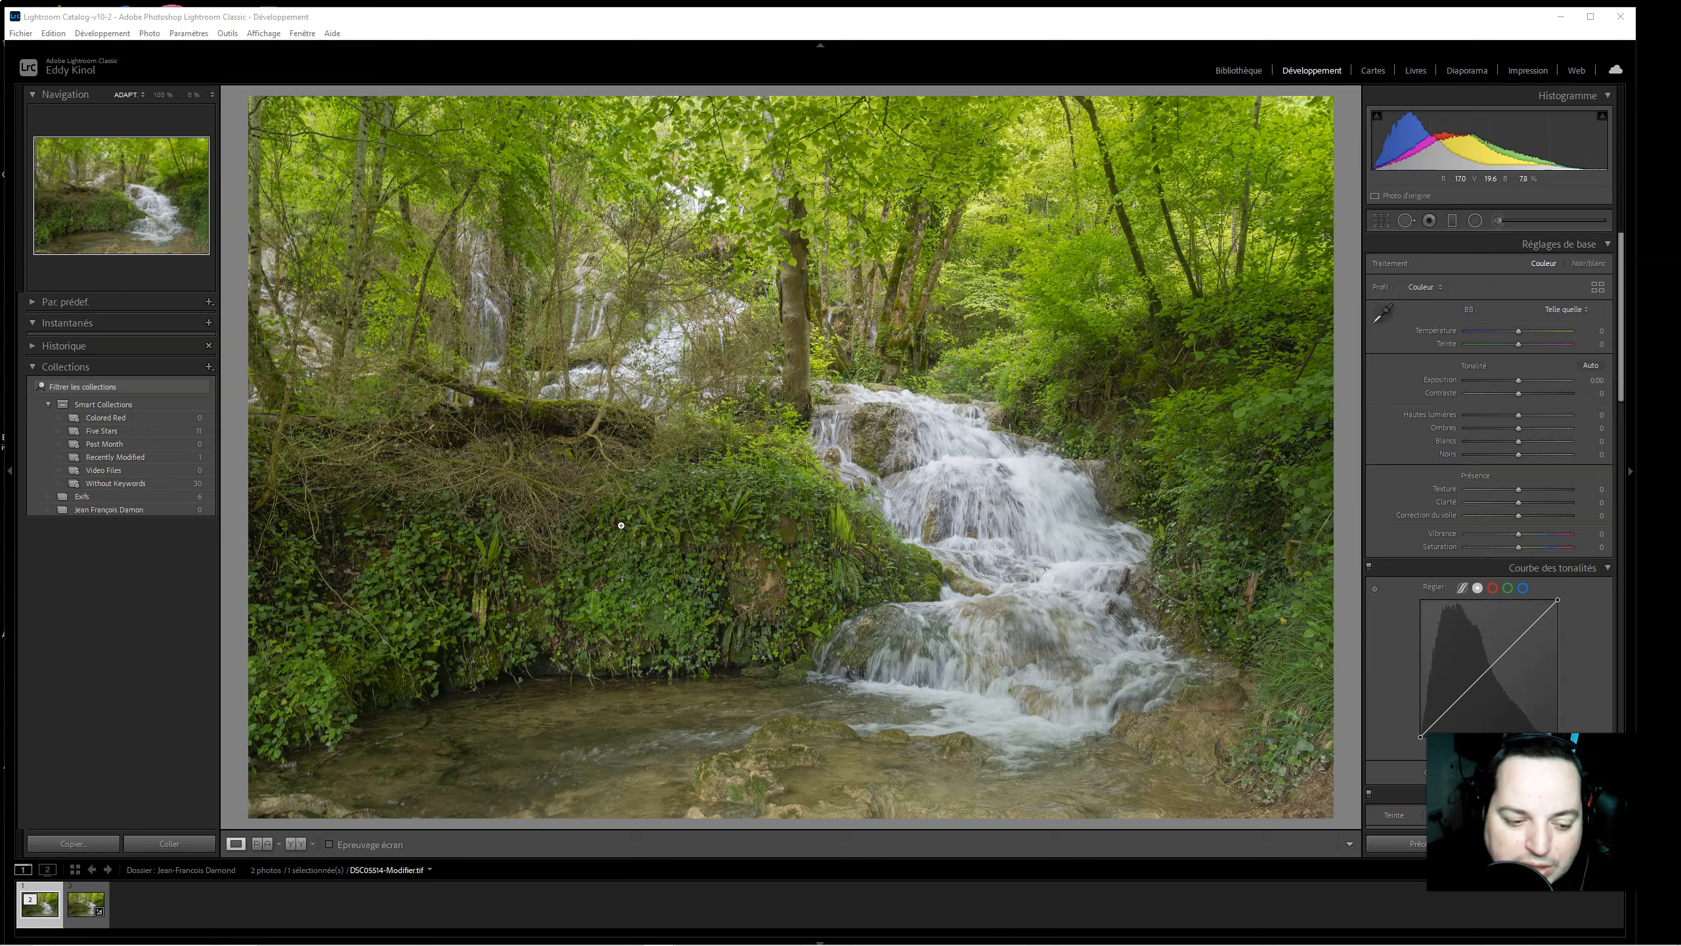
Switch to Lightroom, reveal DSC05514-Modifier.tif in File Explorer, select DSC05514-Modifier_0 and move the Explorer window aside.
{"action": "right_click", "coordinate": [46, 895]}
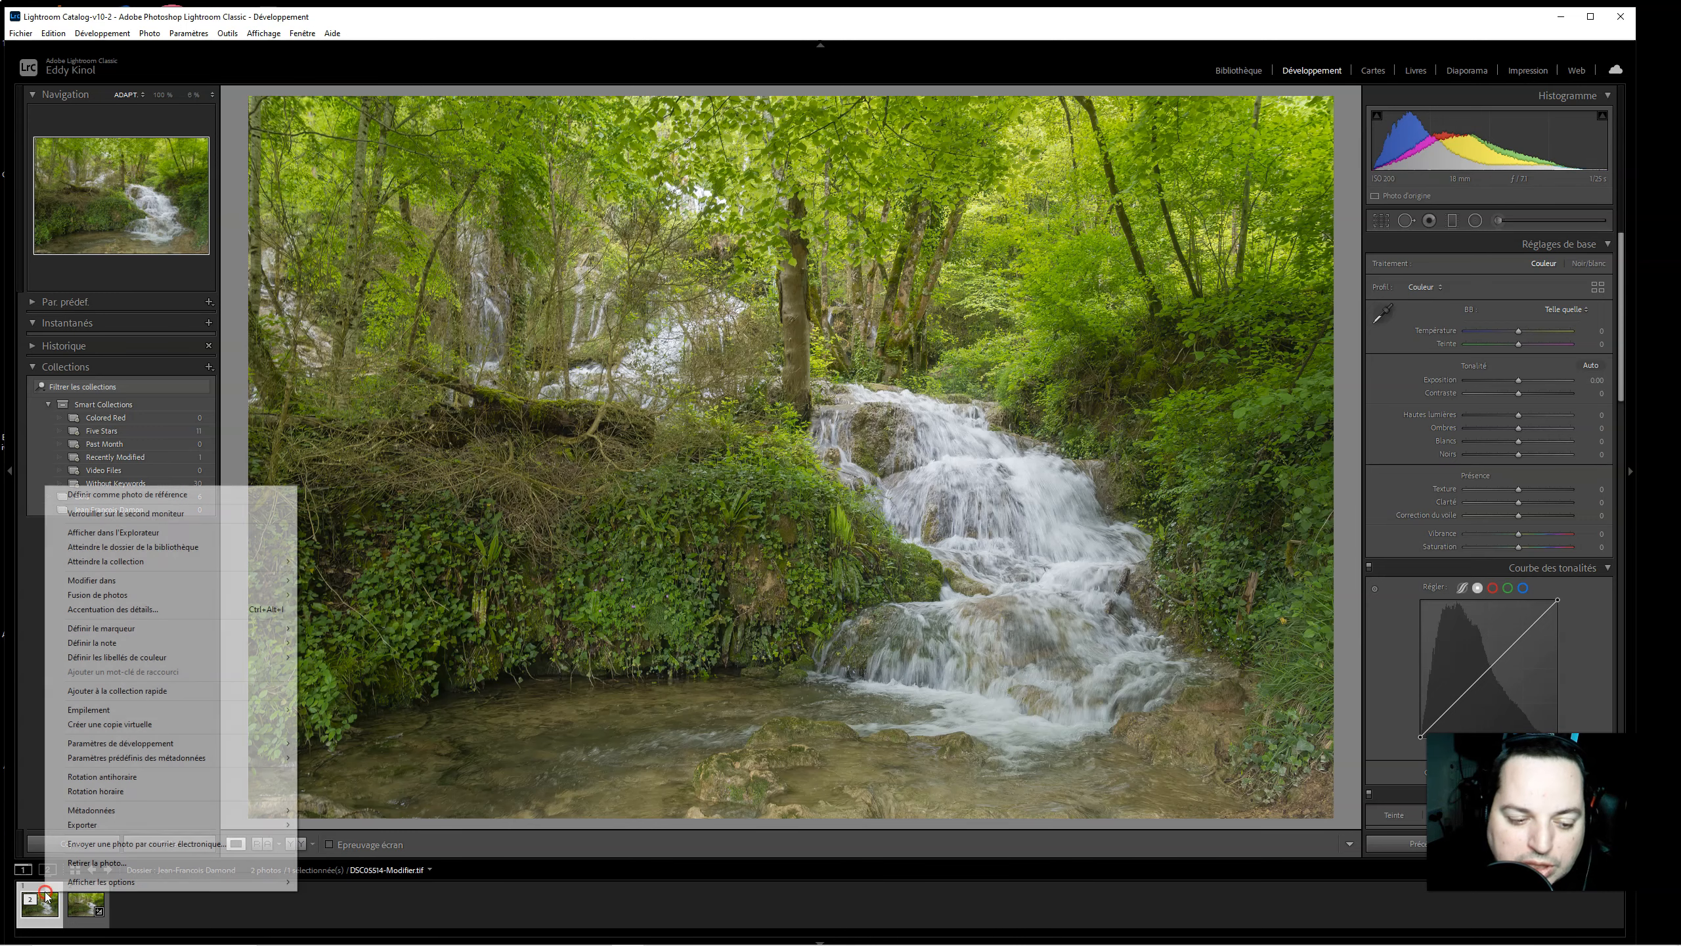
{"action": "left_click", "coordinate": [159, 547]}
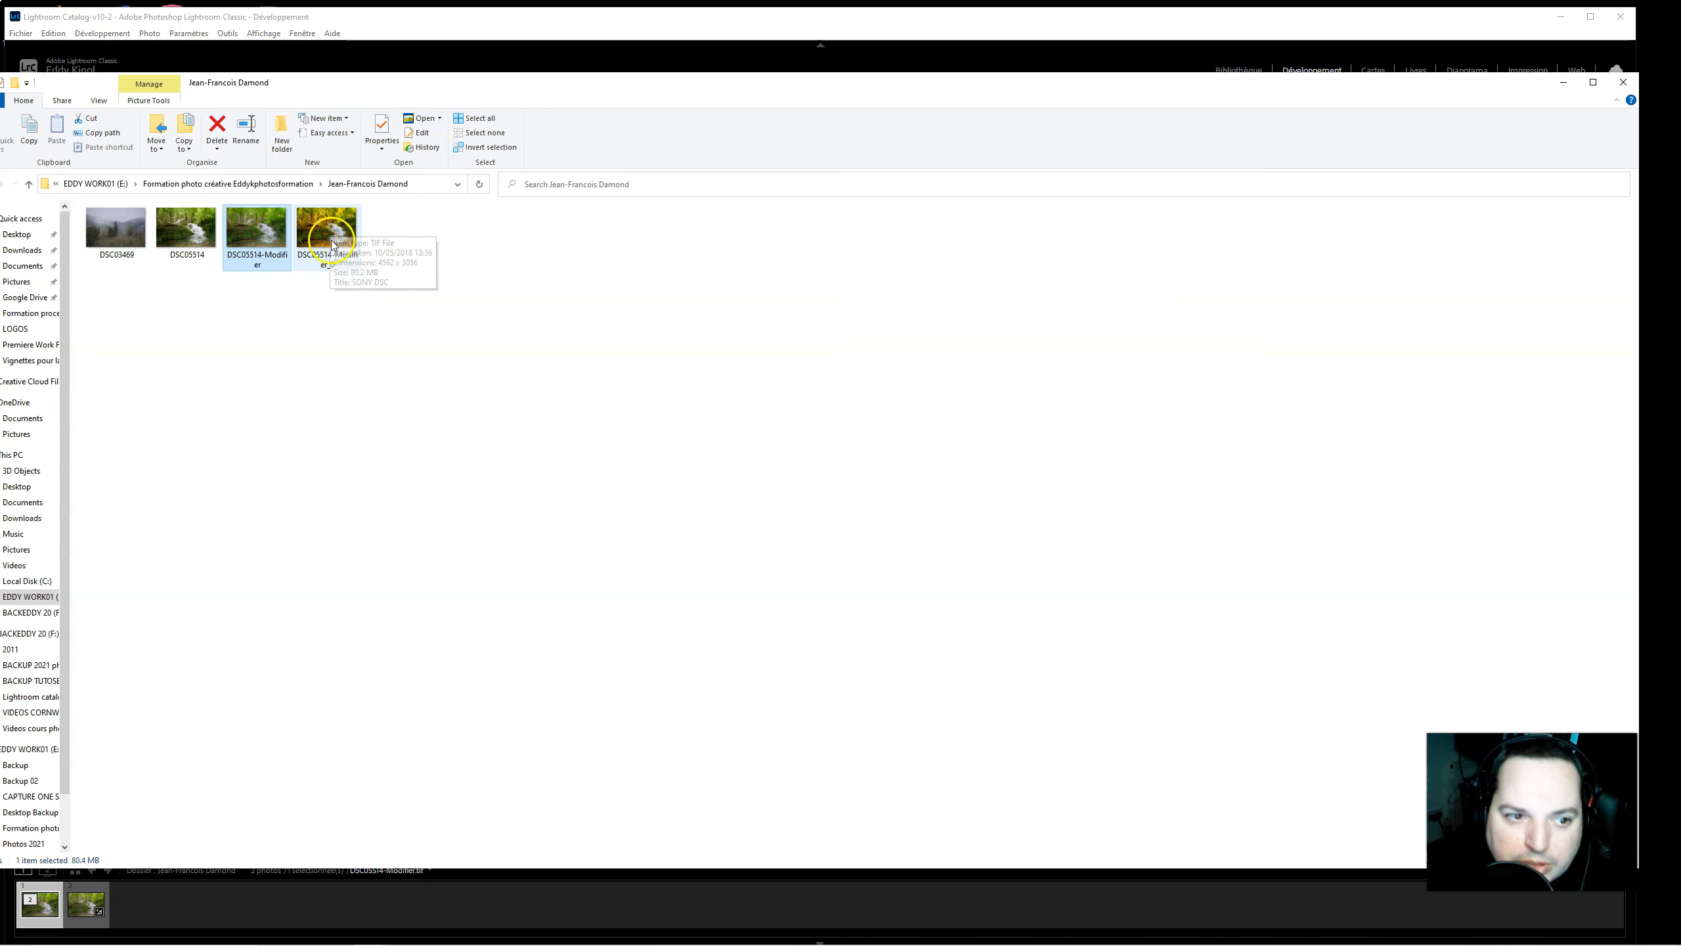
{"action": "left_click", "coordinate": [334, 234]}
{"action": "left_click", "coordinate": [326, 91]}
{"action": "left_click_drag", "start_coordinate": [327, 91], "coordinate": [873, 351]}
Start an import in Lightroom and bring in the edited file DSC05514-Modifier_0 from the Explorer folder.
{"action": "left_click", "coordinate": [65, 847]}
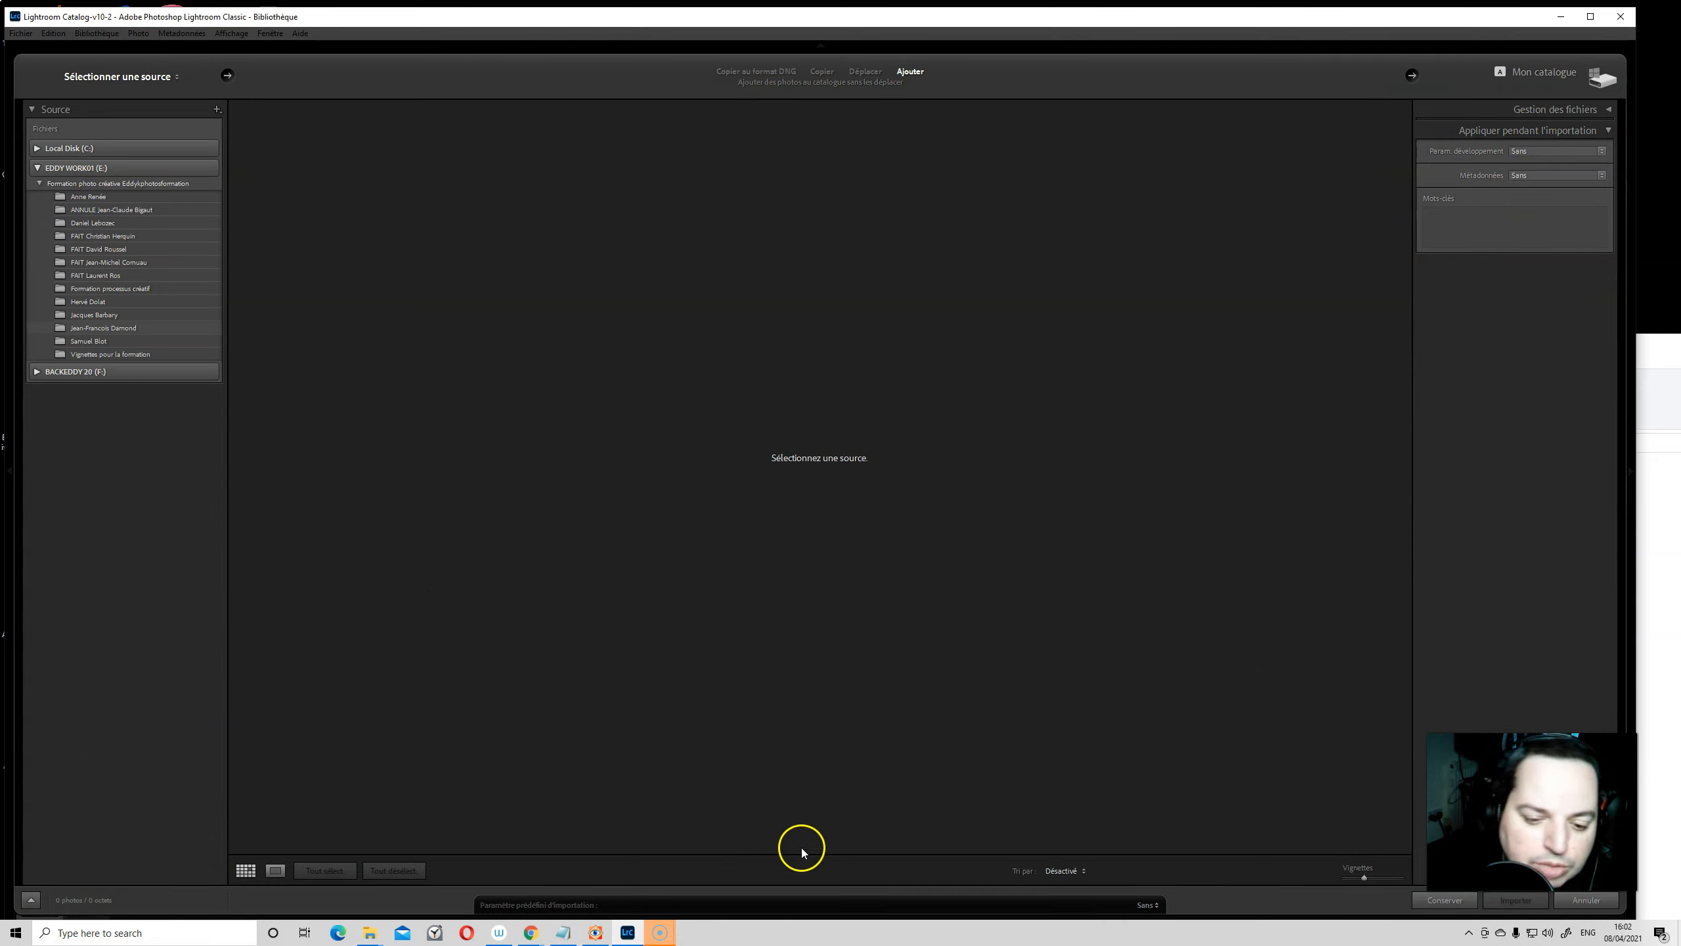
{"action": "mouse_move", "coordinate": [370, 933]}
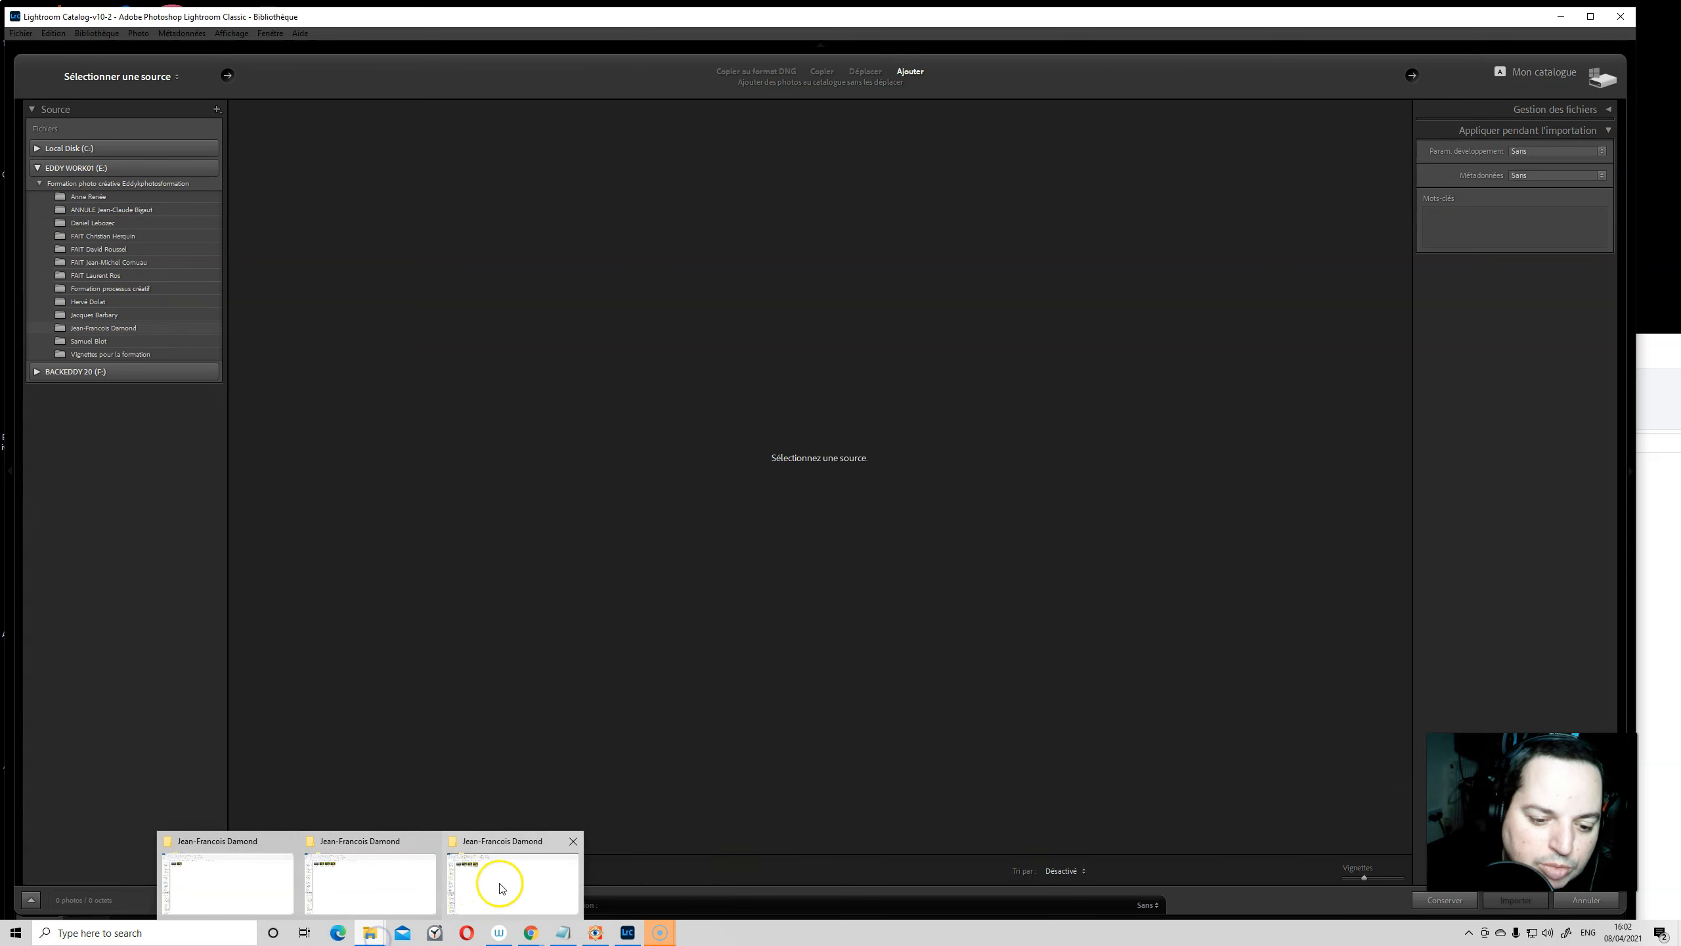
{"action": "left_click", "coordinate": [499, 888]}
{"action": "left_click_drag", "start_coordinate": [899, 487], "coordinate": [324, 258]}
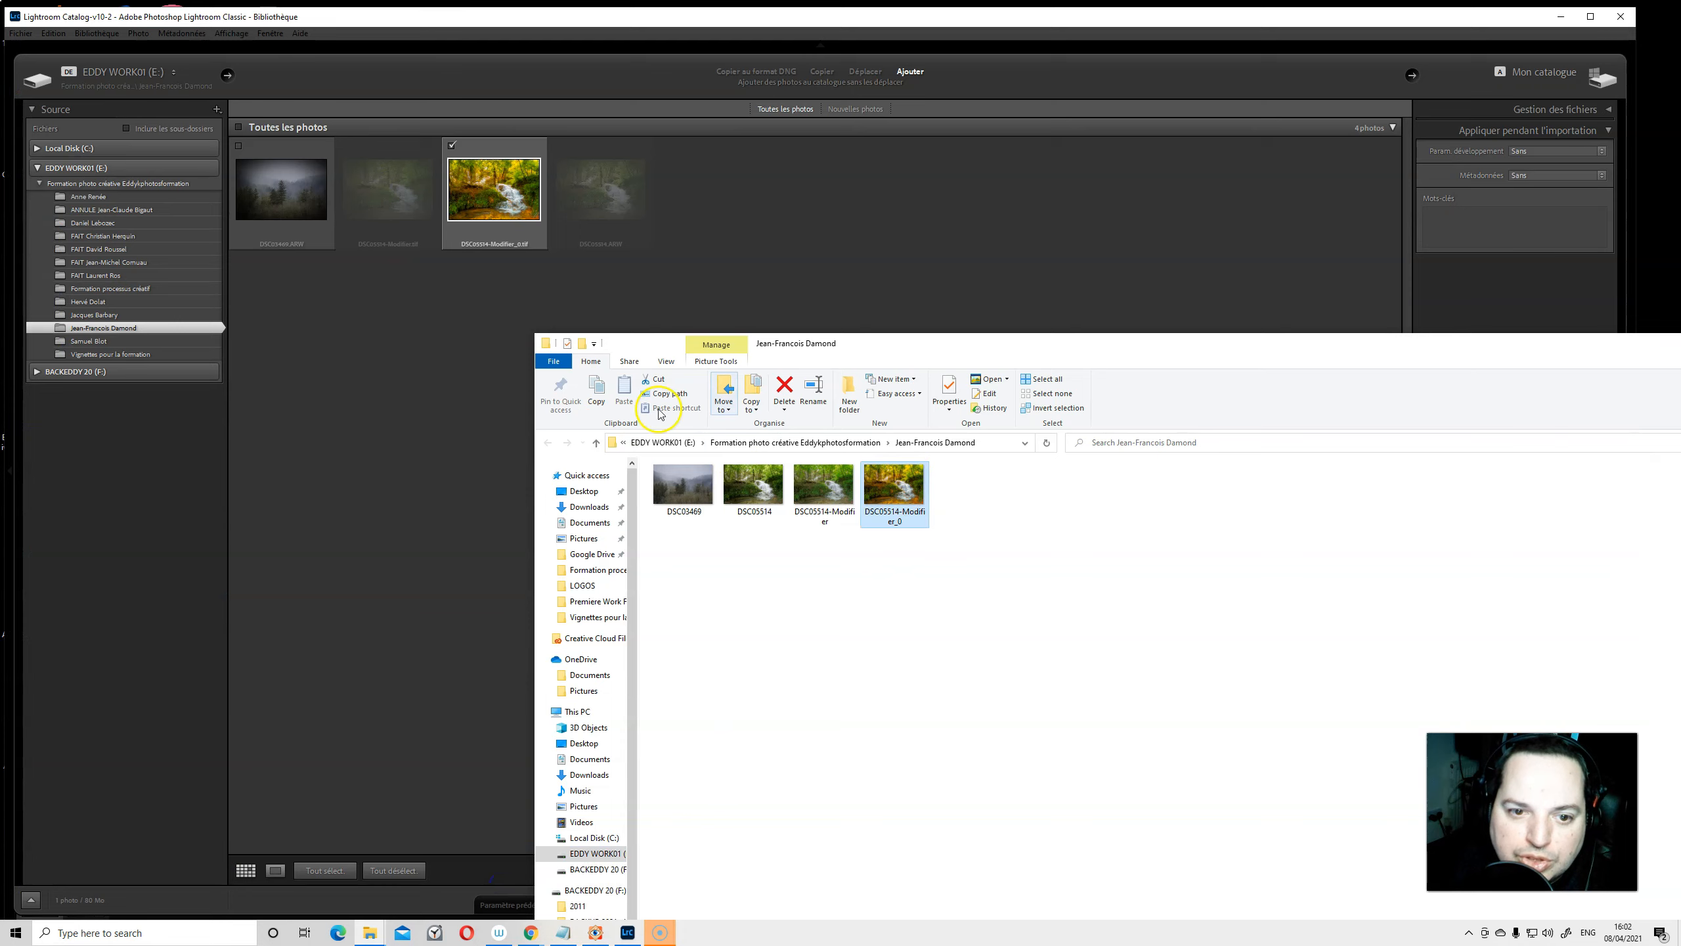
Close the Explorer window and import the selected DSC05514-Modifier_0 into the catalogue.
{"action": "left_click", "coordinate": [818, 353]}
{"action": "left_click_drag", "start_coordinate": [951, 344], "coordinate": [489, 416]}
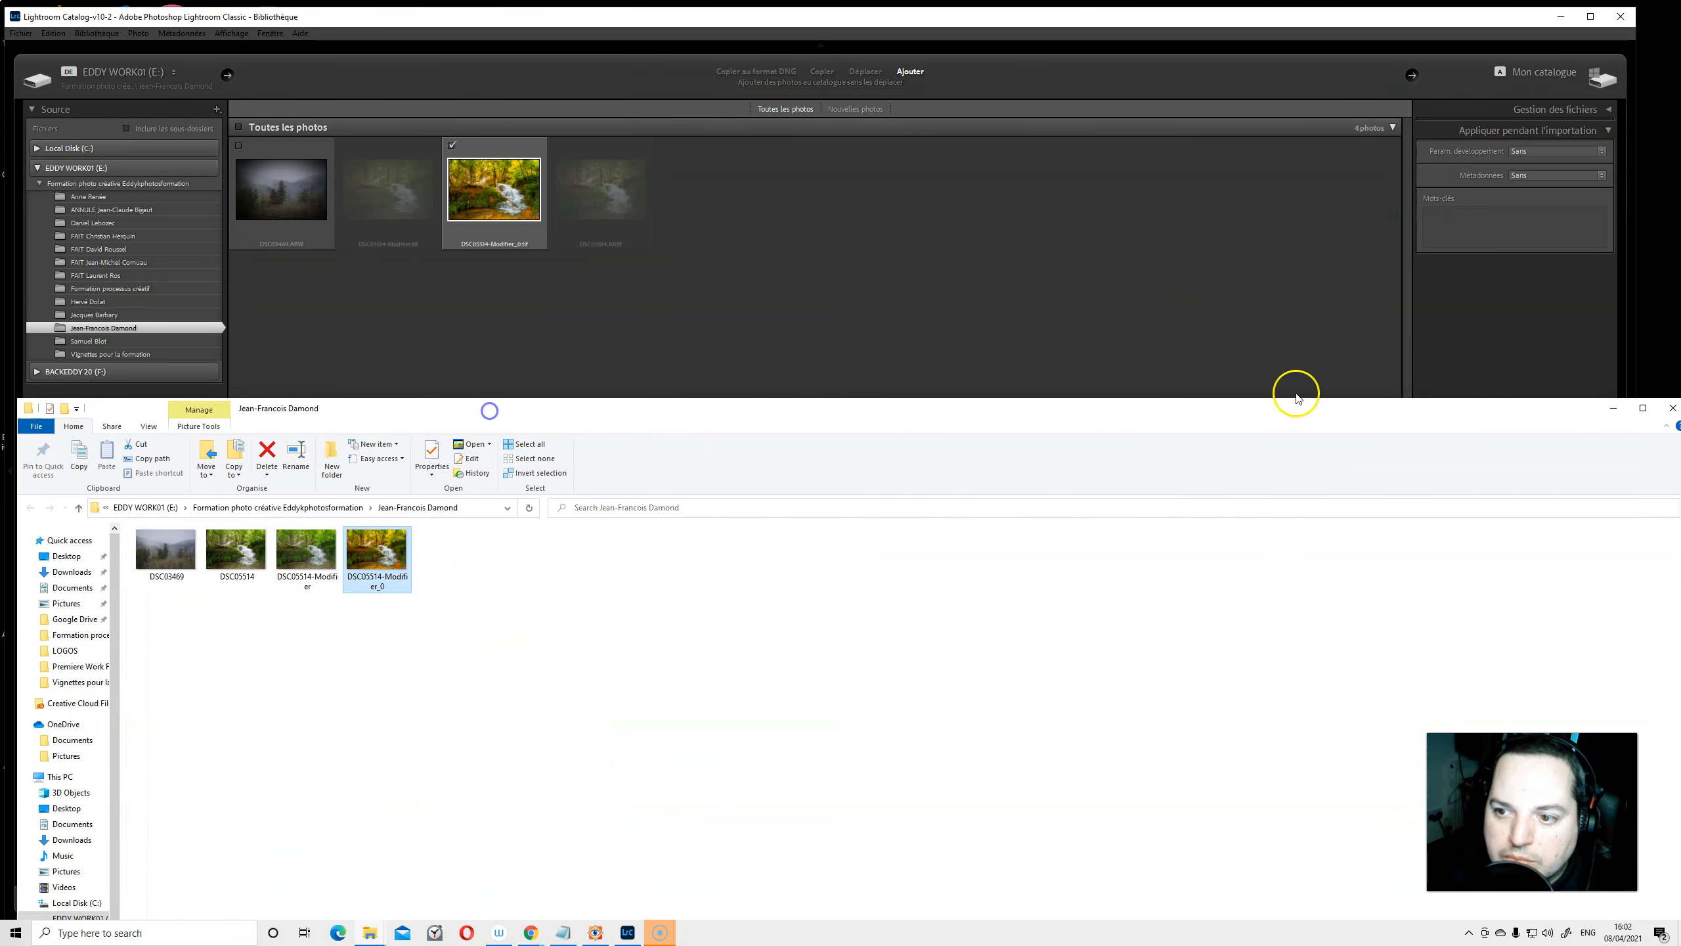
{"action": "left_click", "coordinate": [1666, 409]}
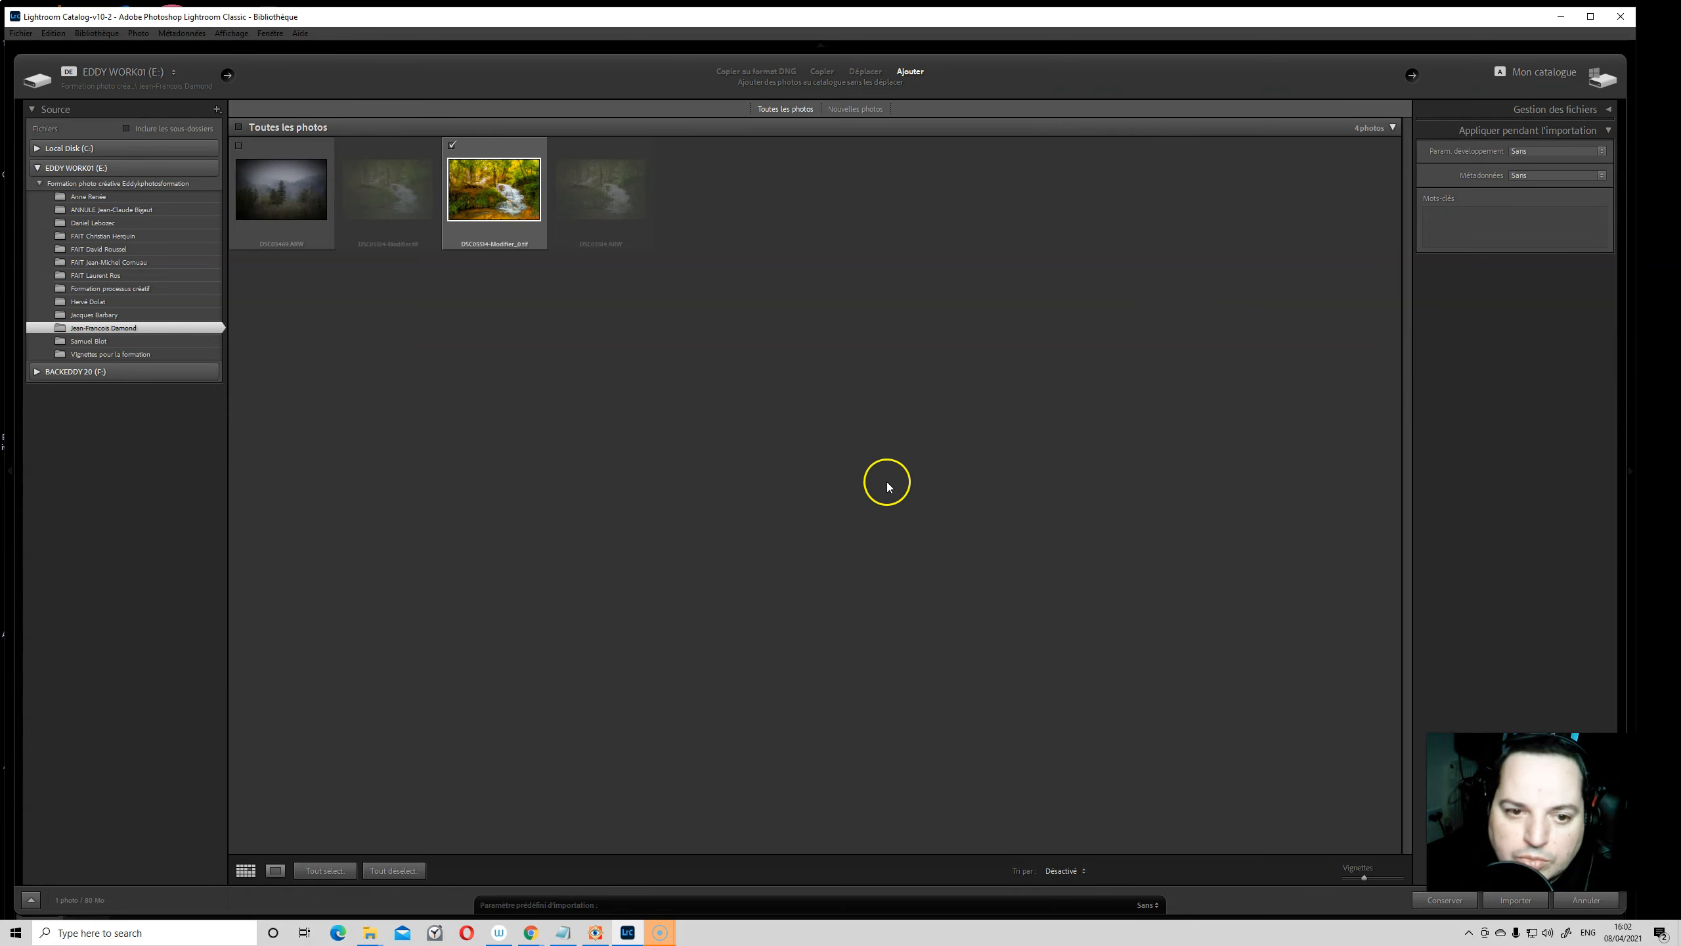
{"action": "left_click", "coordinate": [1516, 900]}
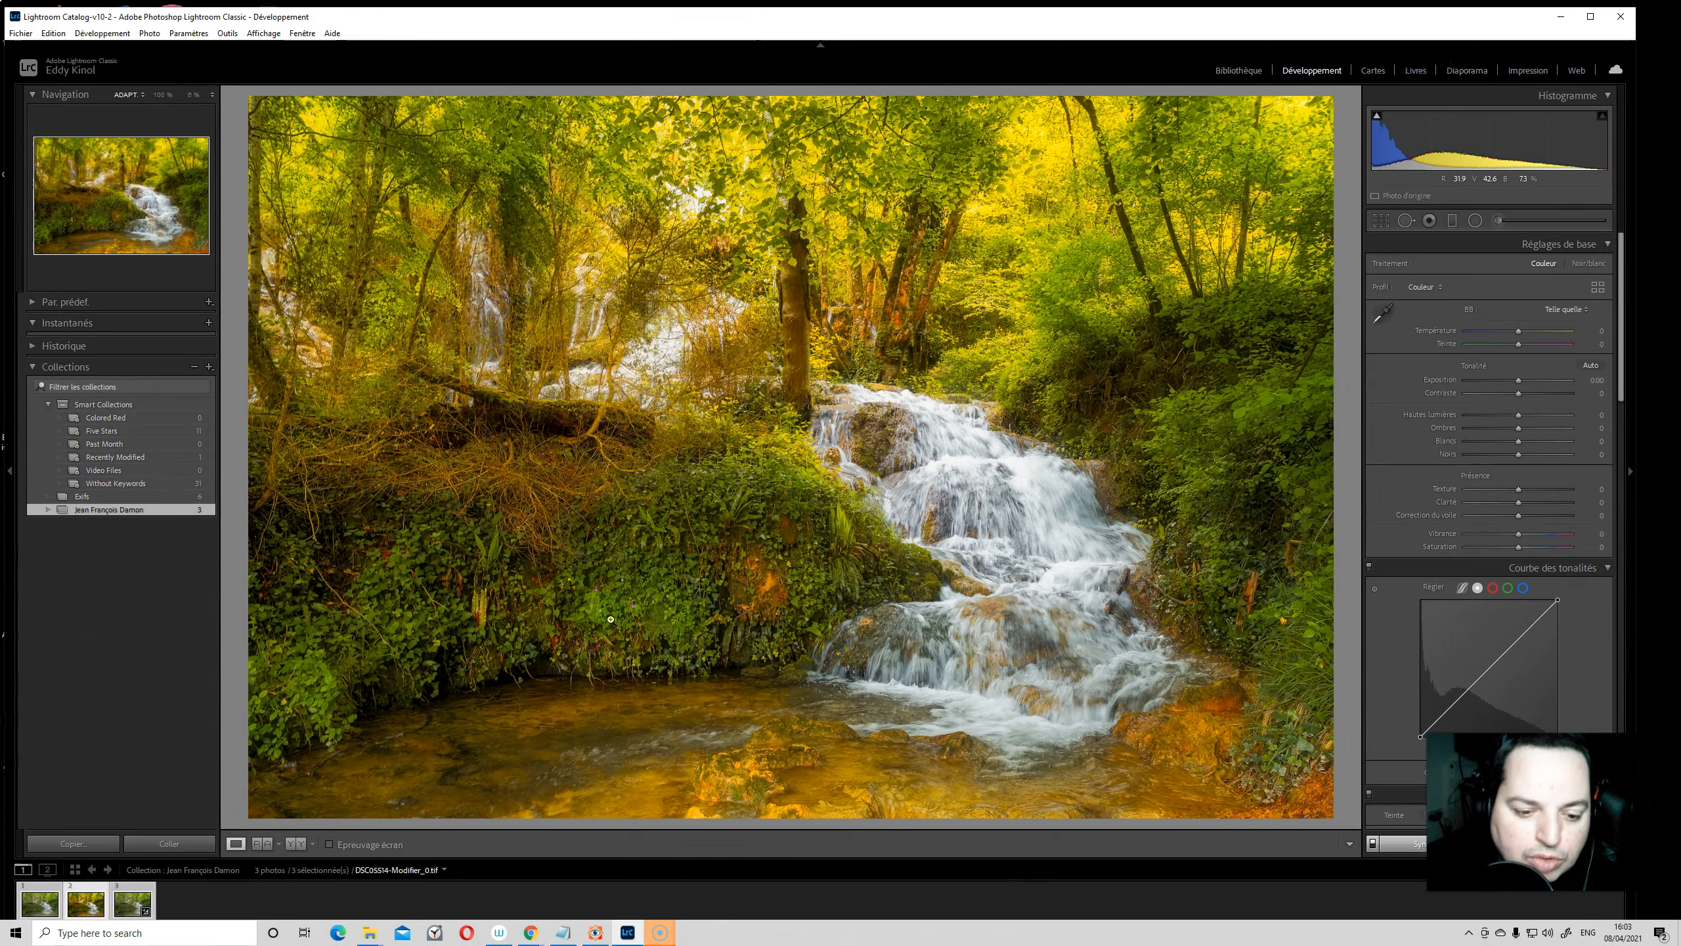
Compare the imported Luminar version with the raw DSC05514.ARW and the sharpened DSC05514-Modifier.tif.
{"action": "key", "text": "Right"}
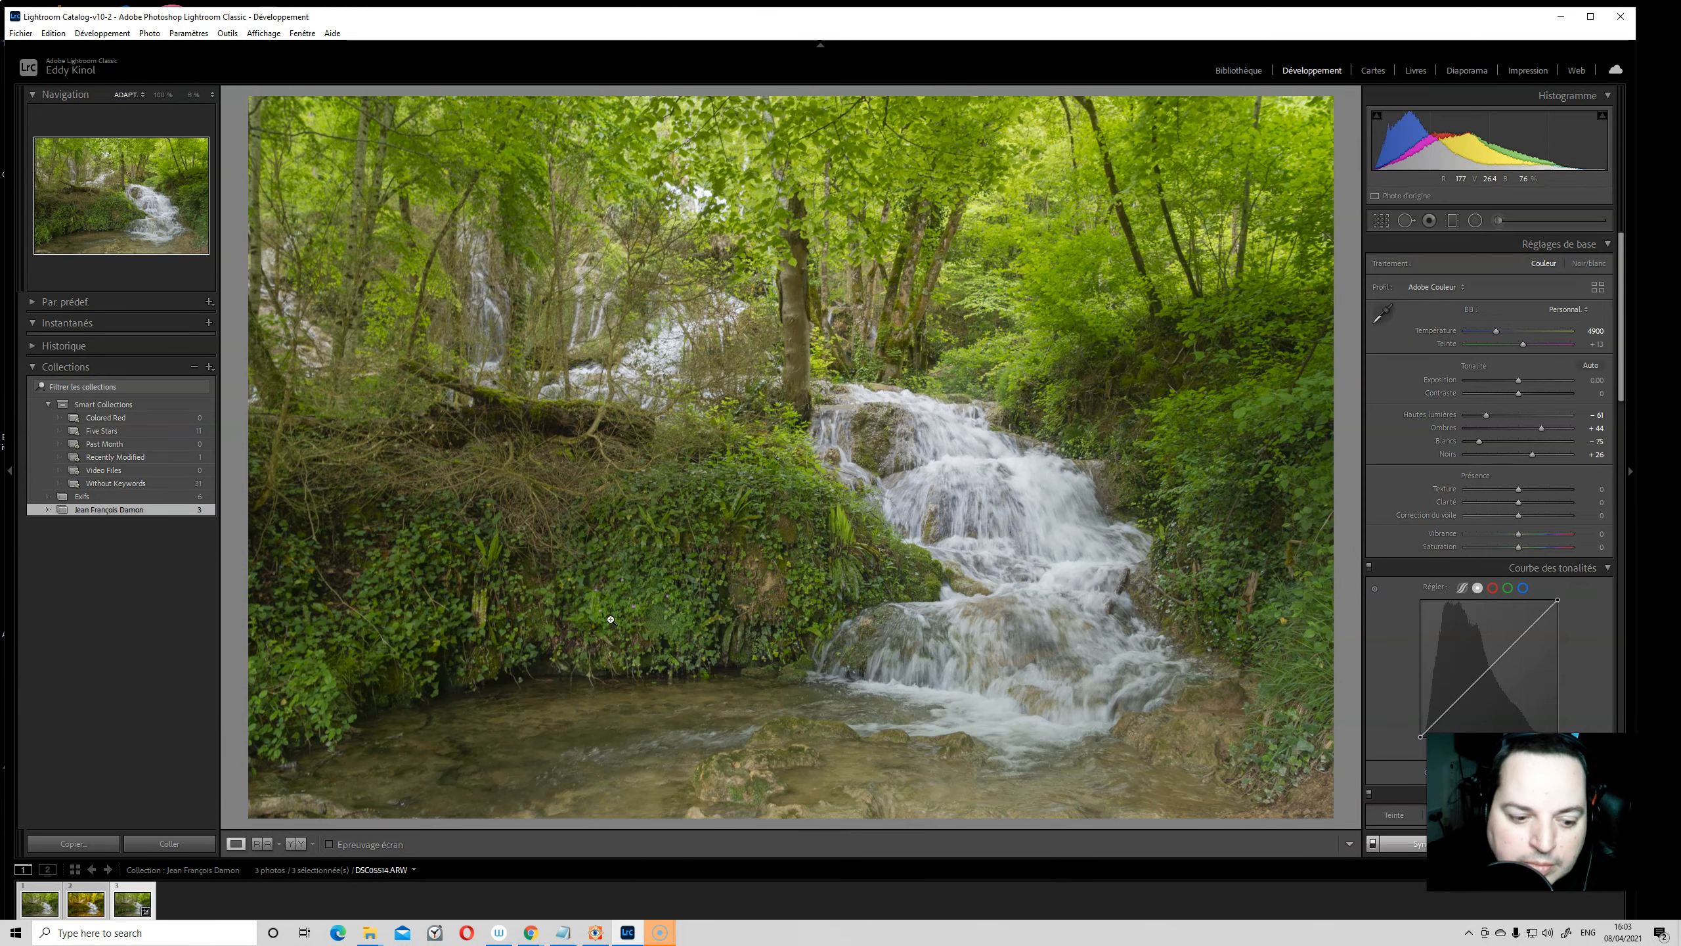
{"action": "key", "text": "Left"}
{"action": "key", "text": "Left"}
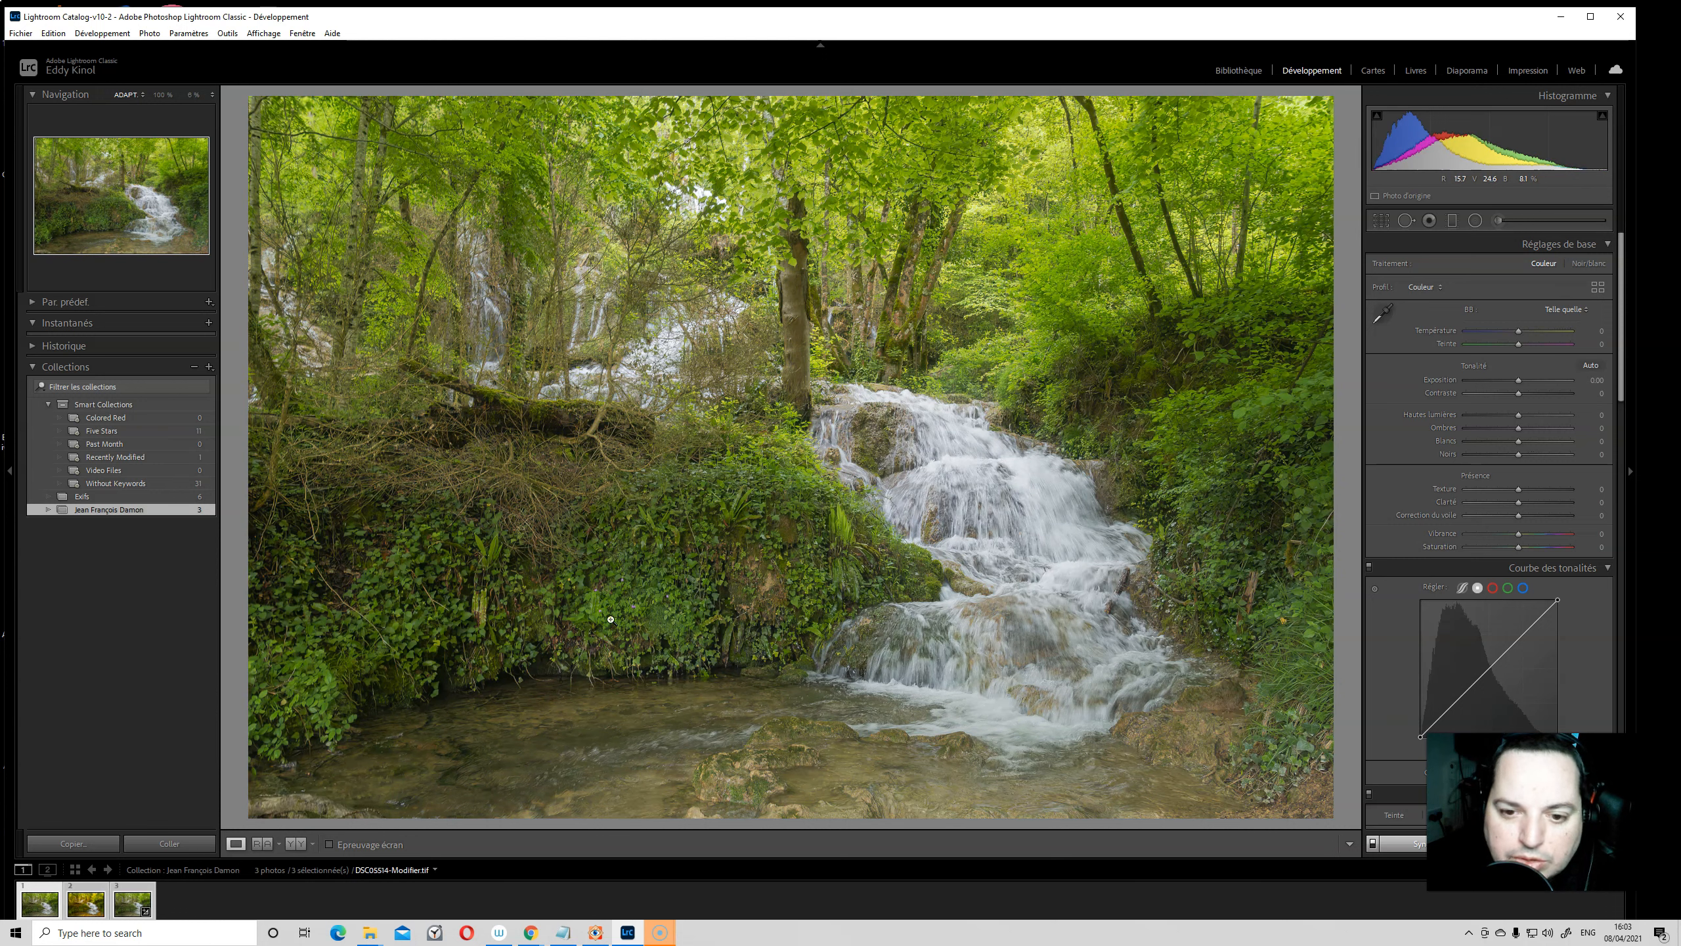